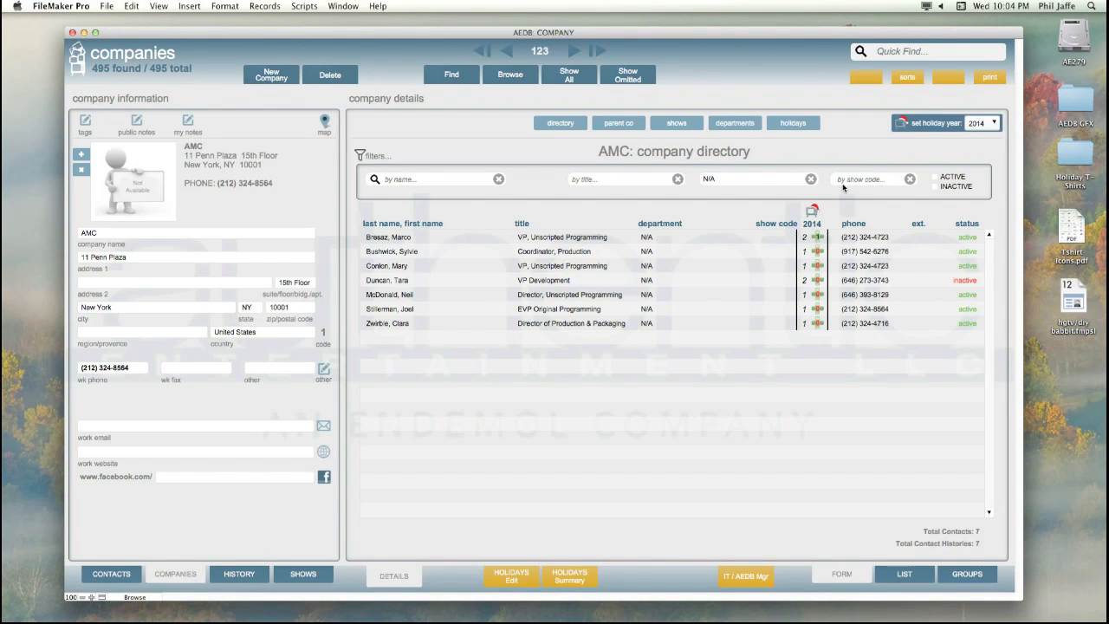
Open the 2014 holiday gift and invite history of the active VP, Unscripted Programming contact listed first in AMC's directory.
{"action": "left_click", "coordinate": [979, 126]}
{"action": "left_click", "coordinate": [979, 126]}
{"action": "left_click", "coordinate": [979, 125]}
{"action": "mouse_move", "coordinate": [805, 240]}
{"action": "mouse_move", "coordinate": [818, 239]}
{"action": "left_click", "coordinate": [817, 237]}
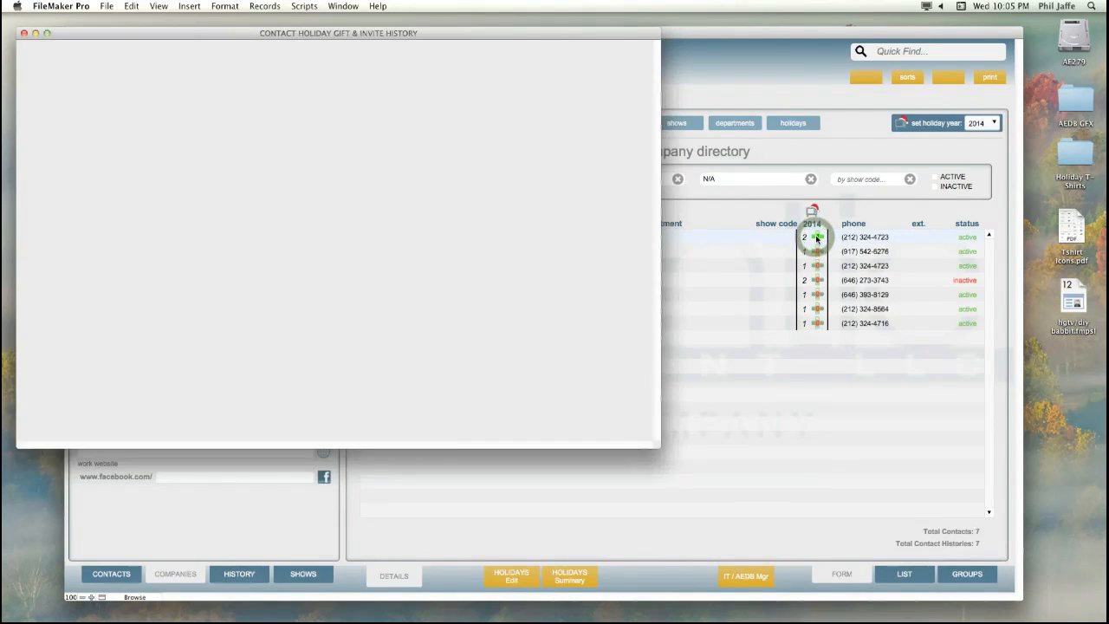
{"action": "left_click_drag", "start_coordinate": [416, 35], "coordinate": [430, 37]}
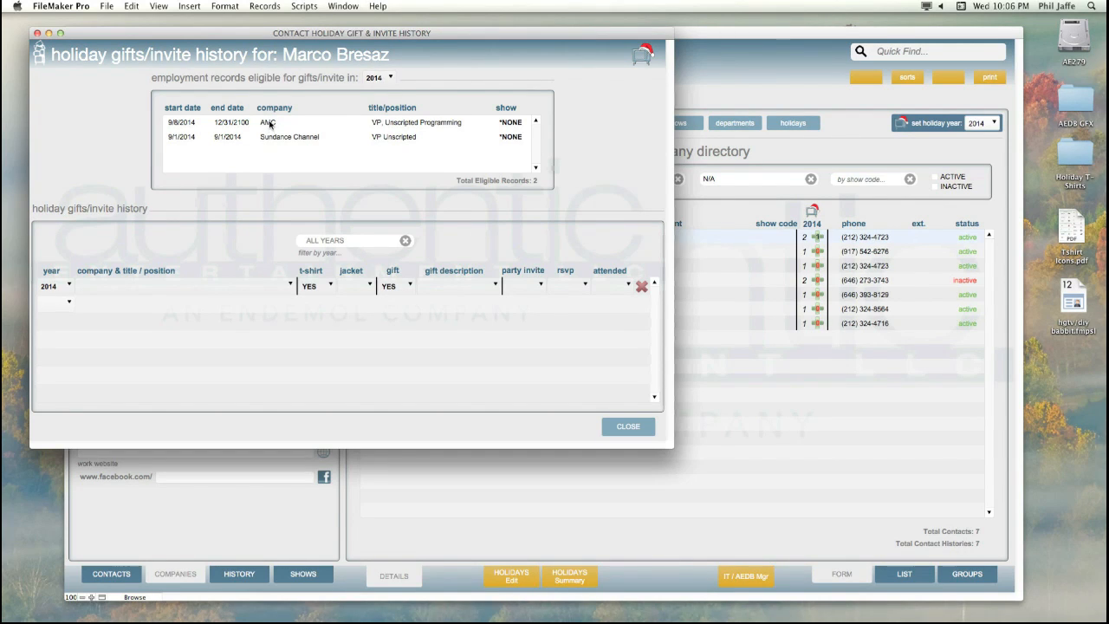
Check the contact's eligible employment records for 2013 and return the eligibility year to 2014.
{"action": "left_click", "coordinate": [379, 78]}
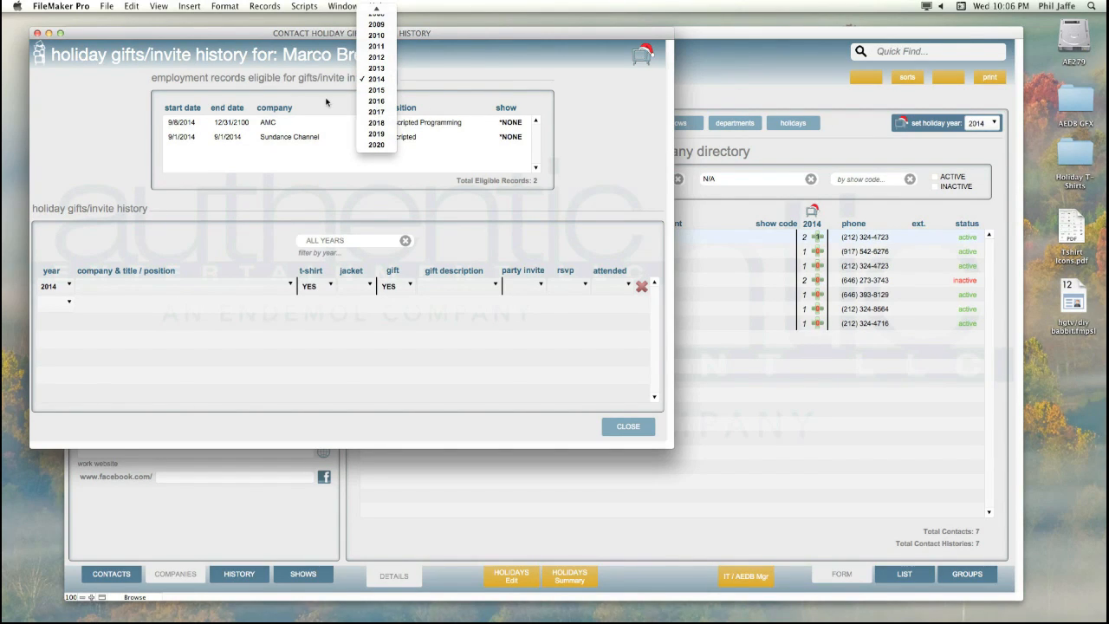
{"action": "left_click", "coordinate": [375, 69]}
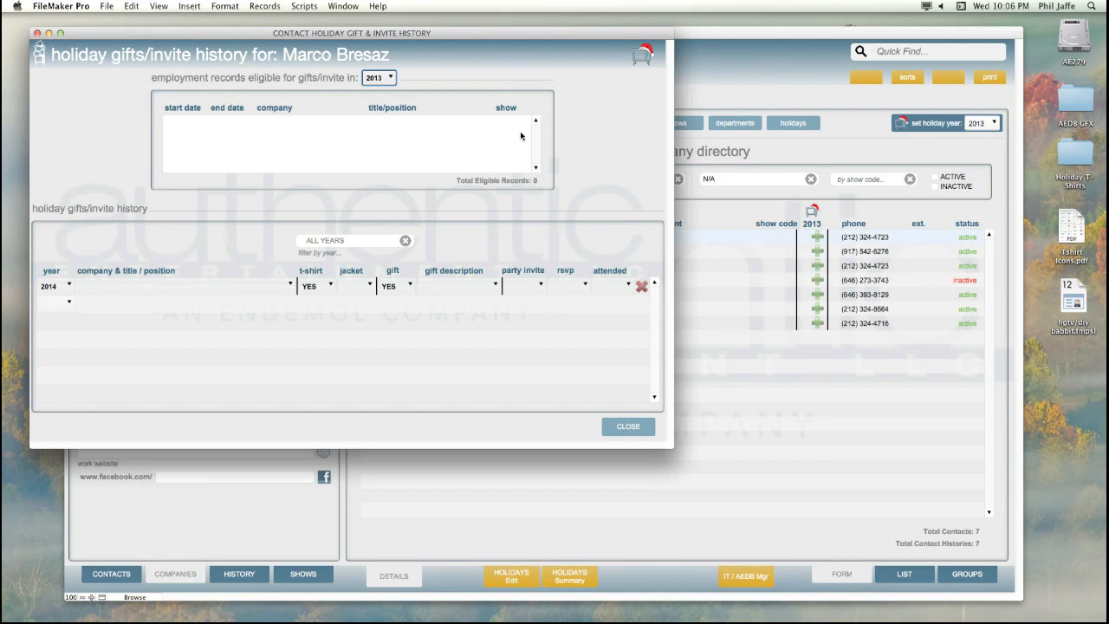
{"action": "left_click", "coordinate": [379, 77]}
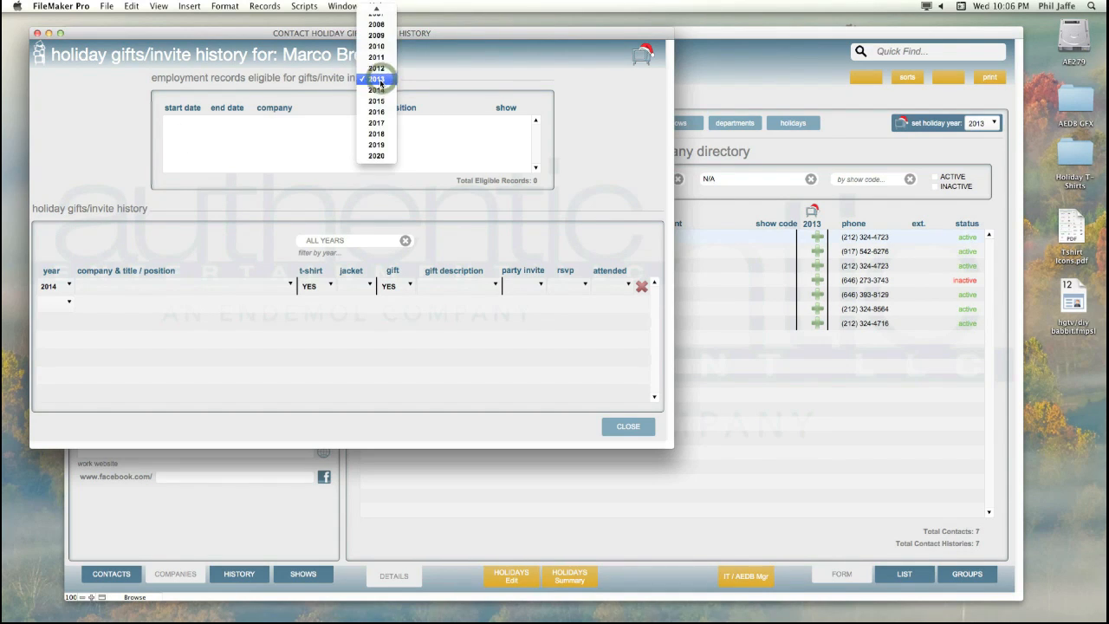
{"action": "left_click", "coordinate": [376, 90]}
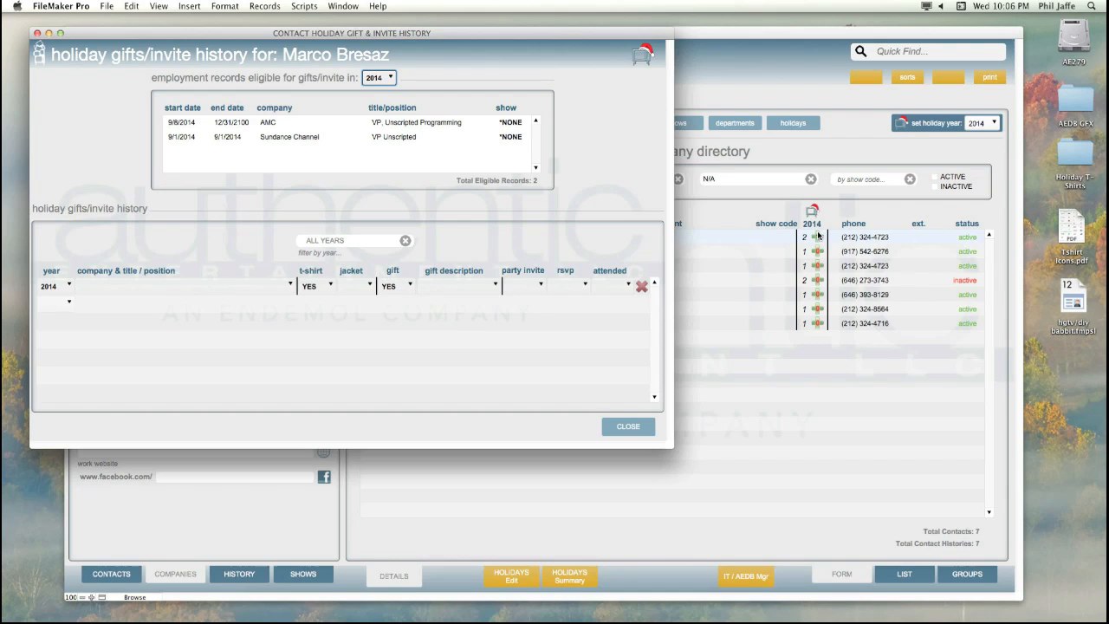
{"action": "mouse_move", "coordinate": [818, 237]}
Examine the company and position choices for the 2014 gift record against the contact's eligible employment records, without assigning one.
{"action": "left_click", "coordinate": [170, 293]}
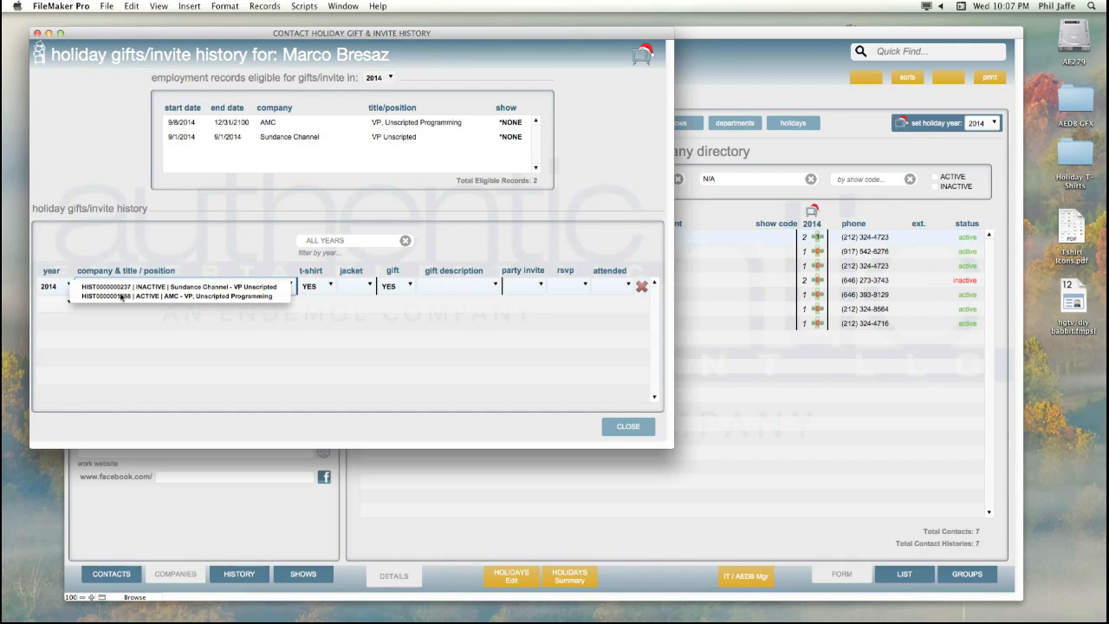
{"action": "left_click", "coordinate": [281, 139]}
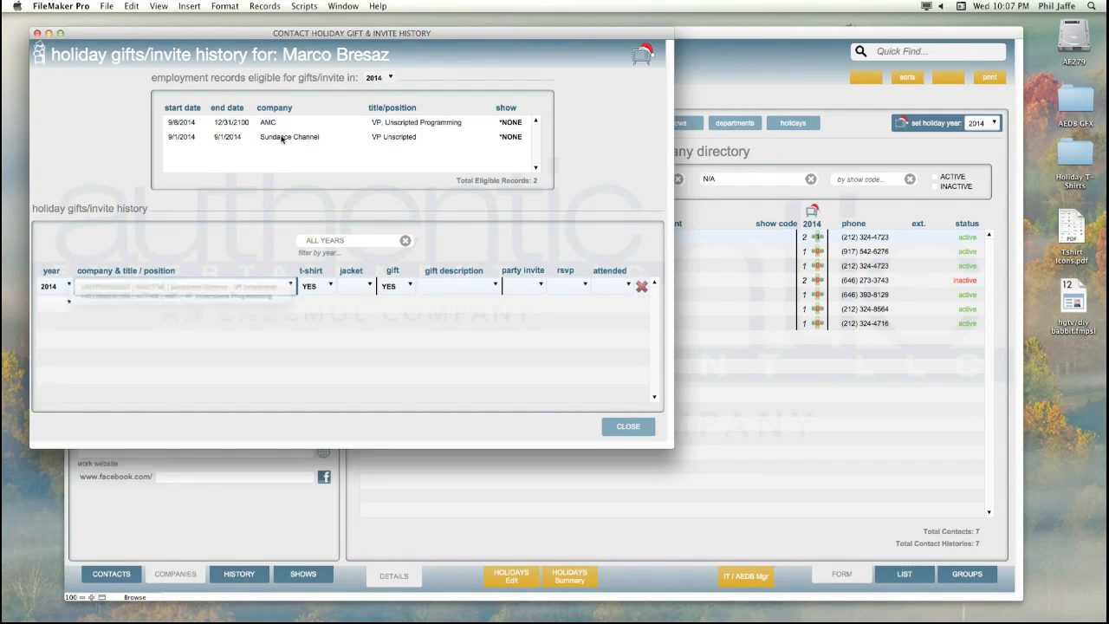
{"action": "left_click", "coordinate": [280, 138]}
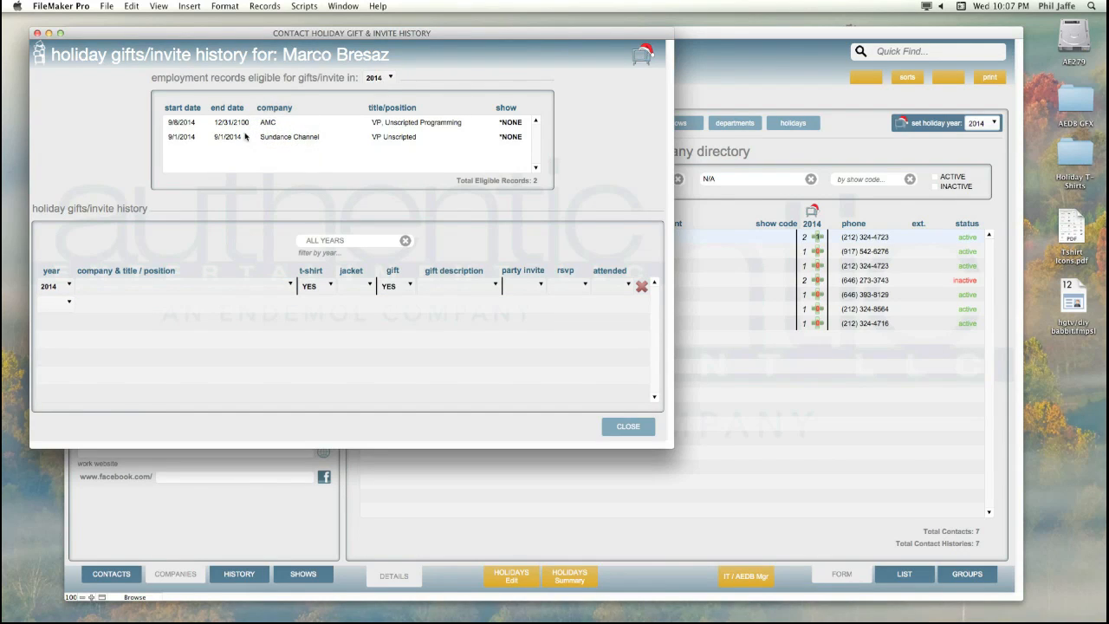
{"action": "left_click", "coordinate": [201, 284]}
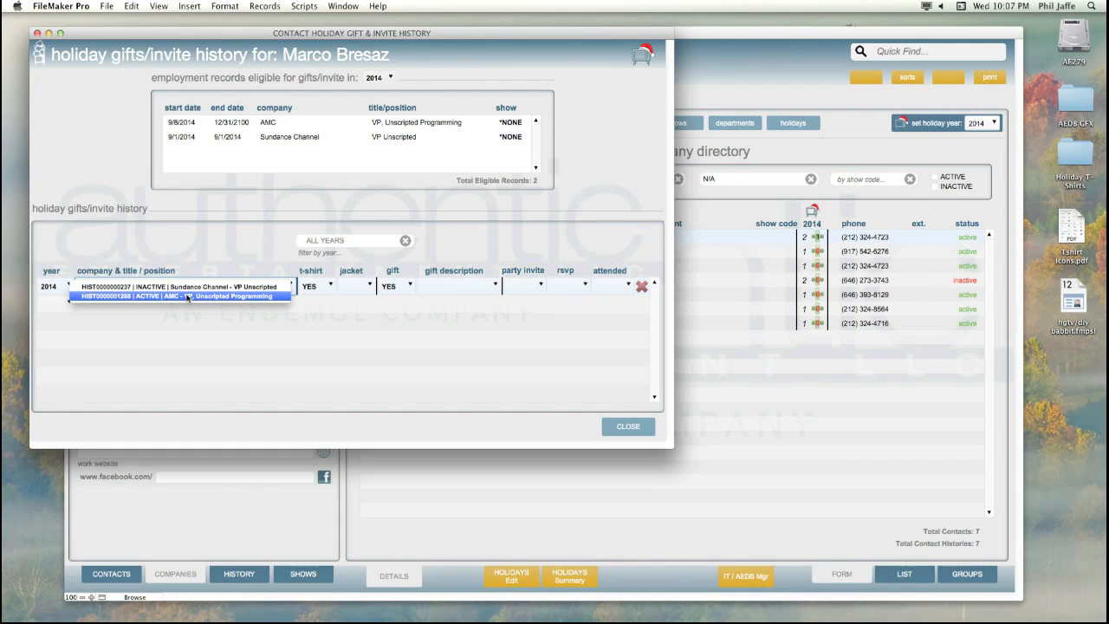
{"action": "left_click", "coordinate": [231, 233]}
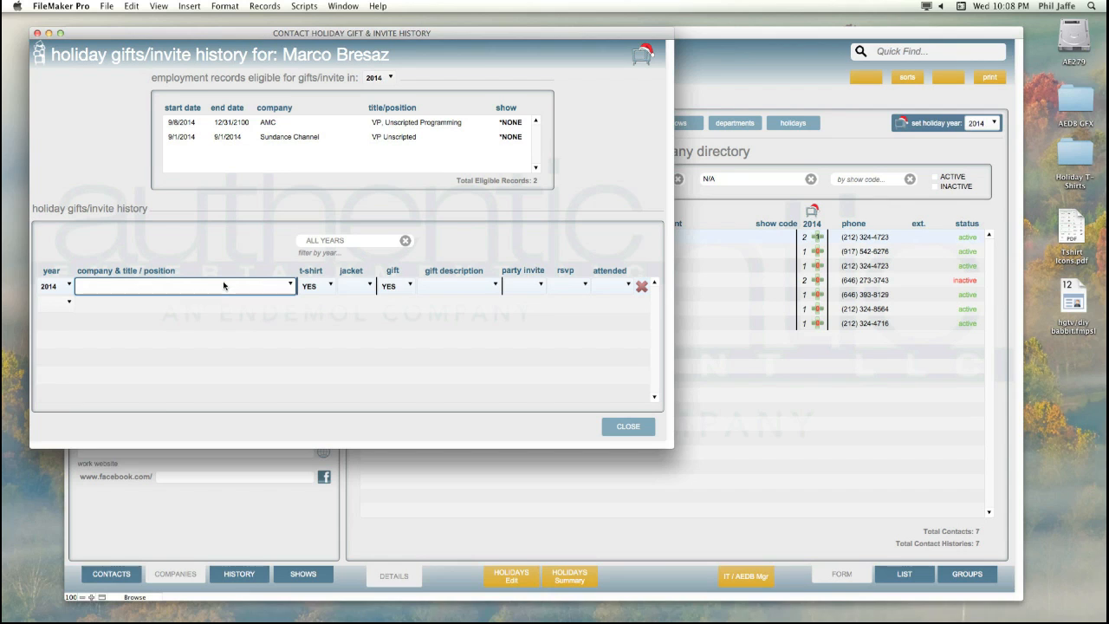
{"action": "left_click", "coordinate": [223, 286]}
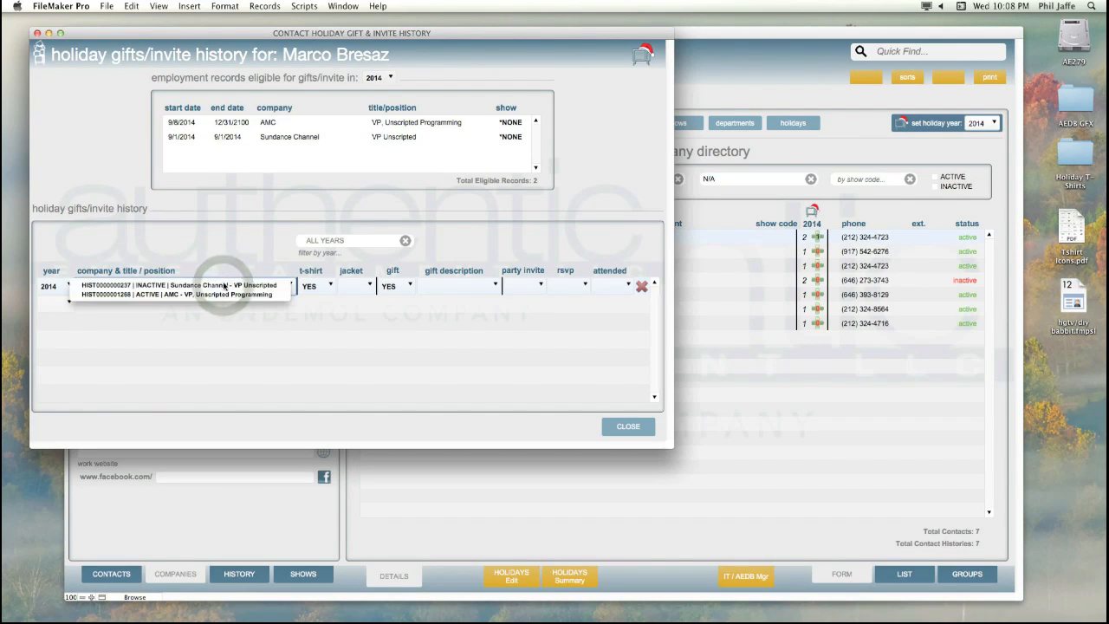
{"action": "key", "text": "Down"}
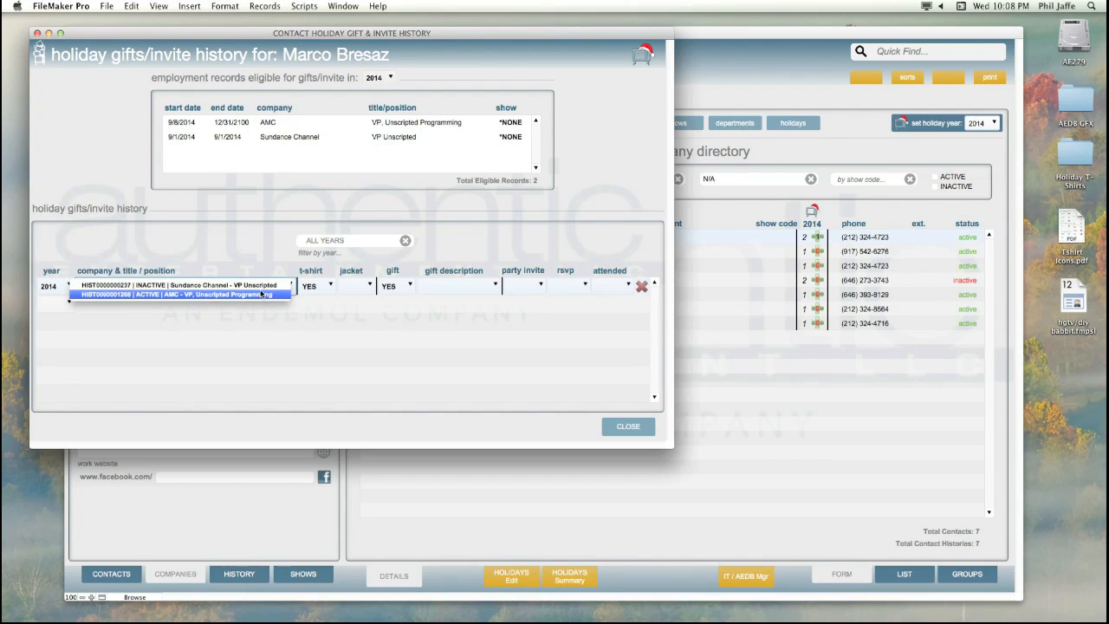
{"action": "key", "text": "Escape"}
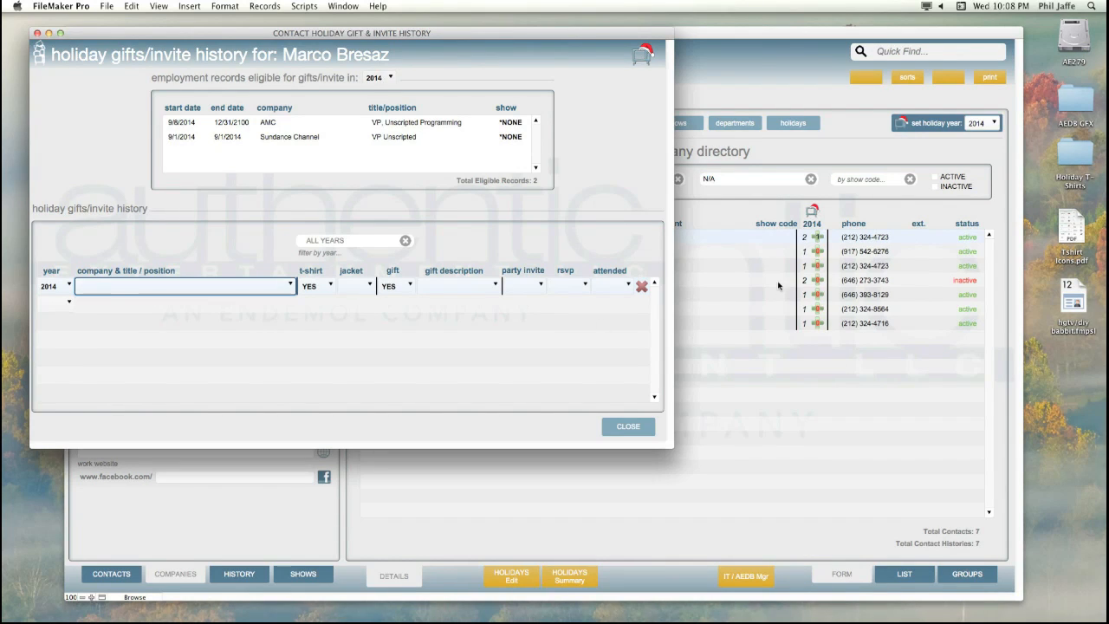
{"action": "left_click", "coordinate": [743, 295]}
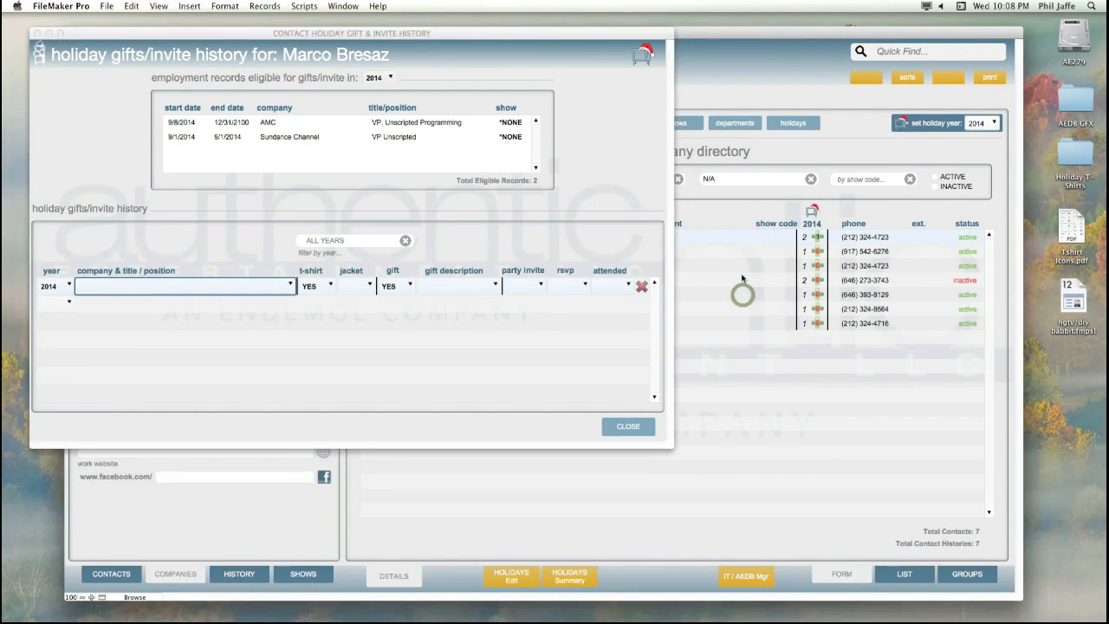
Close the gift history, view AMC's holiday gift and invite list, and return to its company directory.
{"action": "left_click", "coordinate": [632, 426]}
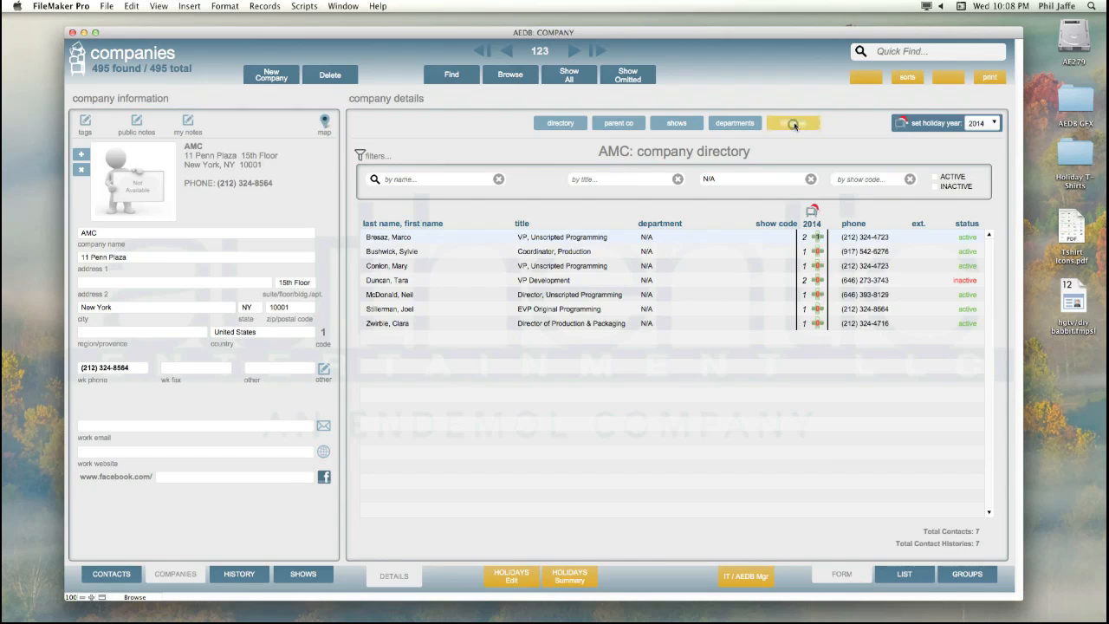
{"action": "left_click", "coordinate": [794, 124]}
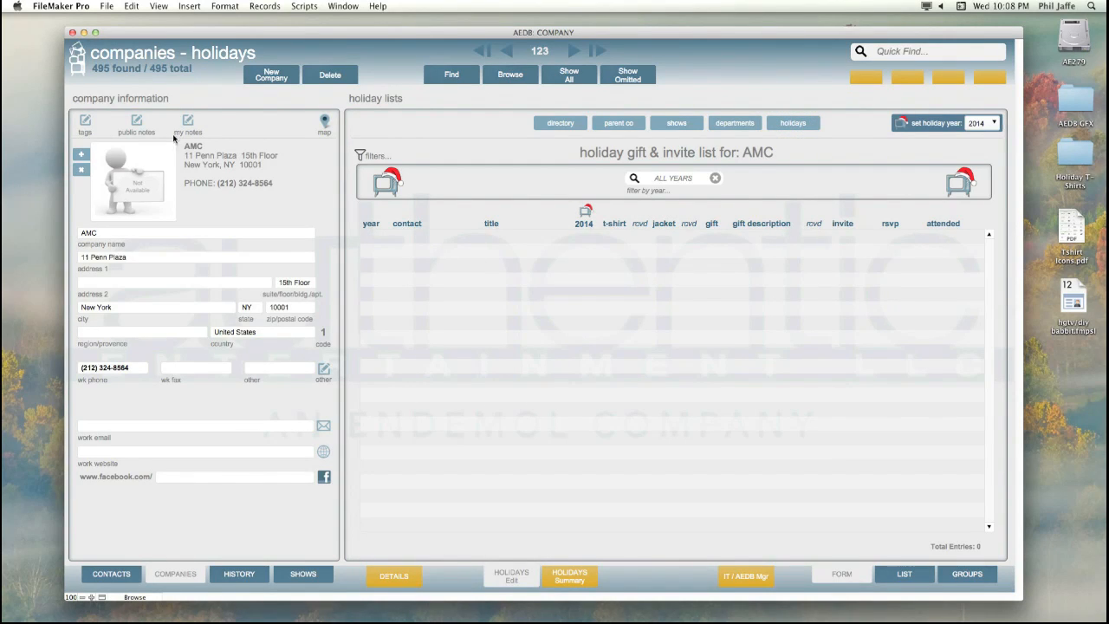
{"action": "left_click", "coordinate": [553, 121]}
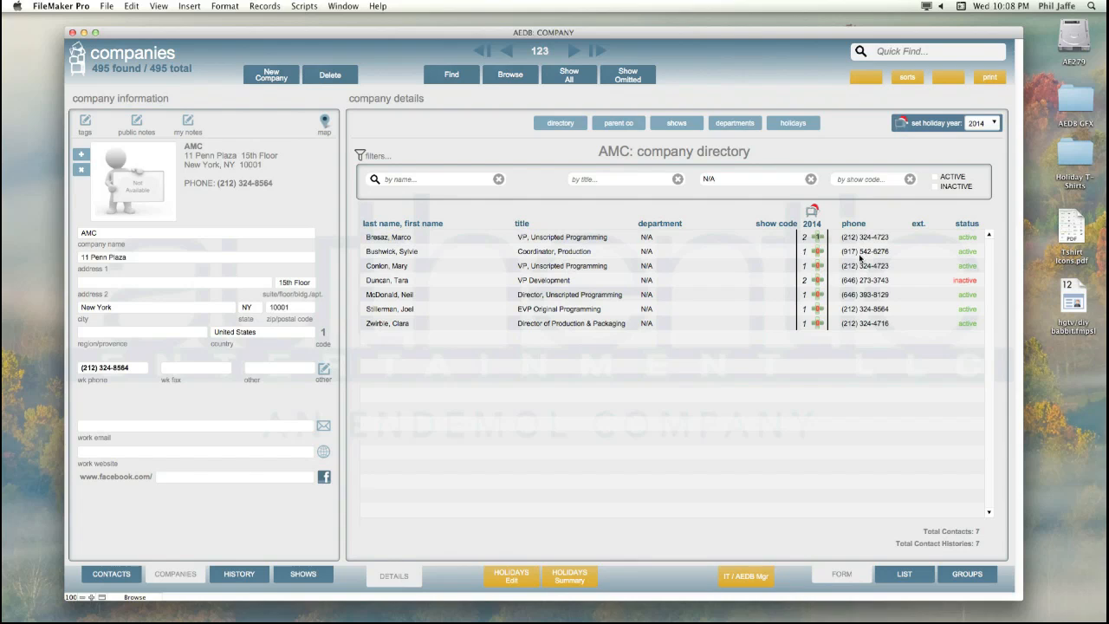
Reopen the first contact's gift history and assign the active AMC - VP, Unscripted Programming position to the 2014 record.
{"action": "left_click", "coordinate": [816, 238]}
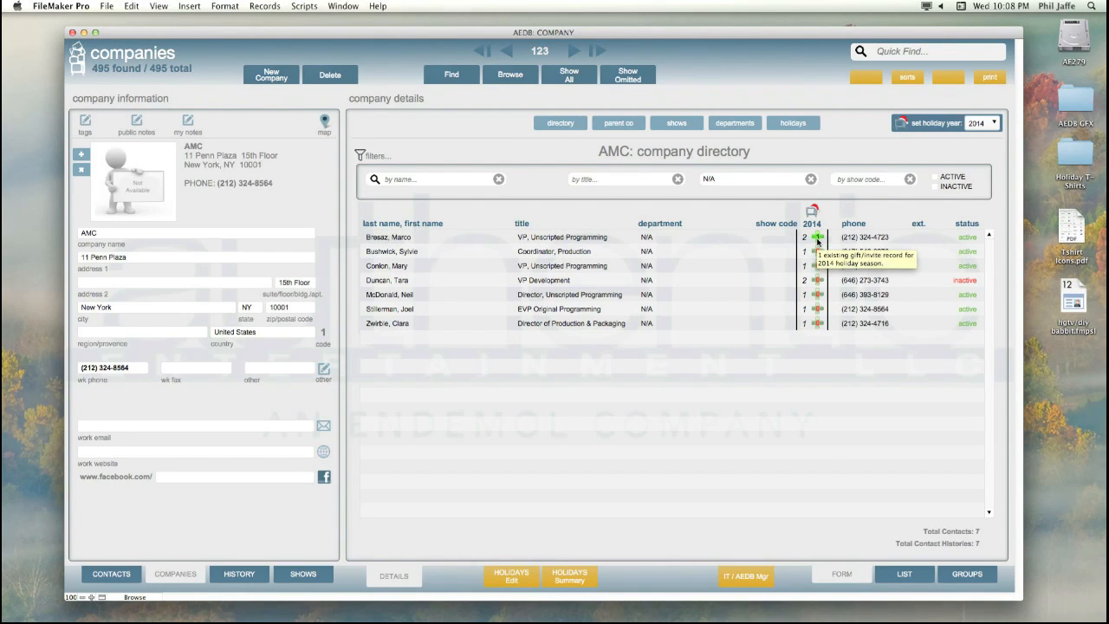
{"action": "left_click", "coordinate": [817, 242]}
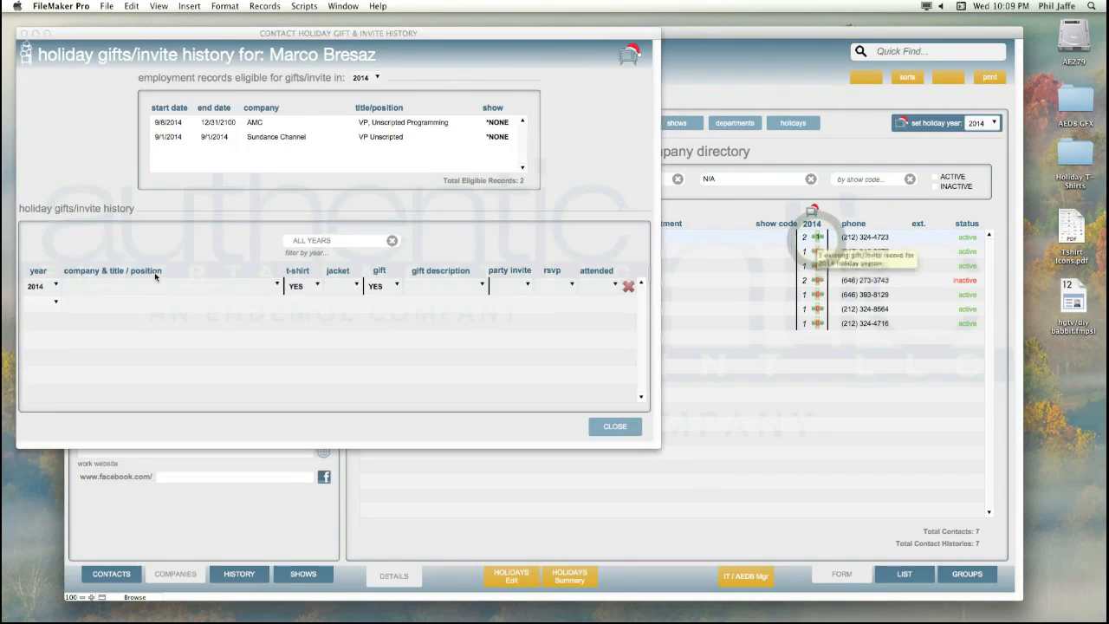
{"action": "left_click", "coordinate": [156, 290]}
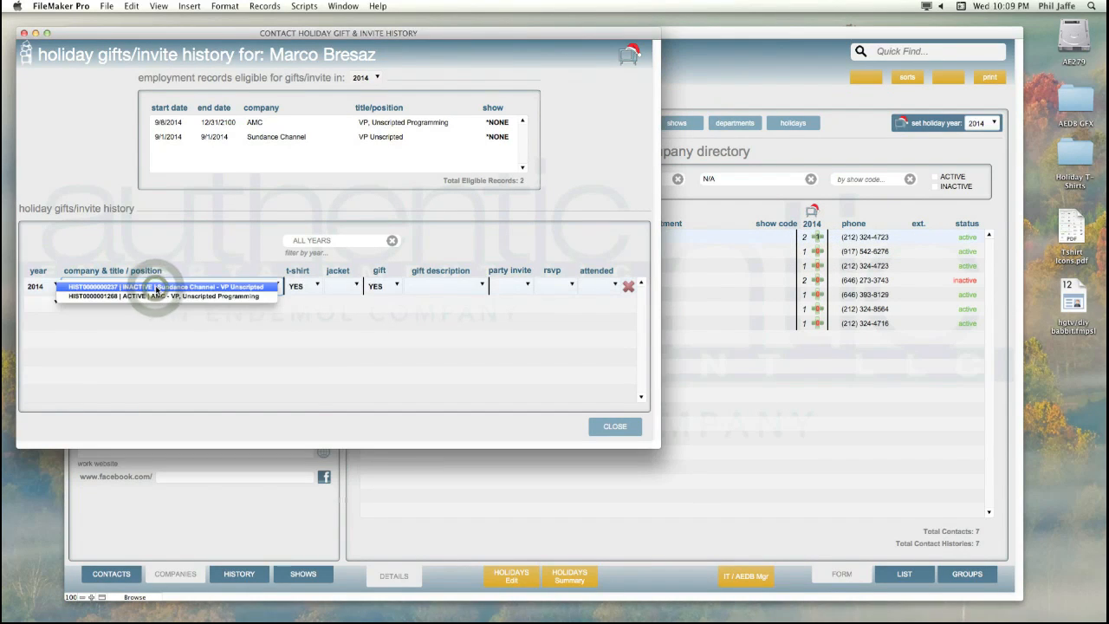
{"action": "left_click", "coordinate": [158, 297]}
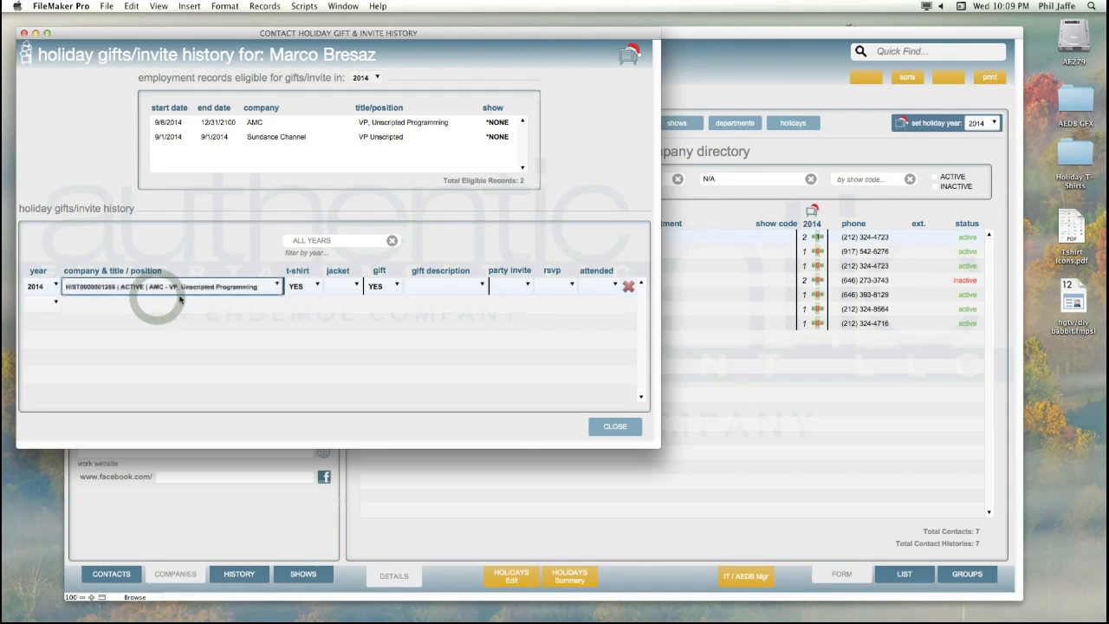
{"action": "left_click", "coordinate": [619, 428]}
Review AMC's holiday gift and invite list, and go to Authentic Entertainment's company directory.
{"action": "left_click", "coordinate": [793, 123]}
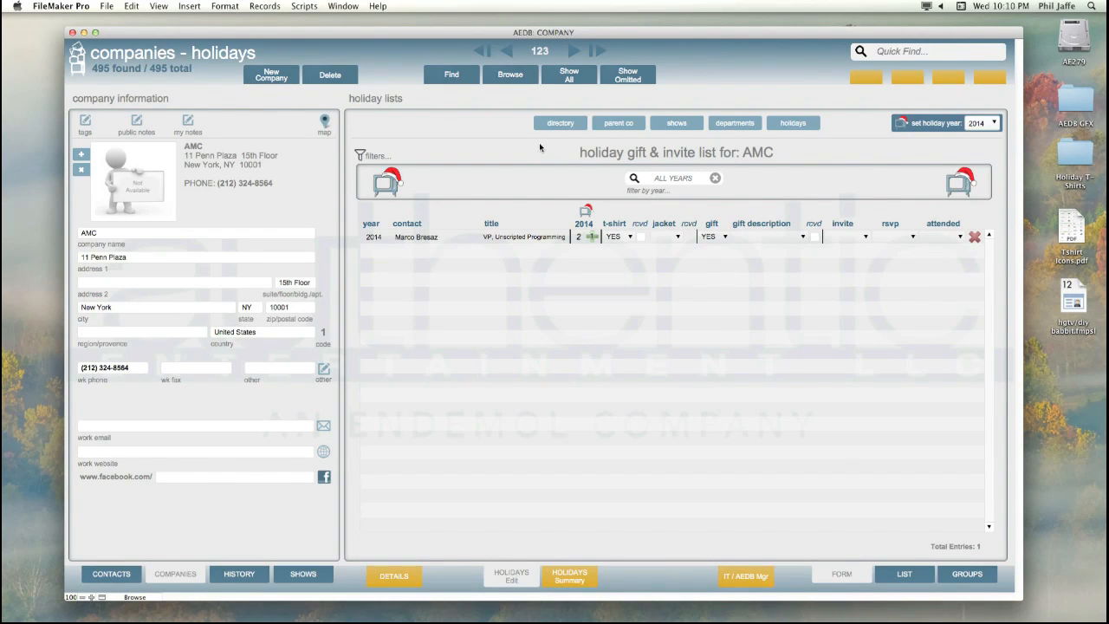
{"action": "left_click", "coordinate": [555, 123]}
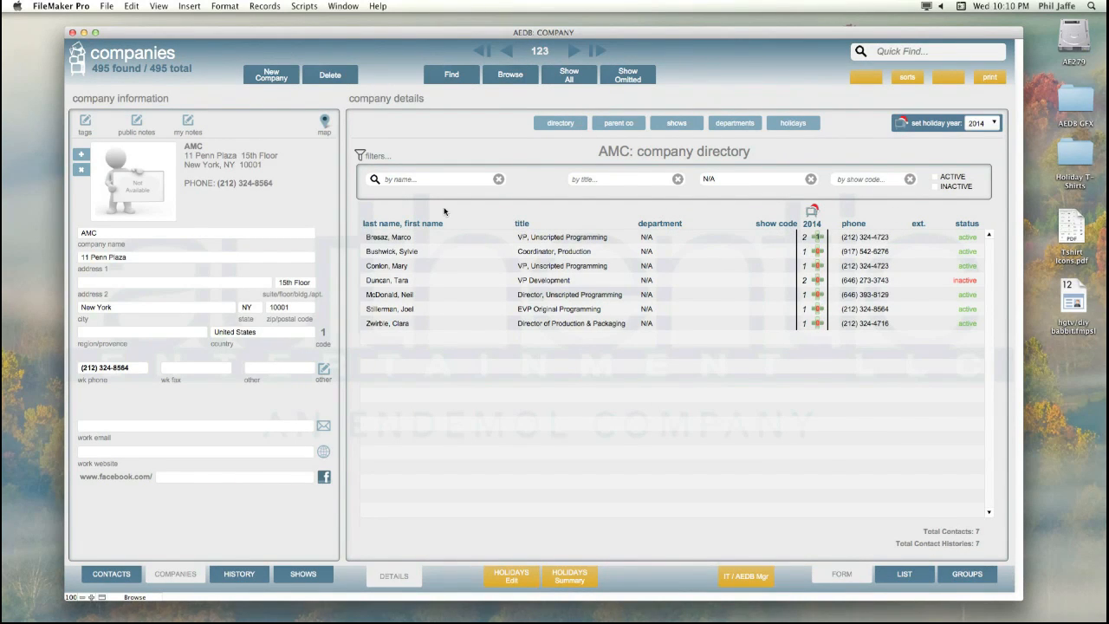
{"action": "left_click", "coordinate": [76, 69]}
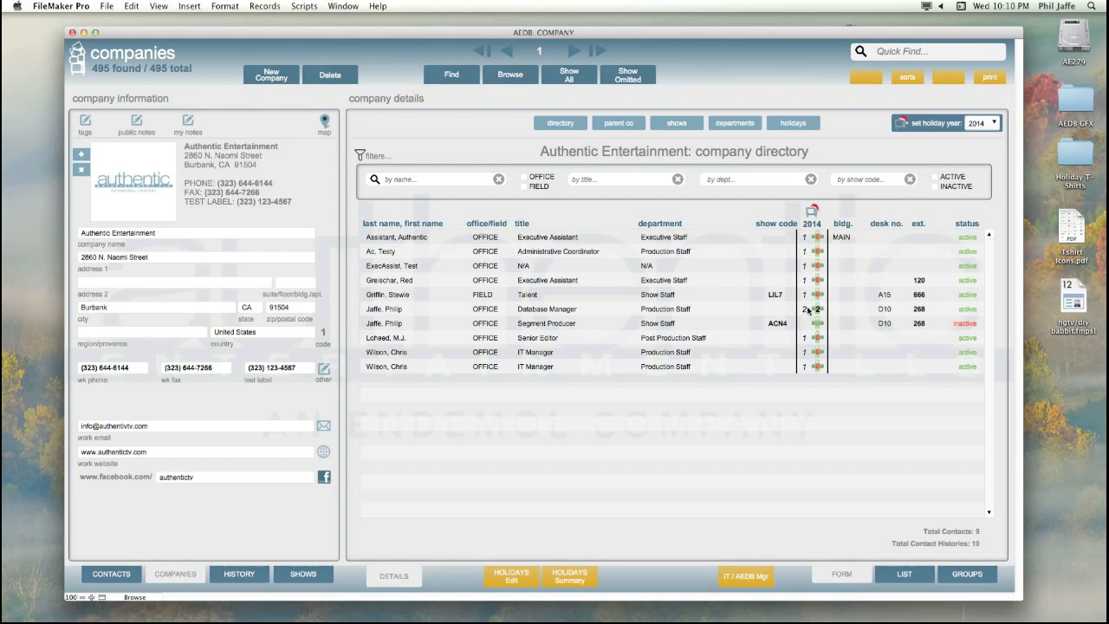
Filter Authentic Entertainment's directory by active and inactive status in turn, and clear both status filters.
{"action": "mouse_move", "coordinate": [803, 313]}
{"action": "left_click", "coordinate": [934, 178]}
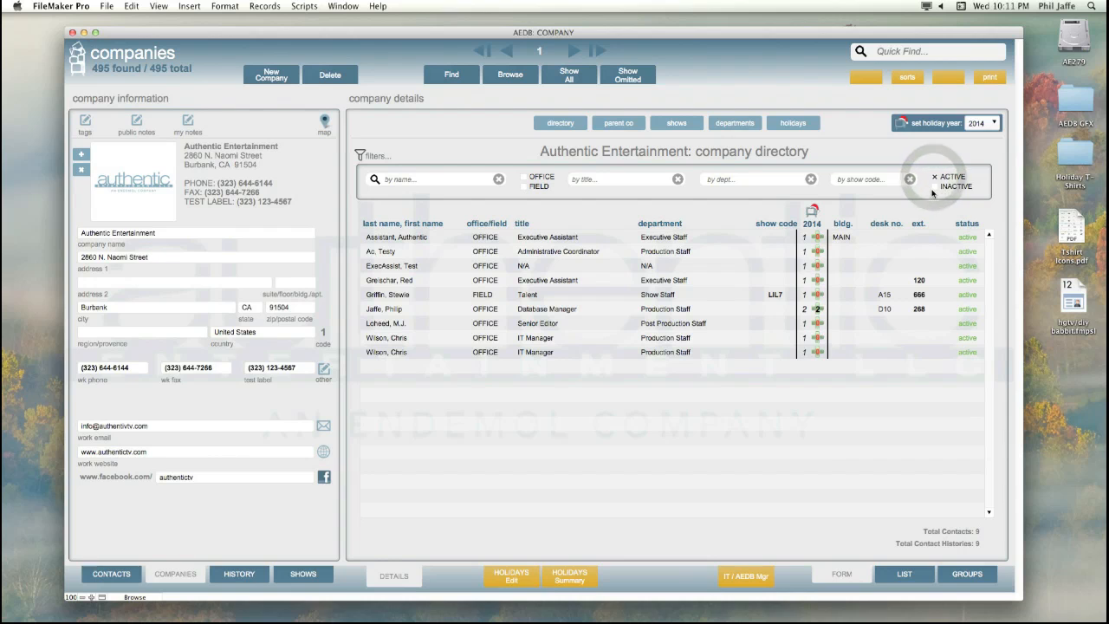
{"action": "left_click", "coordinate": [934, 188]}
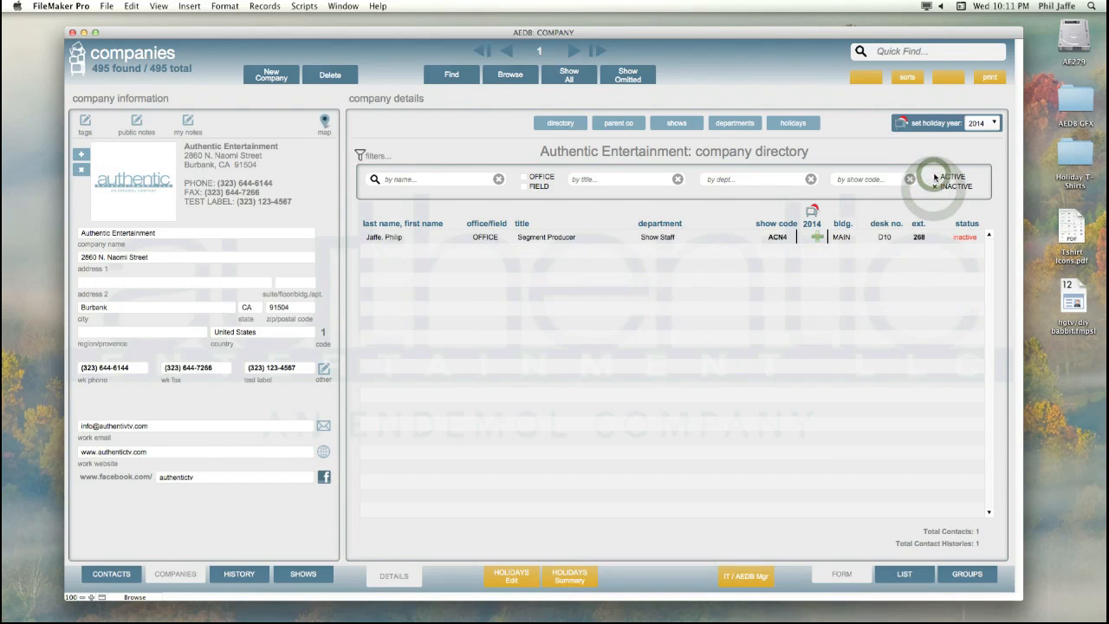
{"action": "left_click", "coordinate": [934, 177]}
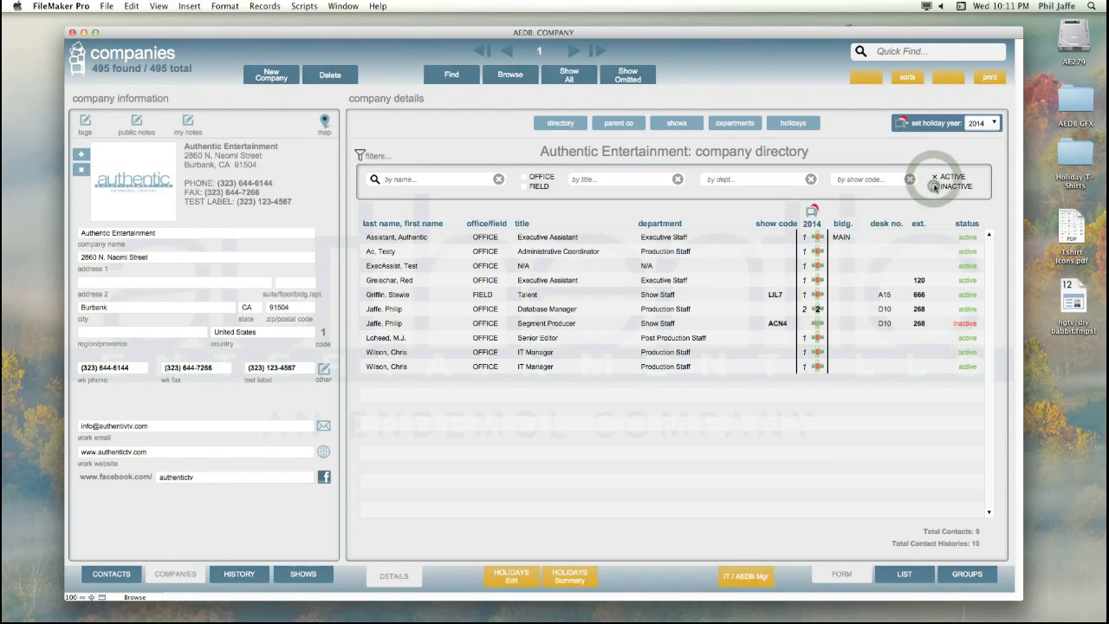
{"action": "left_click", "coordinate": [934, 177]}
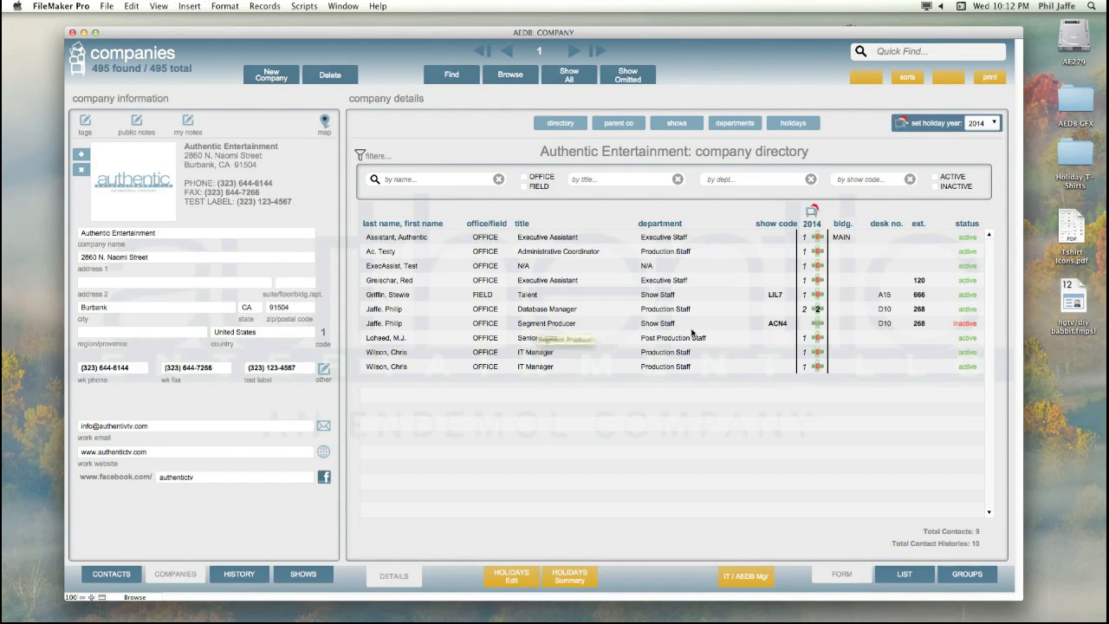
Set the directory's holiday year to 2013.
{"action": "left_click", "coordinate": [980, 124]}
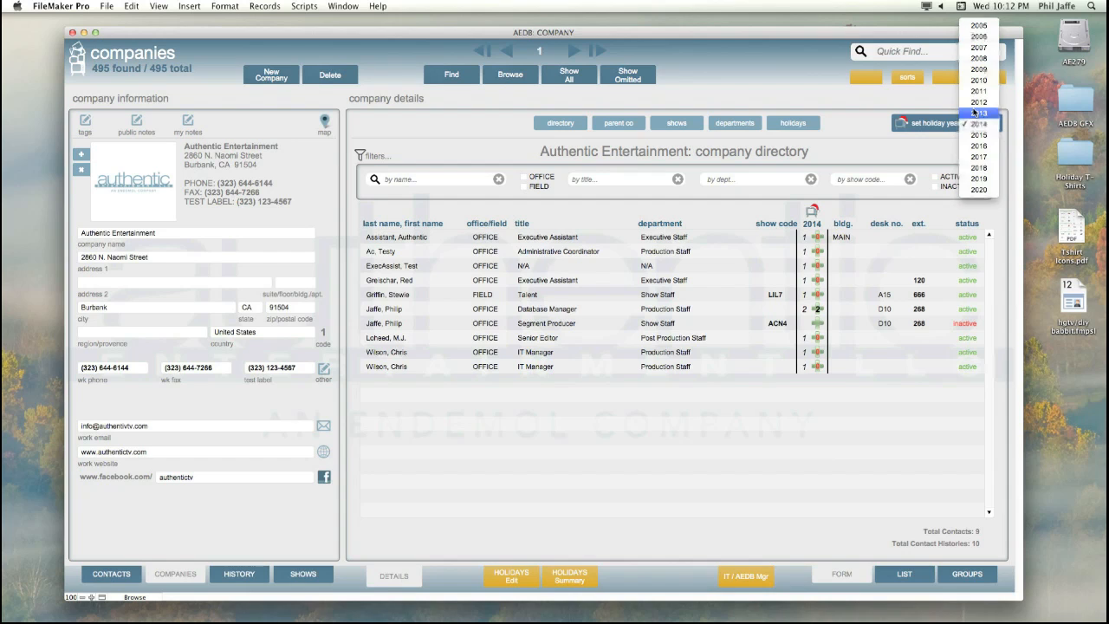
{"action": "left_click", "coordinate": [978, 113]}
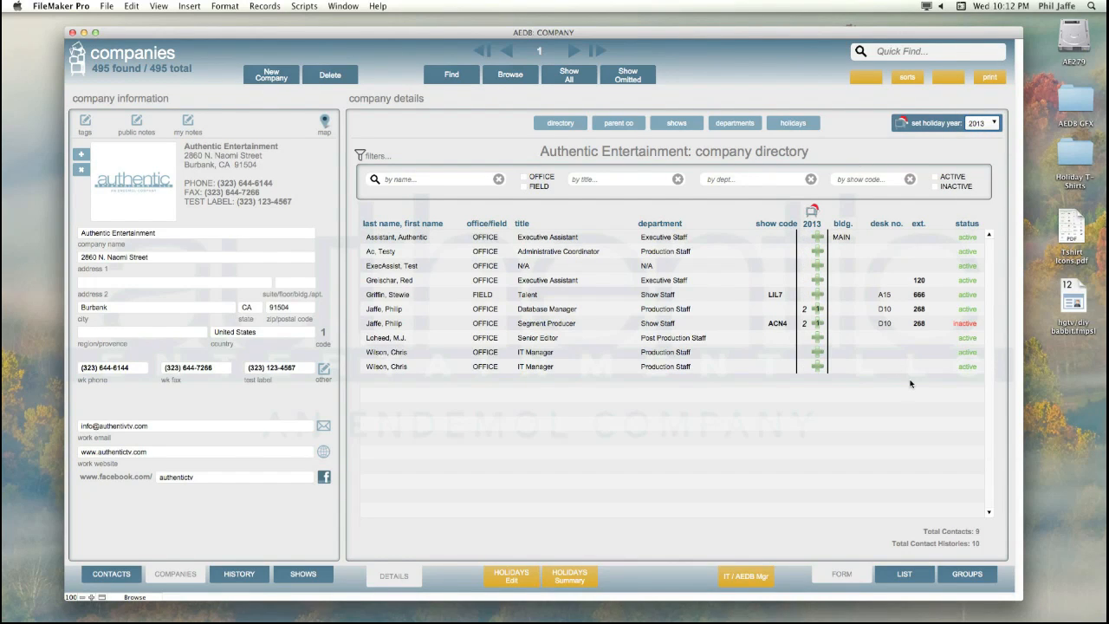
{"action": "left_click", "coordinate": [810, 296]}
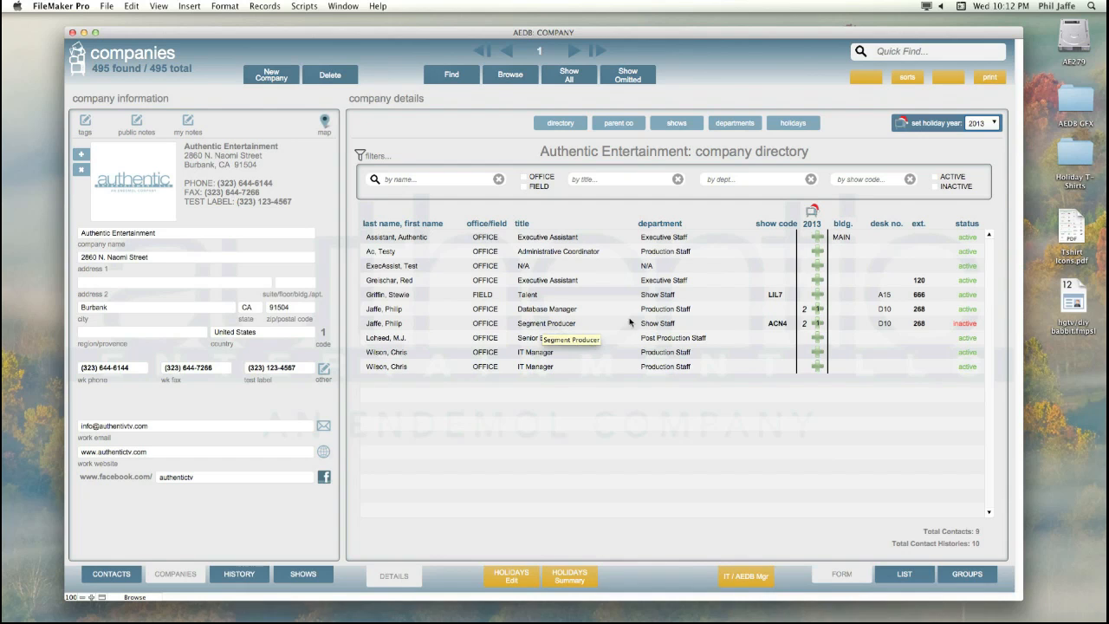
{"action": "mouse_move", "coordinate": [805, 326]}
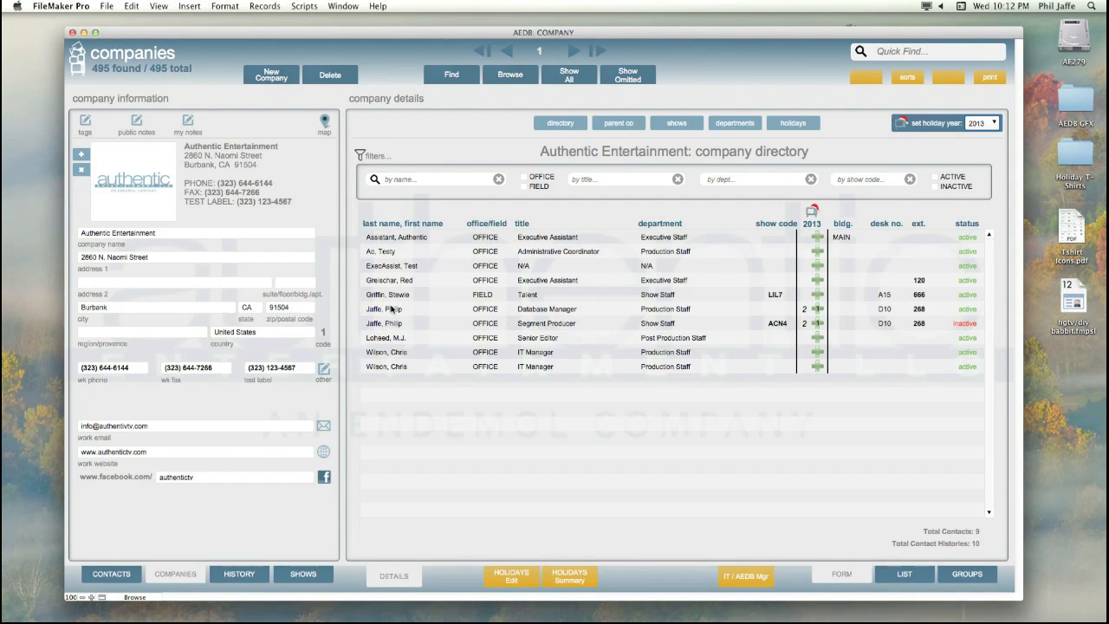
Open the 2013 holiday gift and invite history of the Database Manager contact at Authentic Entertainment.
{"action": "left_click", "coordinate": [805, 324]}
{"action": "left_click", "coordinate": [816, 311]}
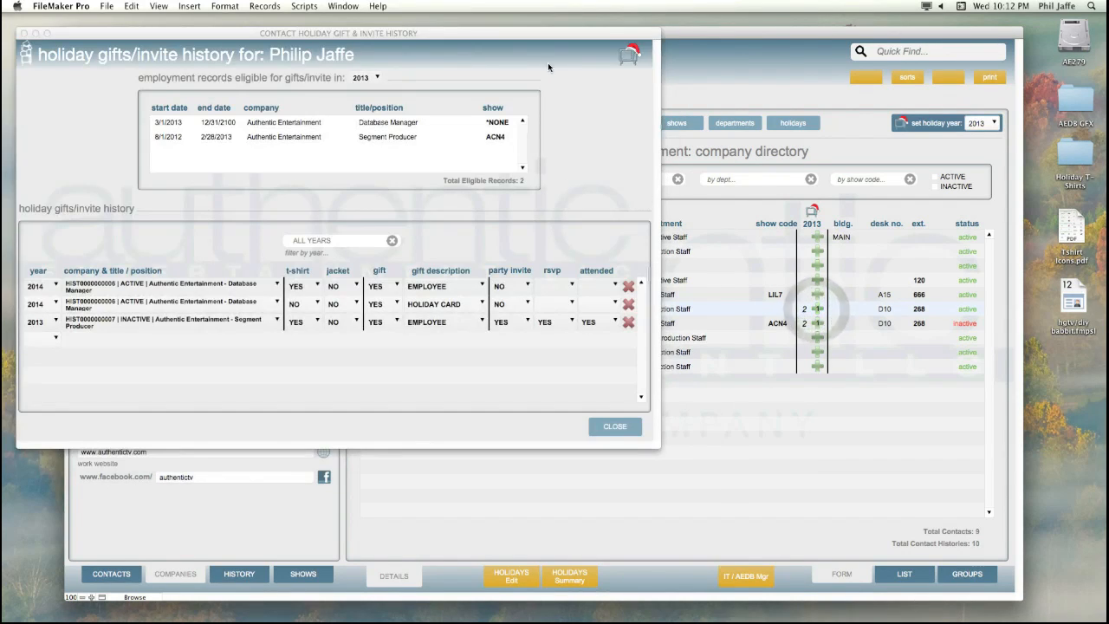
{"action": "left_click_drag", "start_coordinate": [514, 33], "coordinate": [534, 38]}
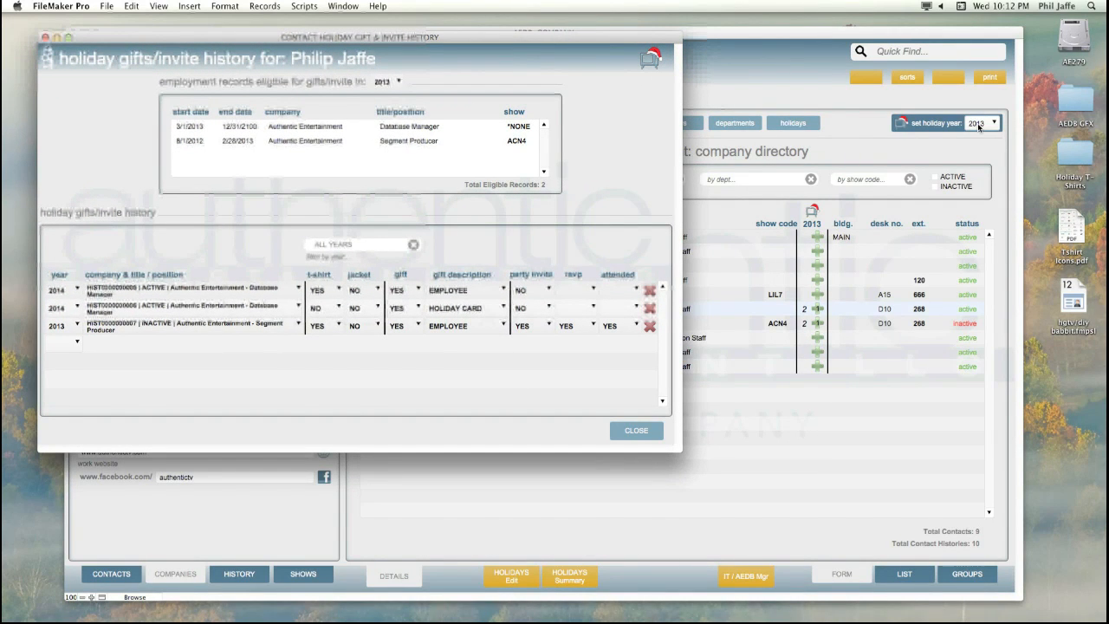
Compare the contact's eligible employment records by switching the holiday year to 2014 and back to 2013.
{"action": "left_click", "coordinate": [979, 126]}
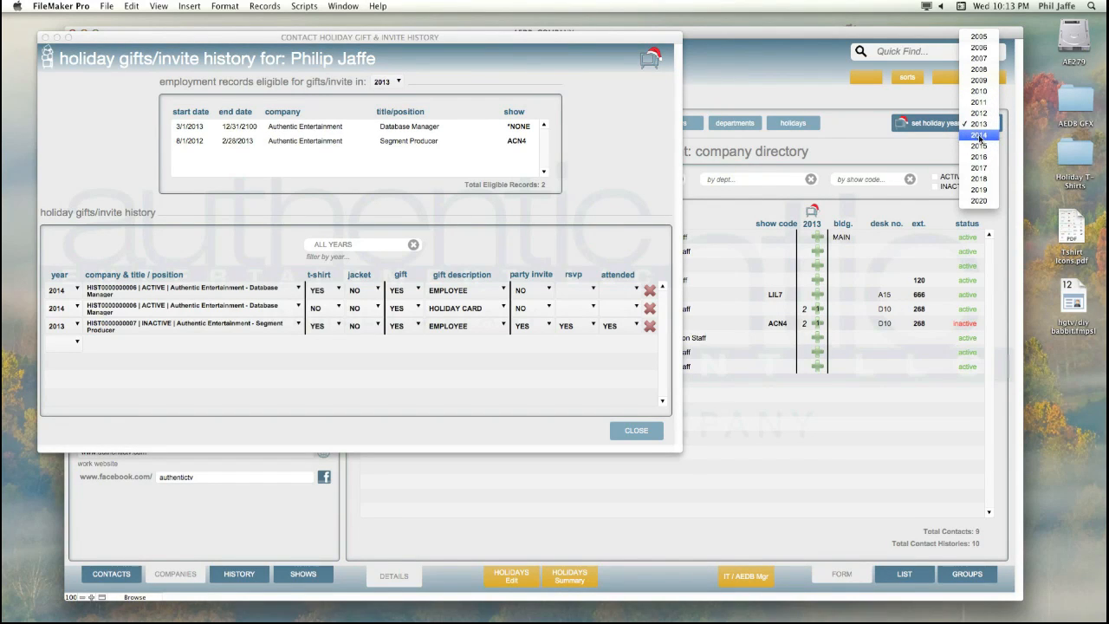
{"action": "left_click", "coordinate": [980, 136]}
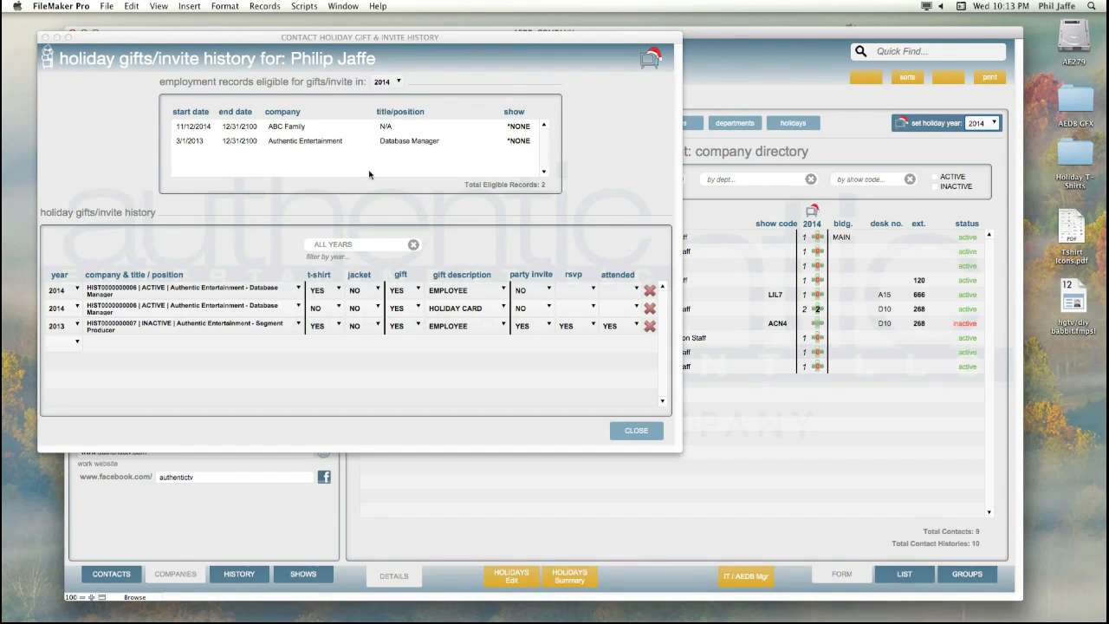
{"action": "left_click", "coordinate": [390, 81]}
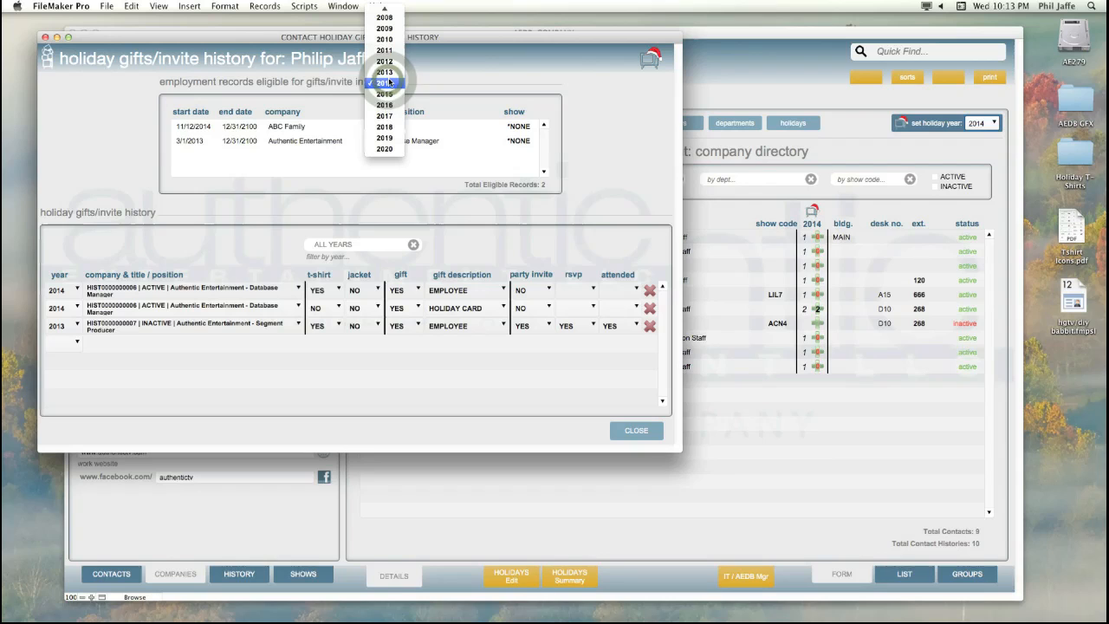
{"action": "left_click", "coordinate": [387, 73]}
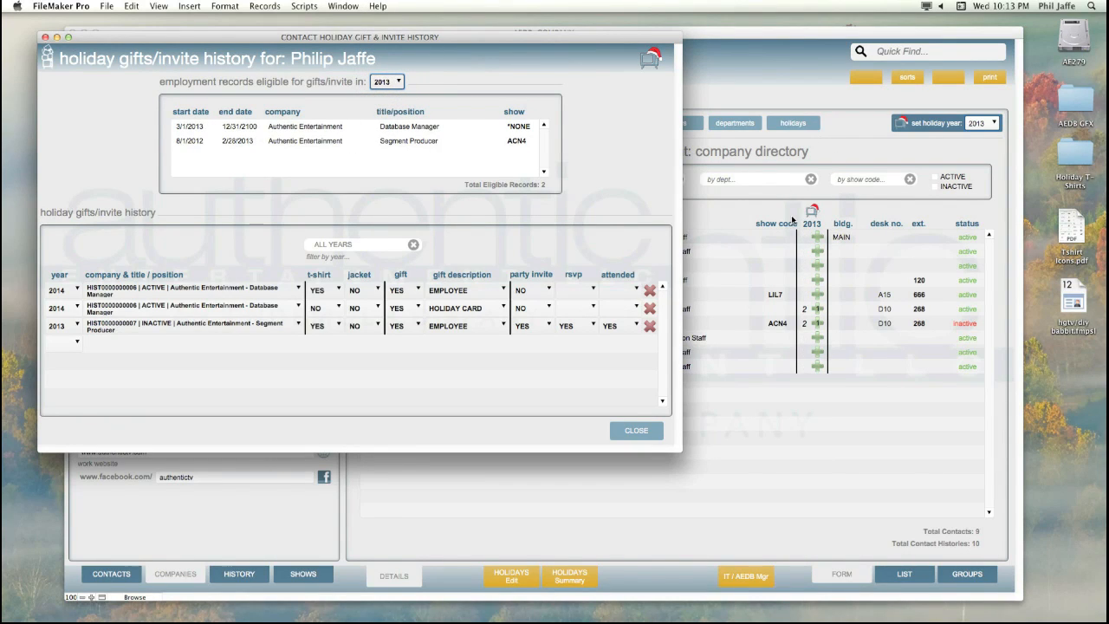
Filter the contact's holiday gift and invite history by 2014 and by 2013, clear the year filter, and close the history window.
{"action": "left_click", "coordinate": [334, 244]}
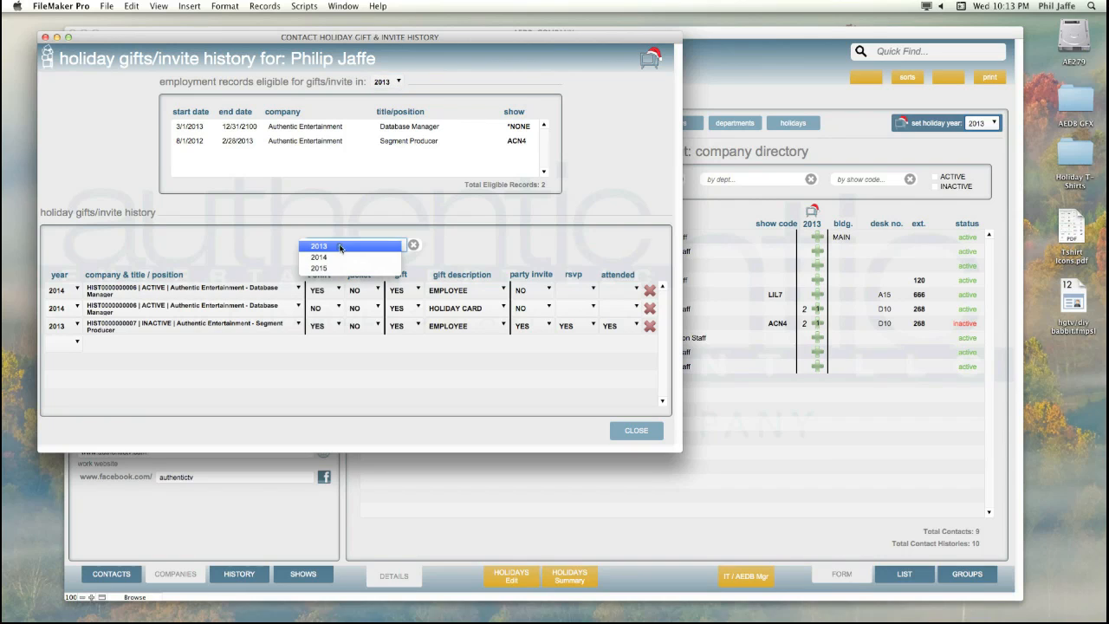
{"action": "left_click", "coordinate": [338, 258]}
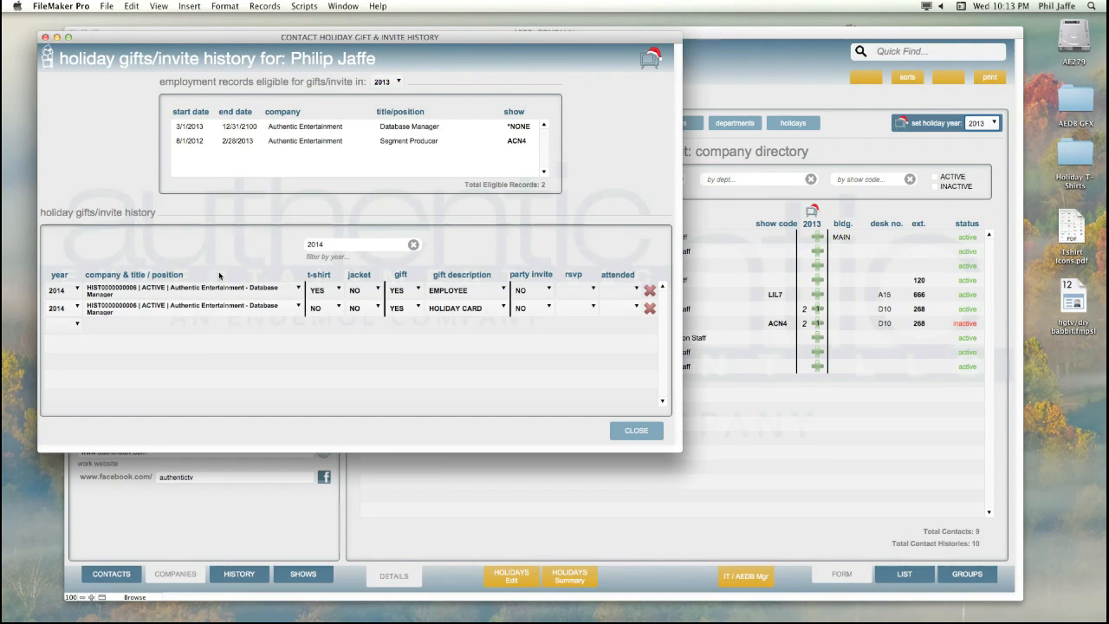
{"action": "left_click", "coordinate": [362, 248]}
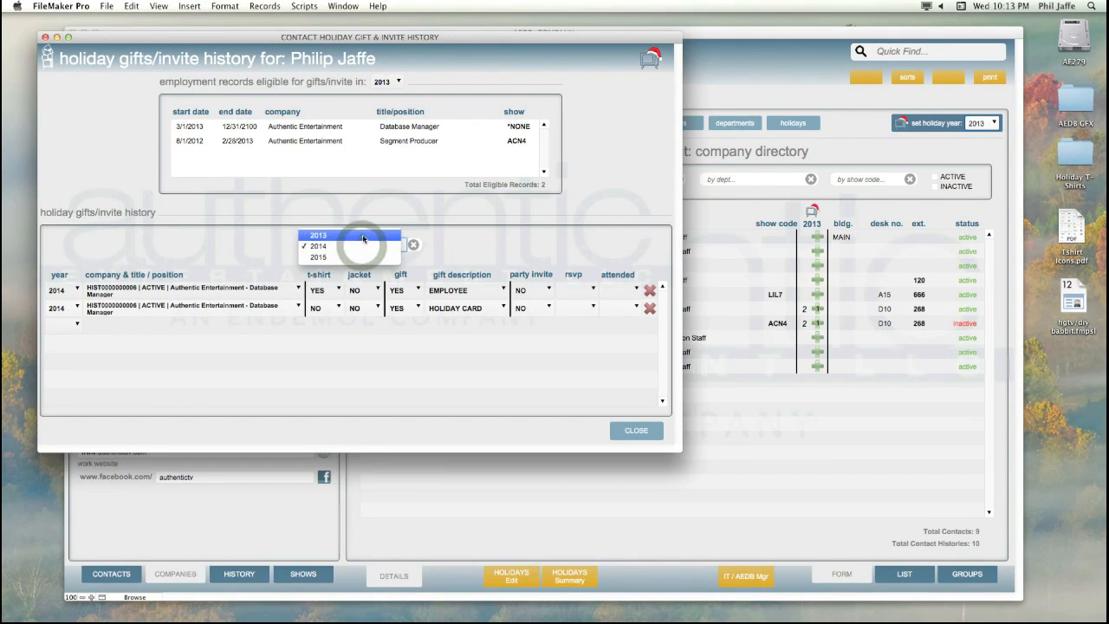
{"action": "left_click", "coordinate": [360, 235]}
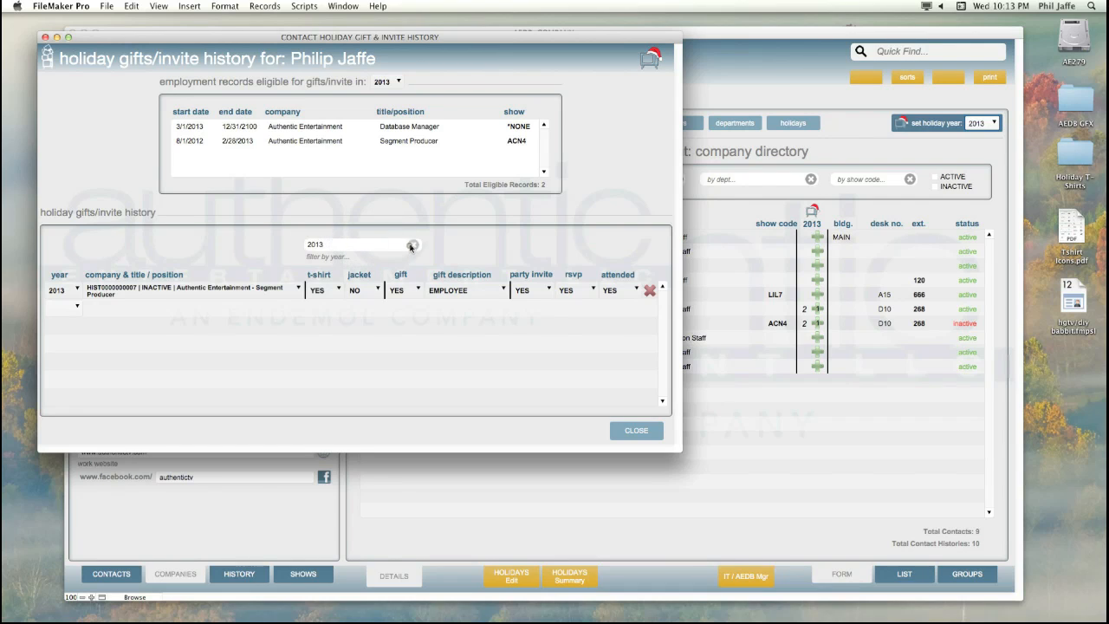
{"action": "left_click", "coordinate": [413, 245]}
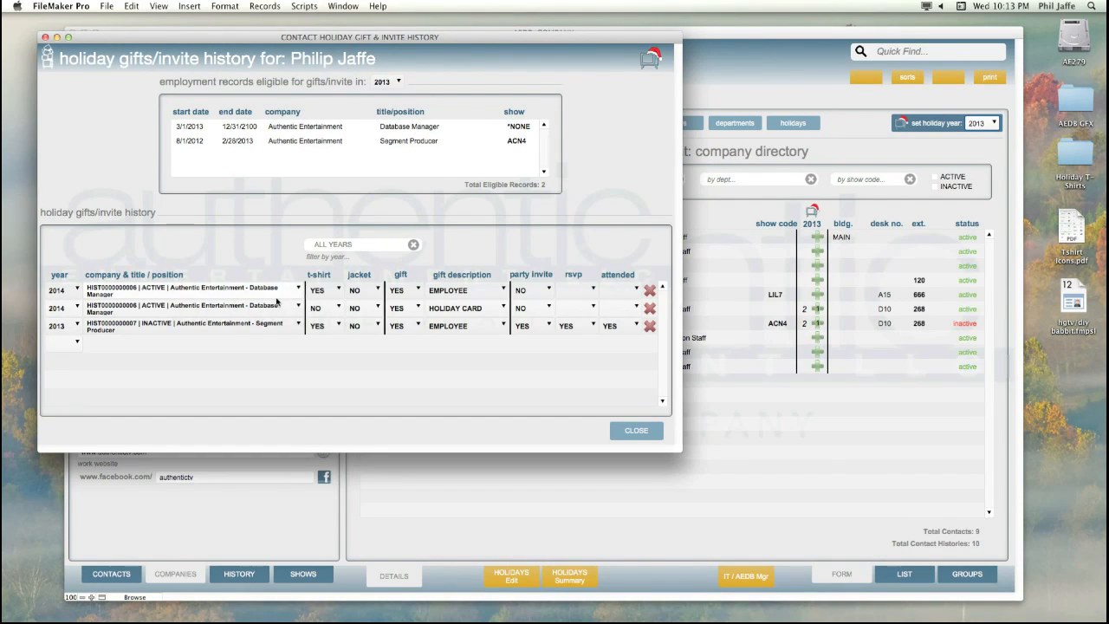
{"action": "left_click", "coordinate": [635, 431]}
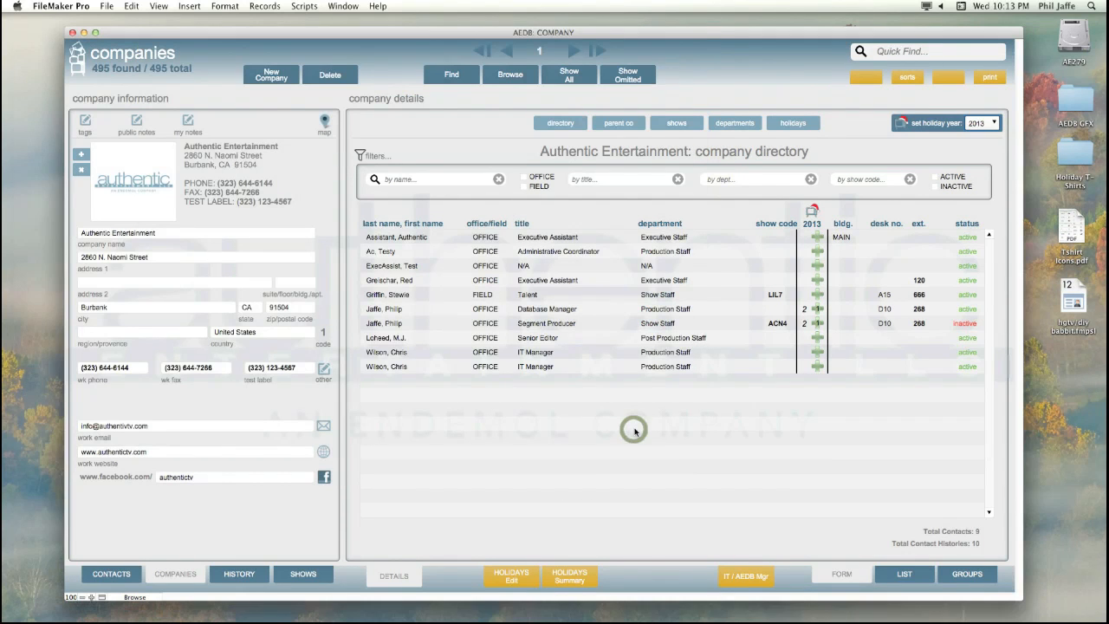
Open Authentic Entertainment's holiday gift and invite list and set the holiday year to 2014.
{"action": "left_click", "coordinate": [782, 123]}
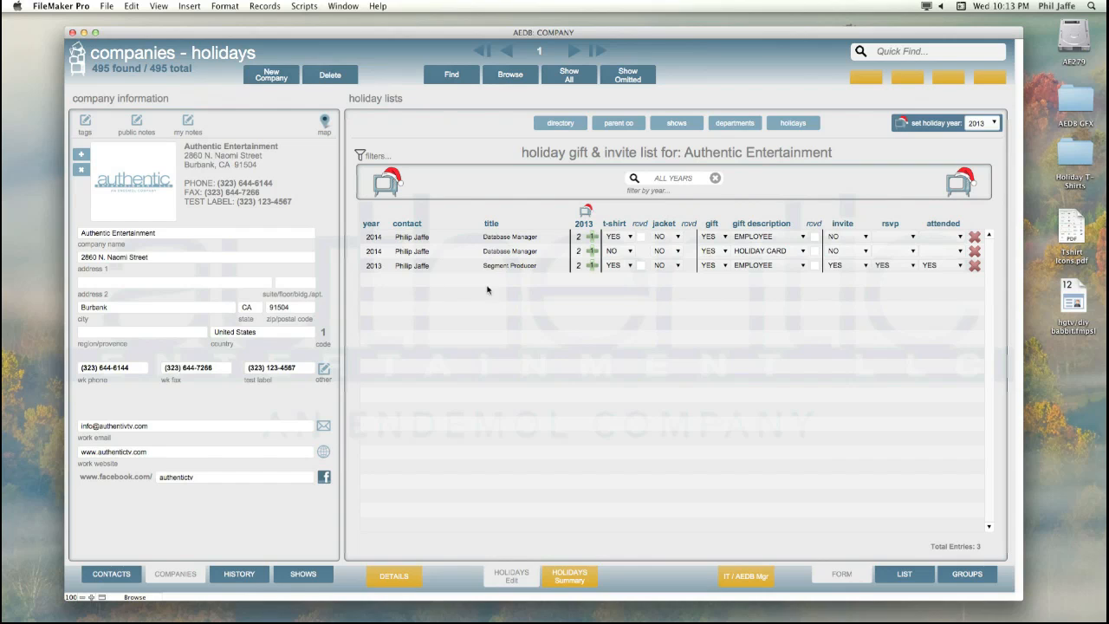
{"action": "left_click", "coordinate": [988, 126]}
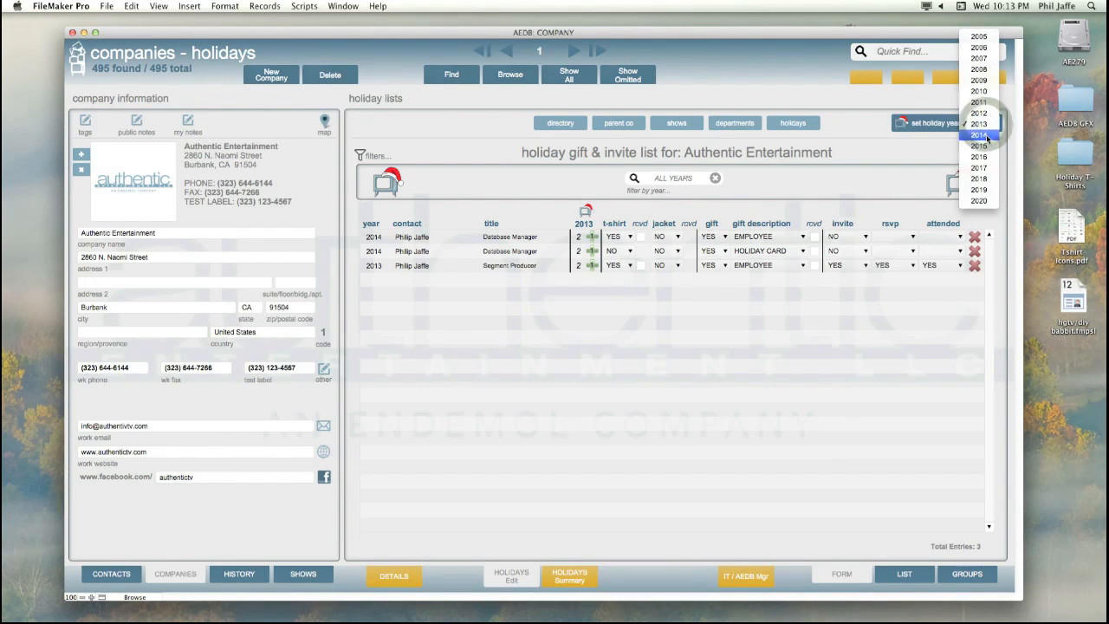
{"action": "left_click", "coordinate": [987, 139]}
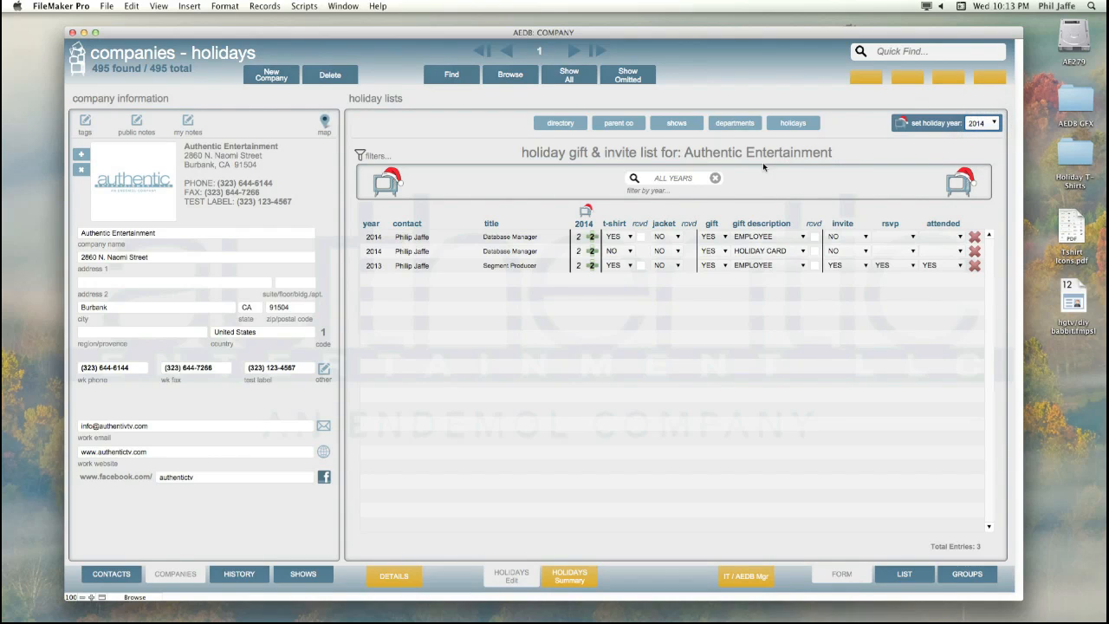
Filter Authentic Entertainment's holiday list by 2013 and by 2015, and clear the year filter.
{"action": "left_click", "coordinate": [688, 181]}
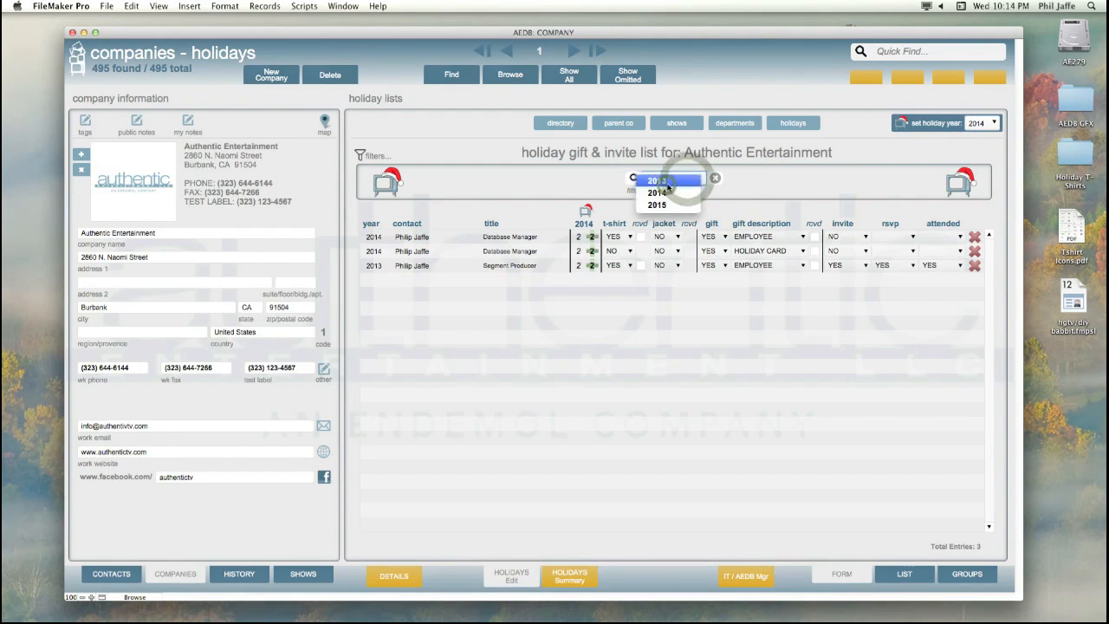
{"action": "left_click", "coordinate": [667, 184]}
{"action": "left_click", "coordinate": [652, 179]}
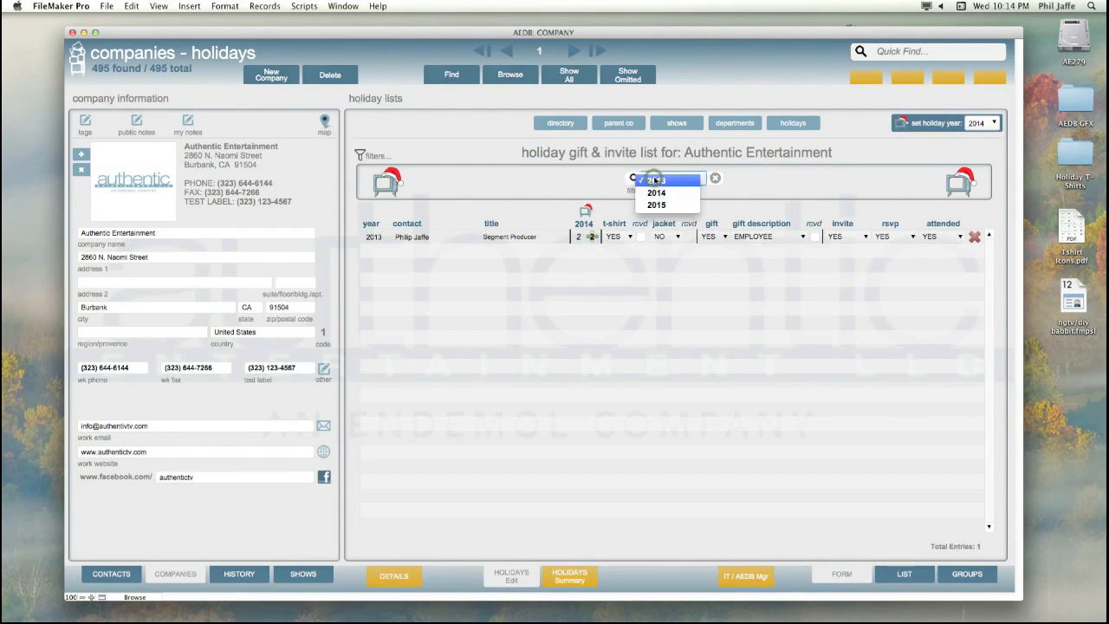
{"action": "left_click", "coordinate": [656, 205]}
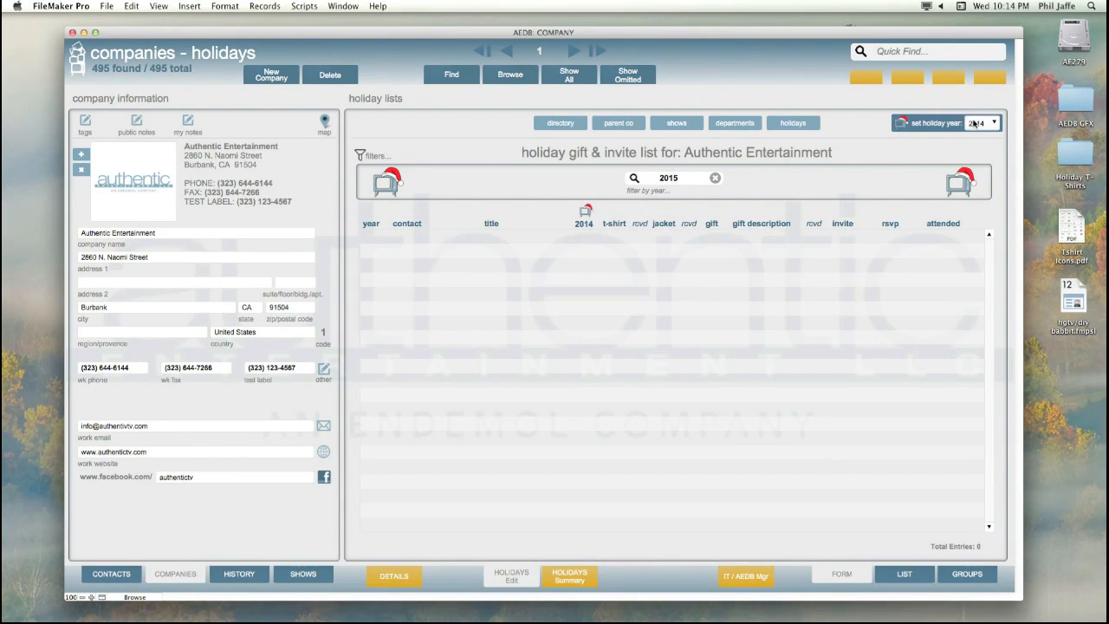
{"action": "left_click", "coordinate": [714, 178]}
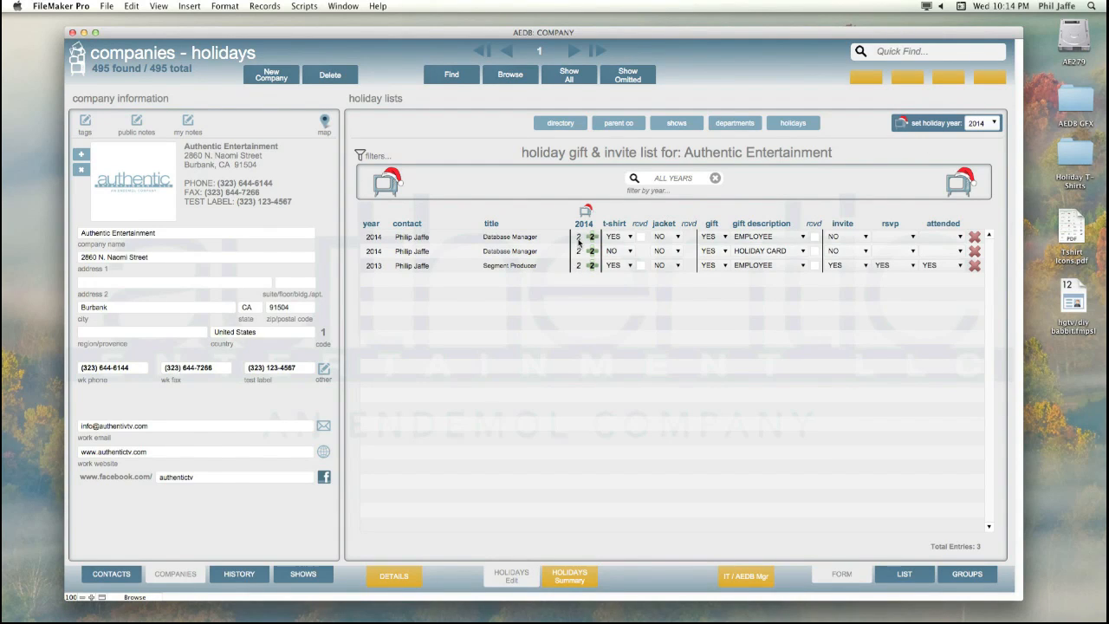
{"action": "mouse_move", "coordinate": [578, 242]}
{"action": "left_click", "coordinate": [687, 179]}
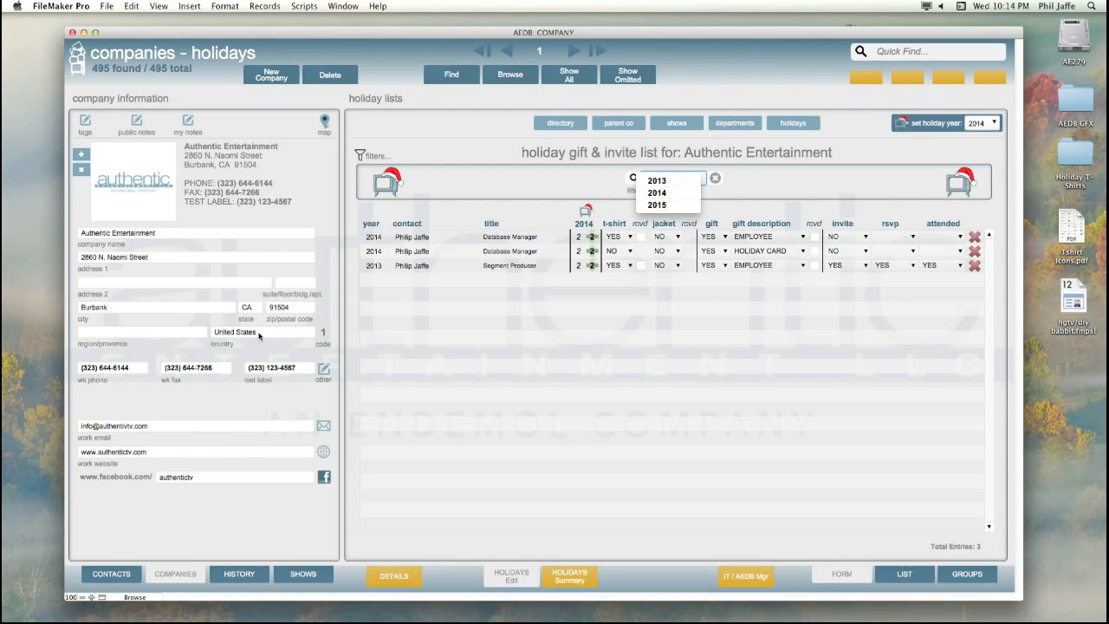
{"action": "left_click", "coordinate": [540, 389]}
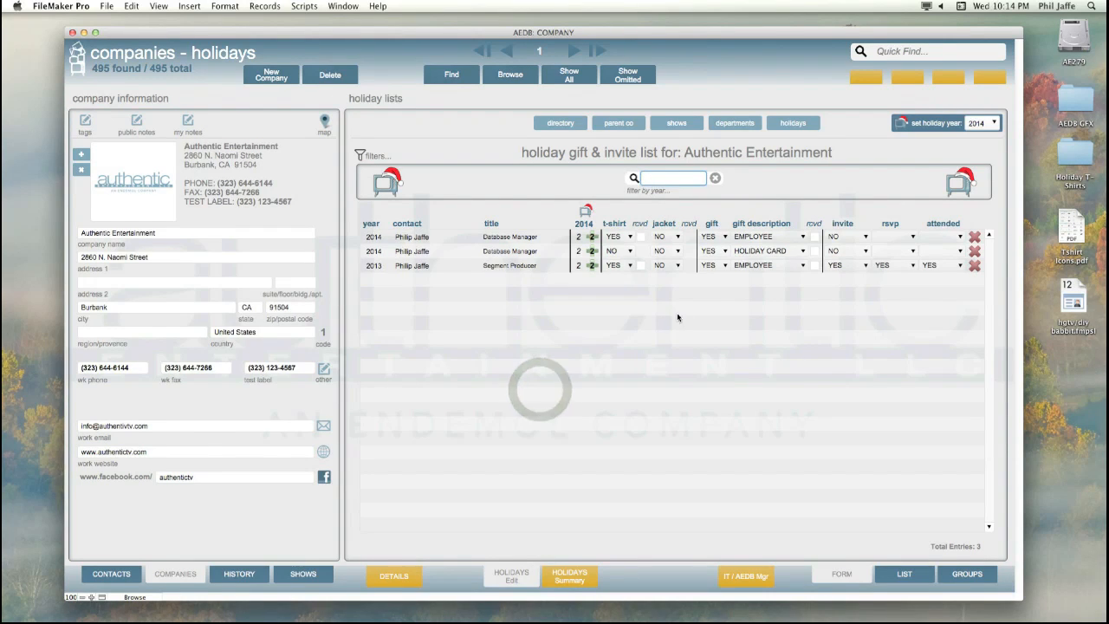
{"action": "left_click", "coordinate": [656, 339]}
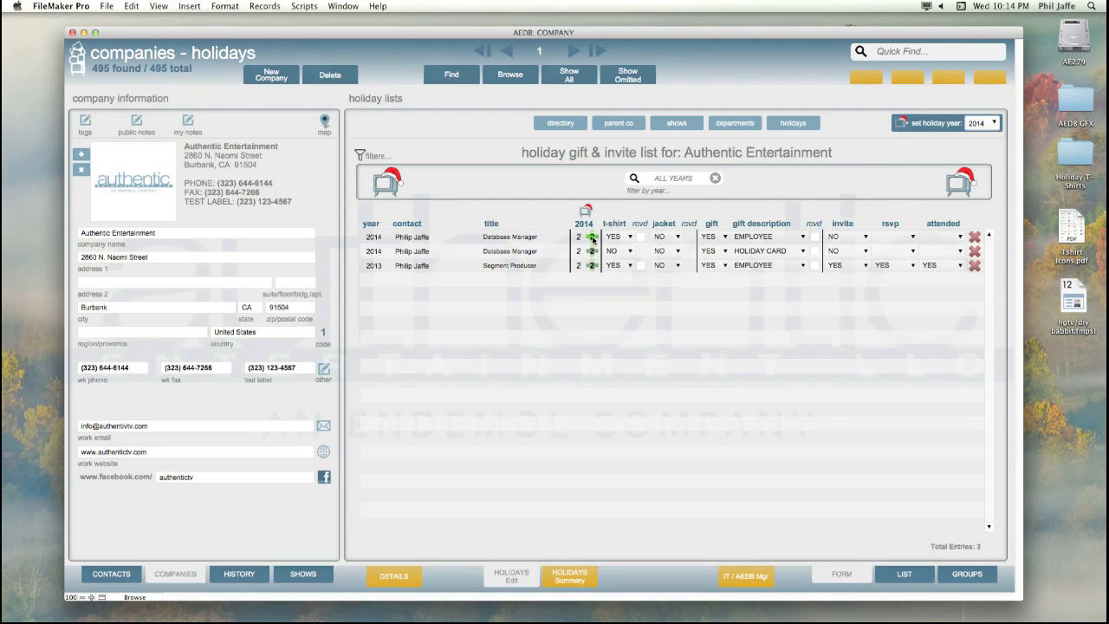
Switch to the contacts and find the Talent contact at Authentic Entertainment by the start of the first name.
{"action": "left_click", "coordinate": [112, 574]}
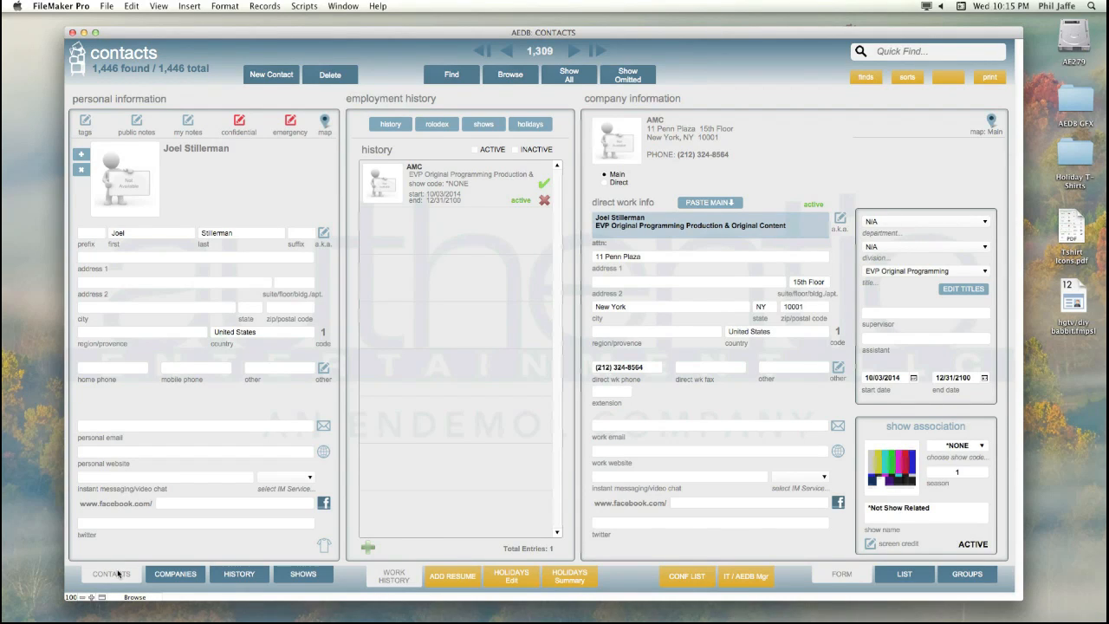
{"action": "left_click", "coordinate": [452, 75]}
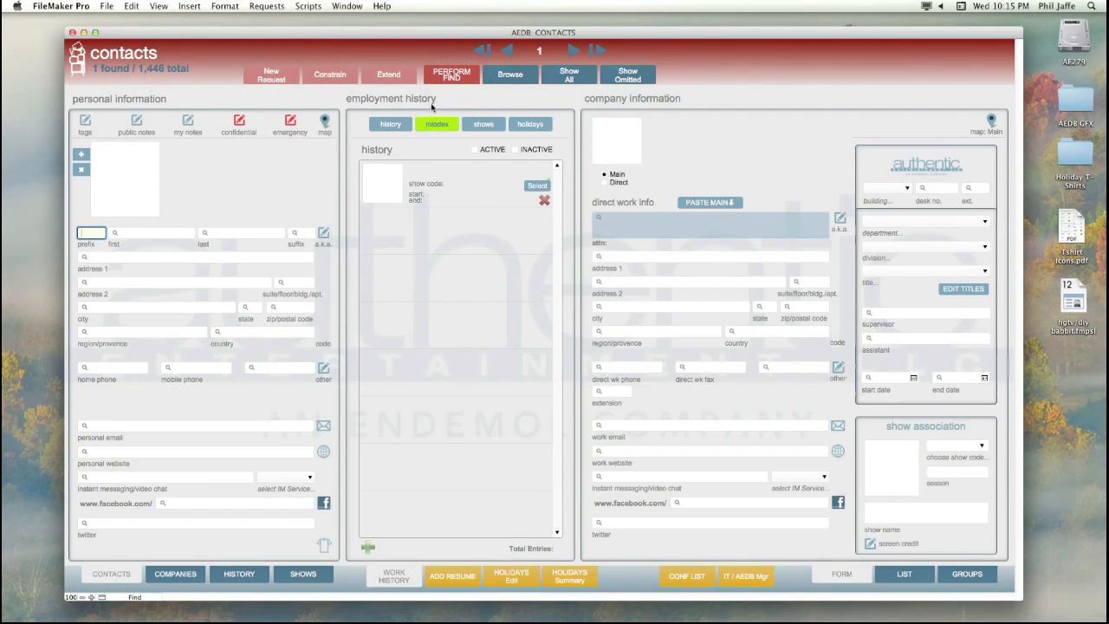
{"action": "left_click", "coordinate": [152, 242]}
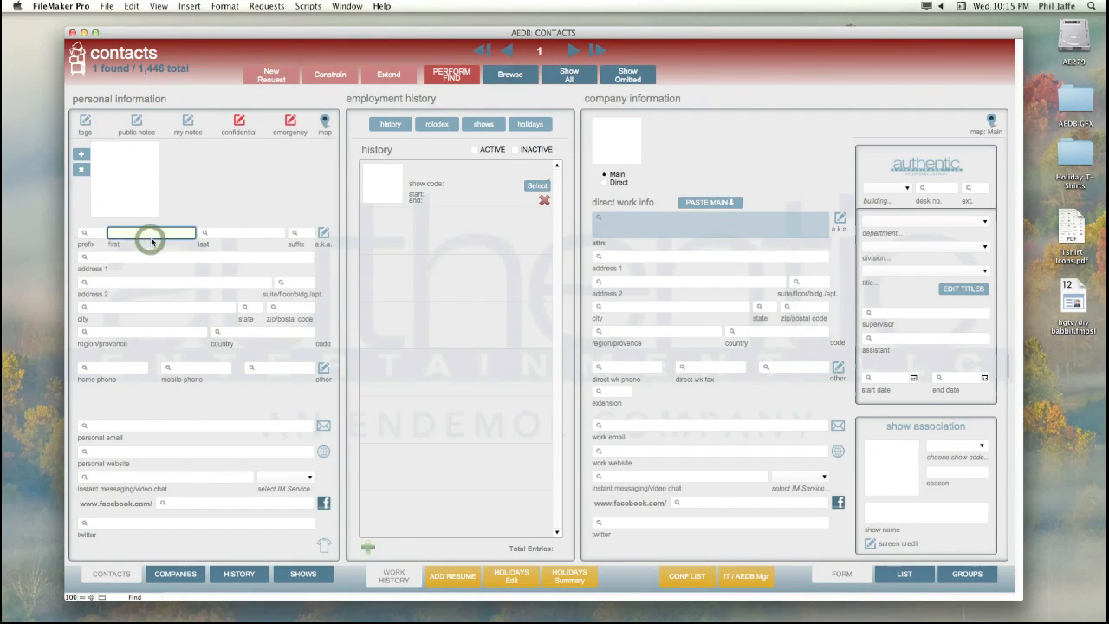
{"action": "type", "text": "ste"}
{"action": "key", "text": "Return"}
Add a 2015 holiday record for the contact's active Authentic Entertainment Talent position, with the party invite set to YES +1.
{"action": "left_click", "coordinate": [522, 129]}
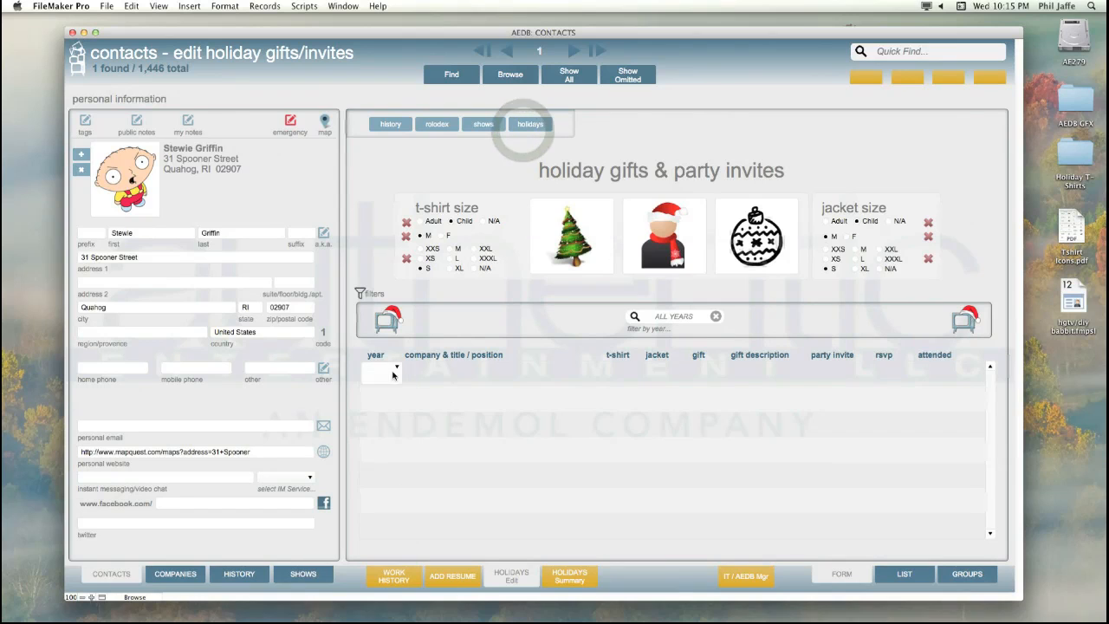
{"action": "left_click", "coordinate": [388, 373]}
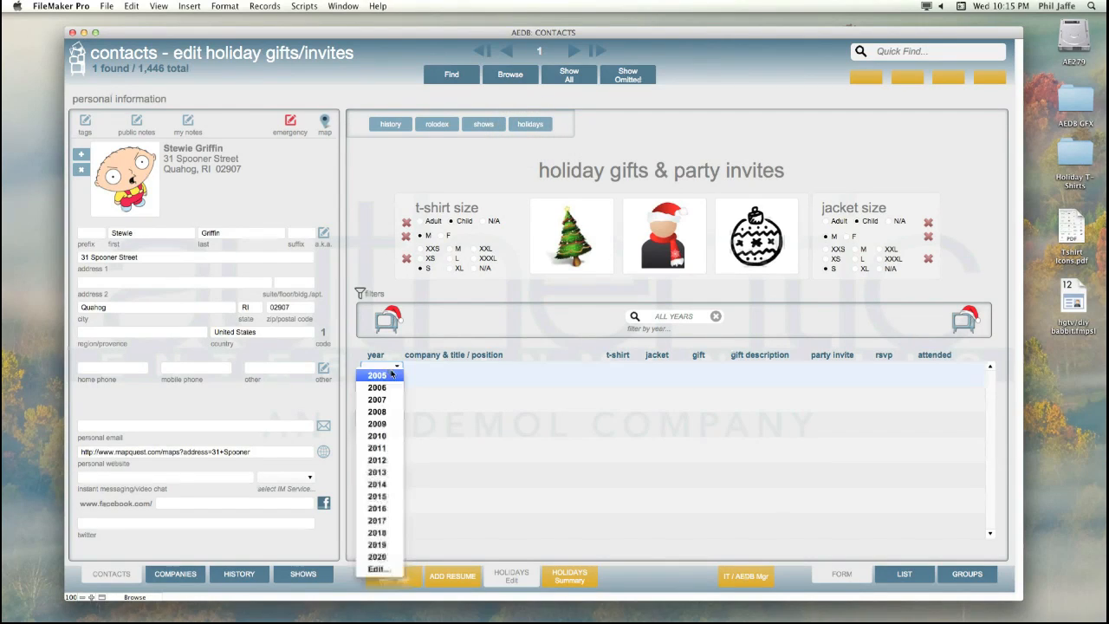
{"action": "left_click", "coordinate": [380, 496]}
{"action": "left_click", "coordinate": [499, 381]}
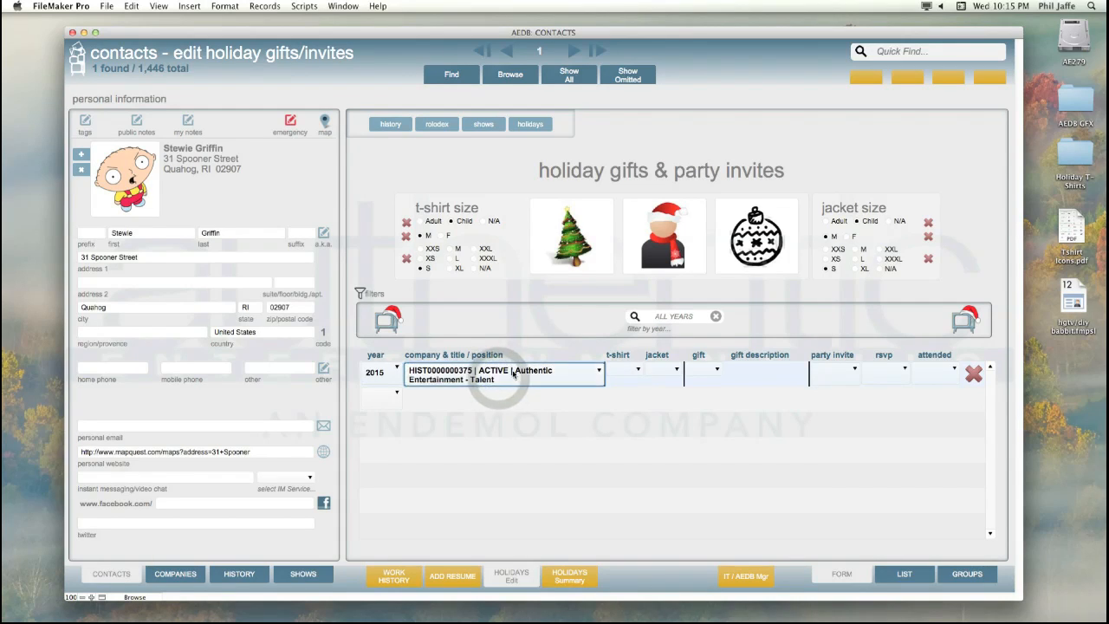
{"action": "left_click", "coordinate": [823, 374]}
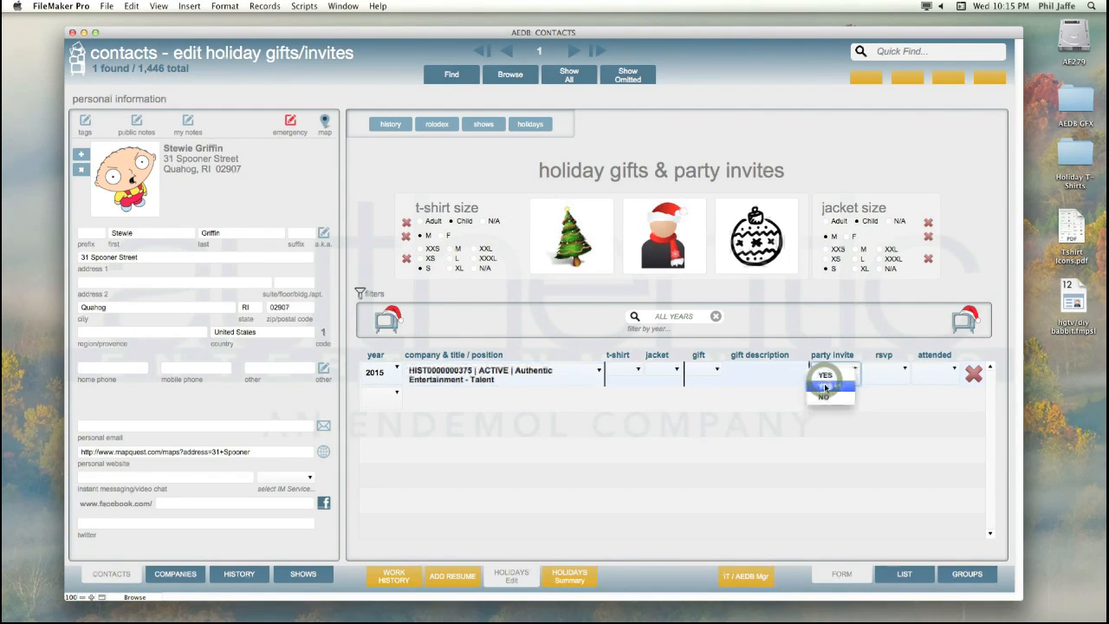
{"action": "left_click", "coordinate": [829, 386]}
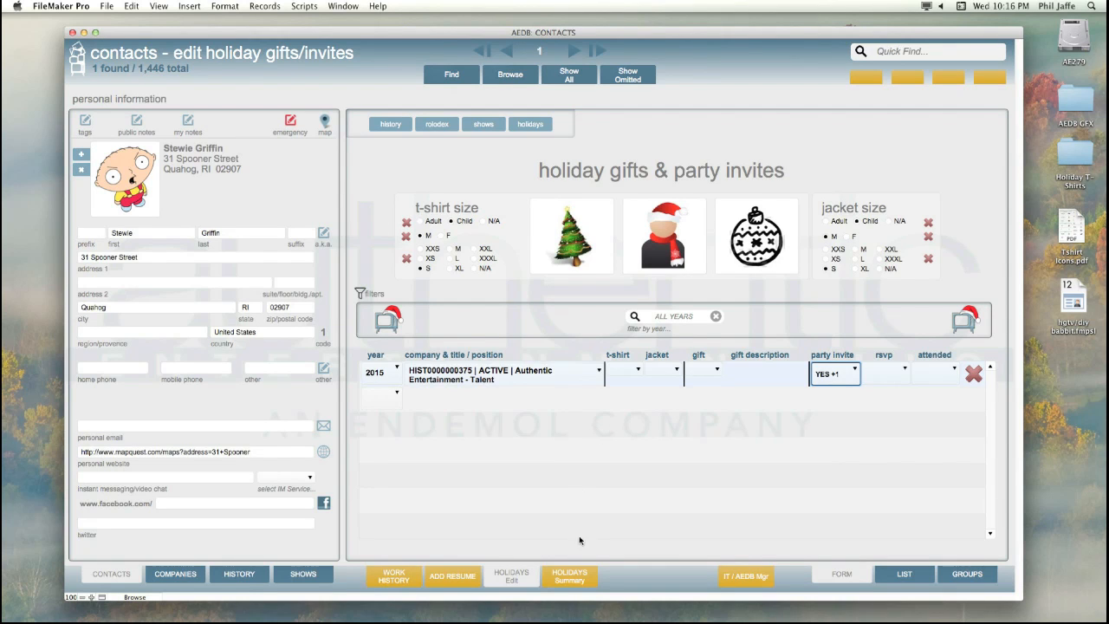
Open the holidays summary, show all records, and run the preset find for all companies in 2014.
{"action": "left_click", "coordinate": [568, 576]}
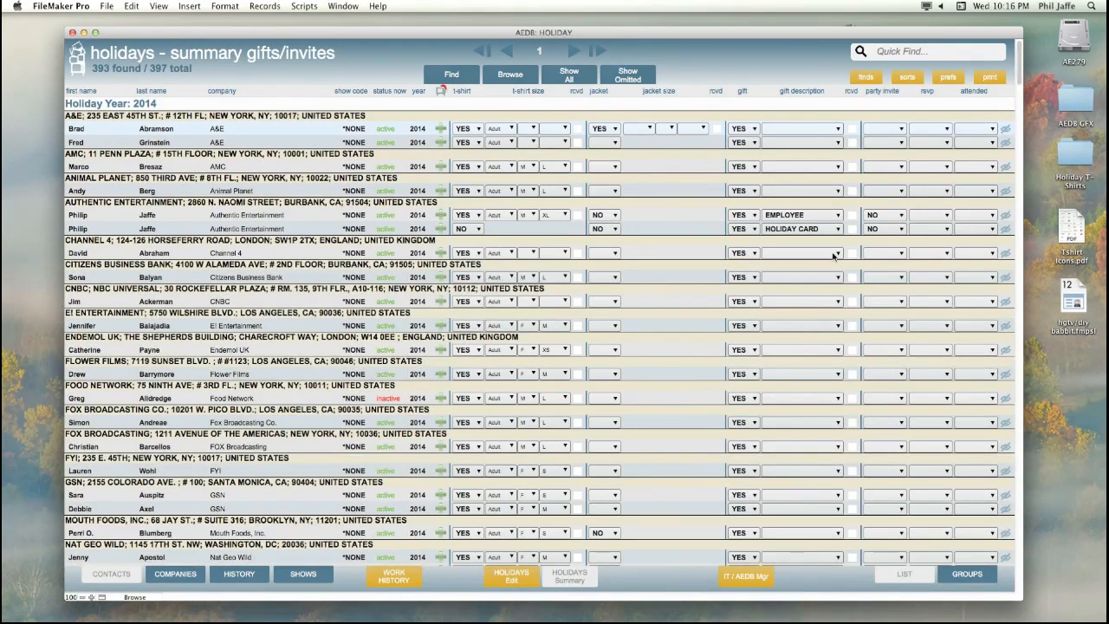
{"action": "left_click", "coordinate": [568, 75]}
{"action": "left_click", "coordinate": [867, 77]}
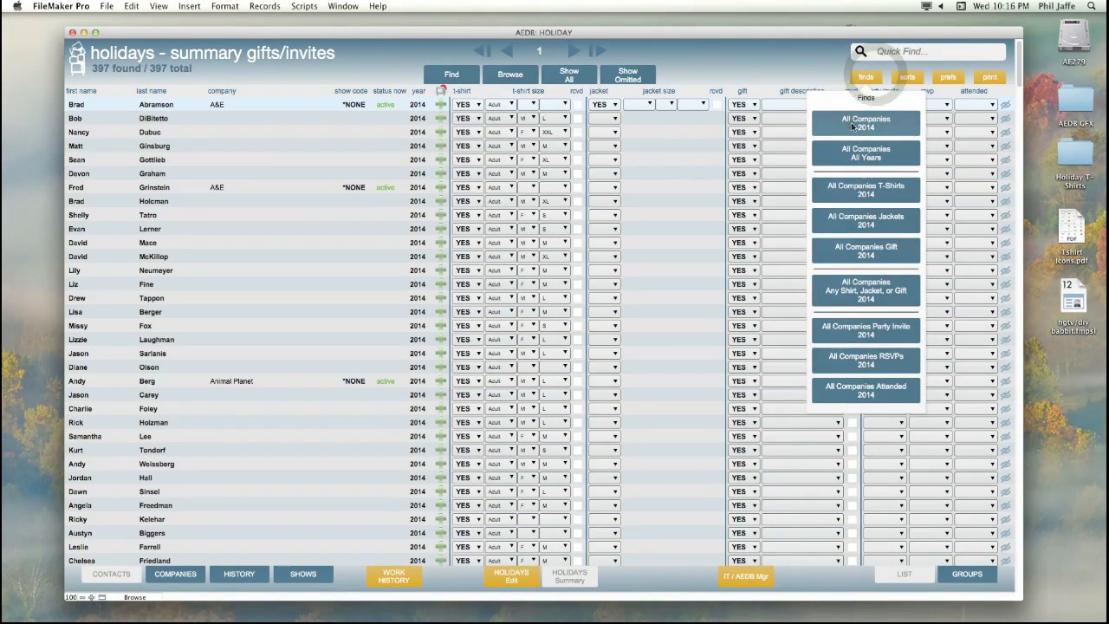
{"action": "left_click", "coordinate": [853, 126]}
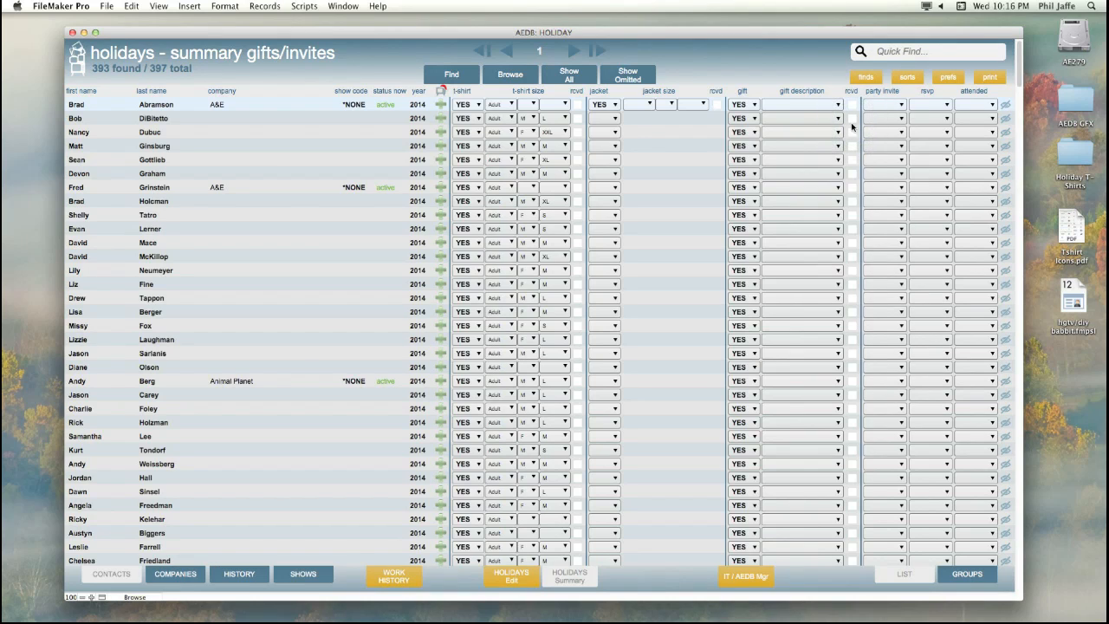
Sort the 2014 holiday summary by year, company and contact, and look through the grouped records.
{"action": "left_click", "coordinate": [865, 77]}
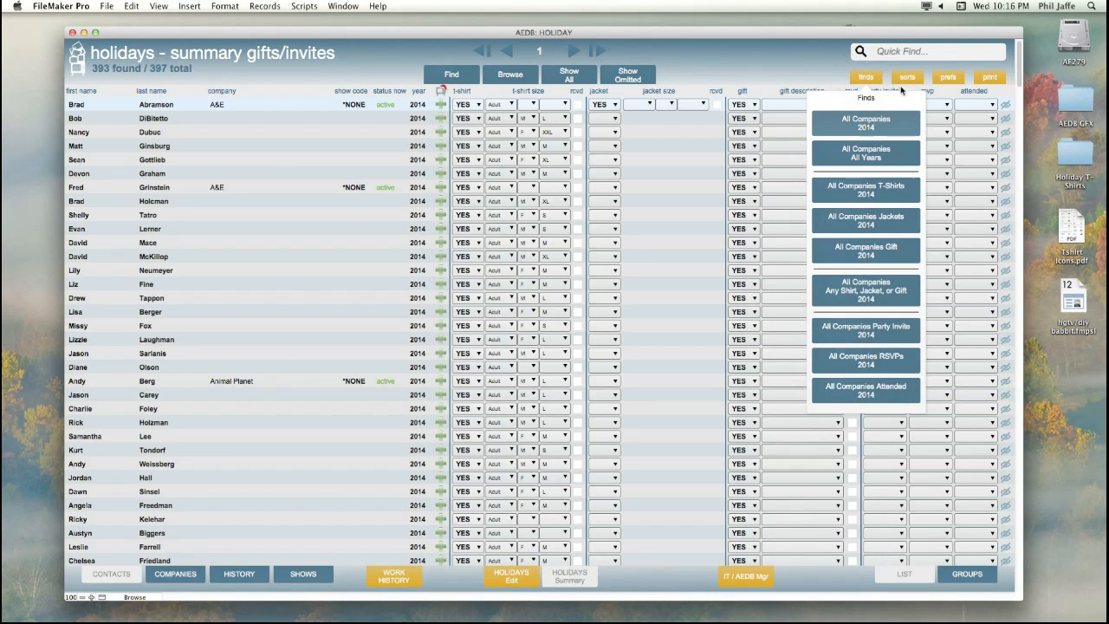
{"action": "left_click", "coordinate": [907, 77]}
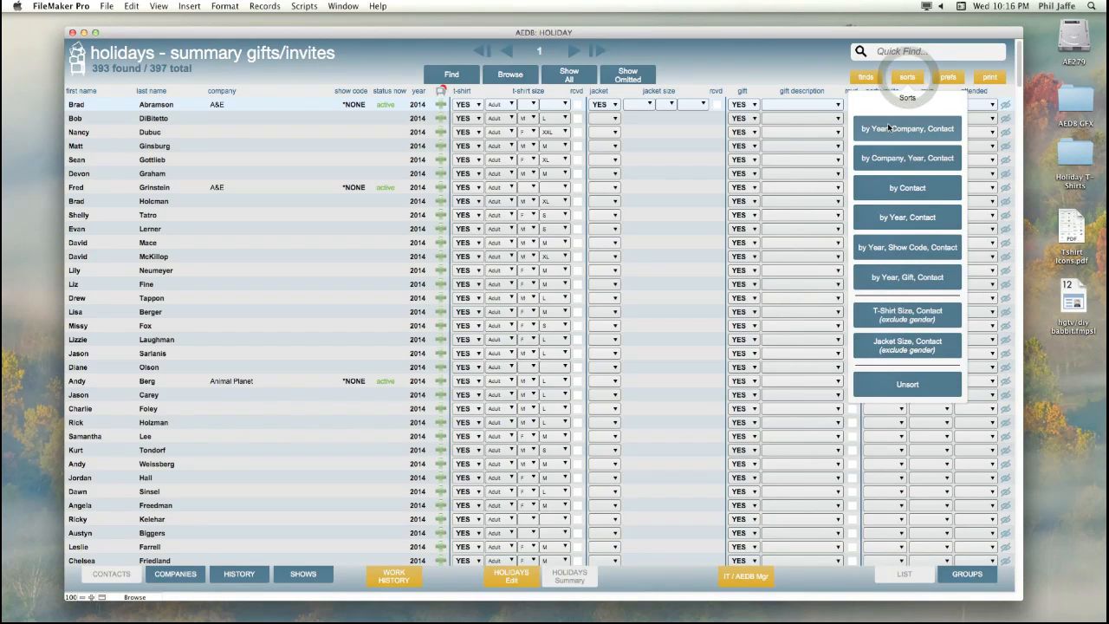
{"action": "left_click", "coordinate": [890, 130]}
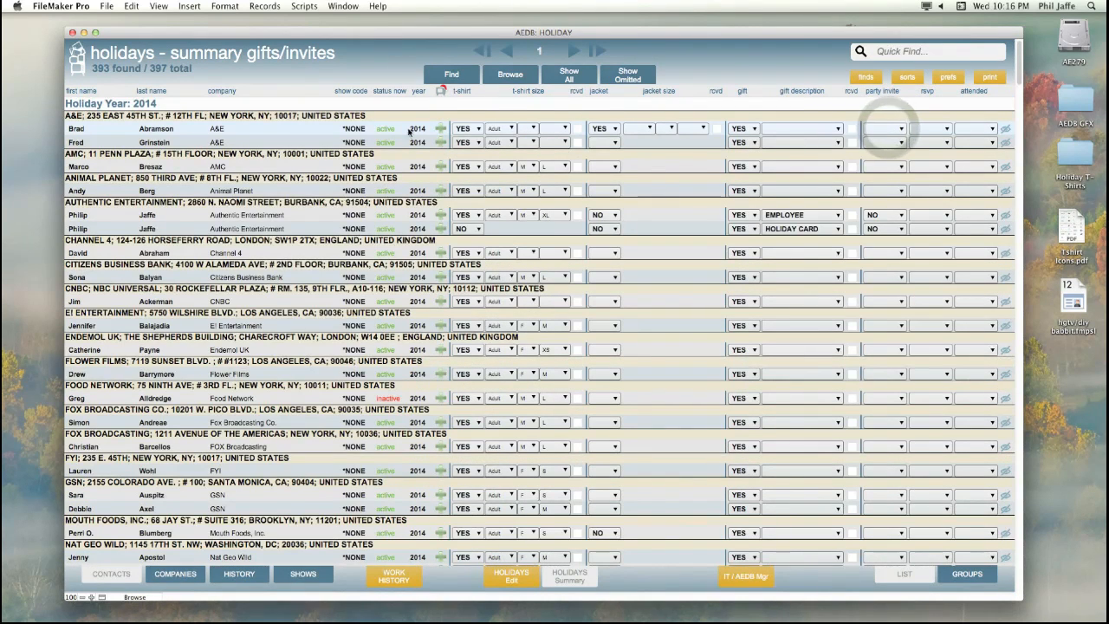
{"action": "scroll", "coordinate": [380, 173], "scroll_direction": "down", "scroll_amount": 5}
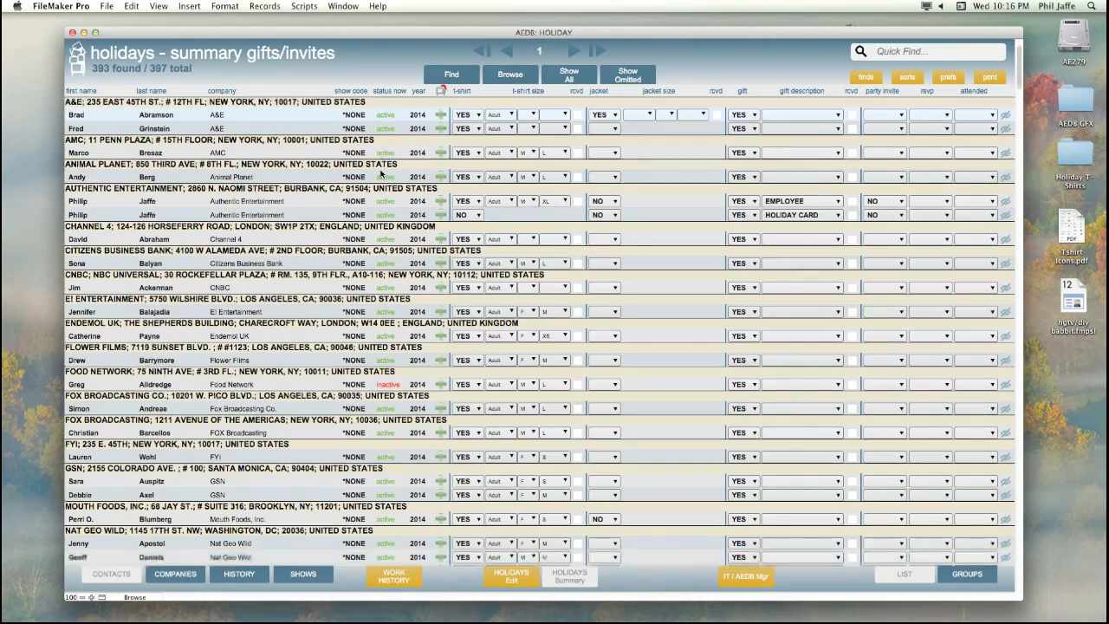
Find the holiday summary records by the contact's last name and sort them by company, year and contact.
{"action": "scroll", "coordinate": [379, 174], "scroll_direction": "down", "scroll_amount": 2}
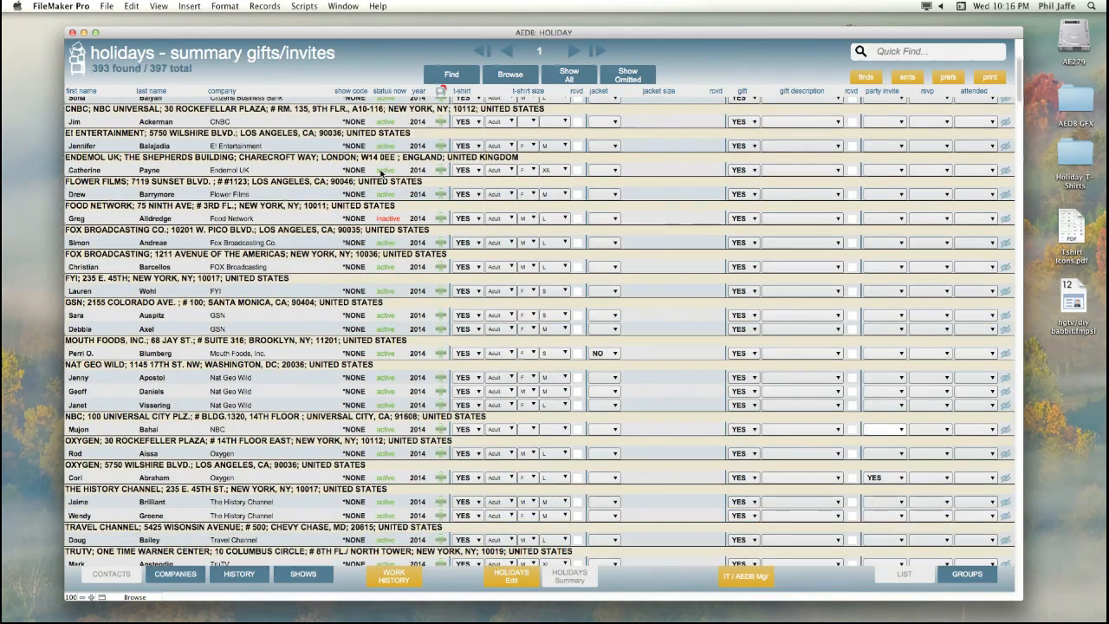
{"action": "scroll", "coordinate": [379, 173], "scroll_direction": "down", "scroll_amount": 1}
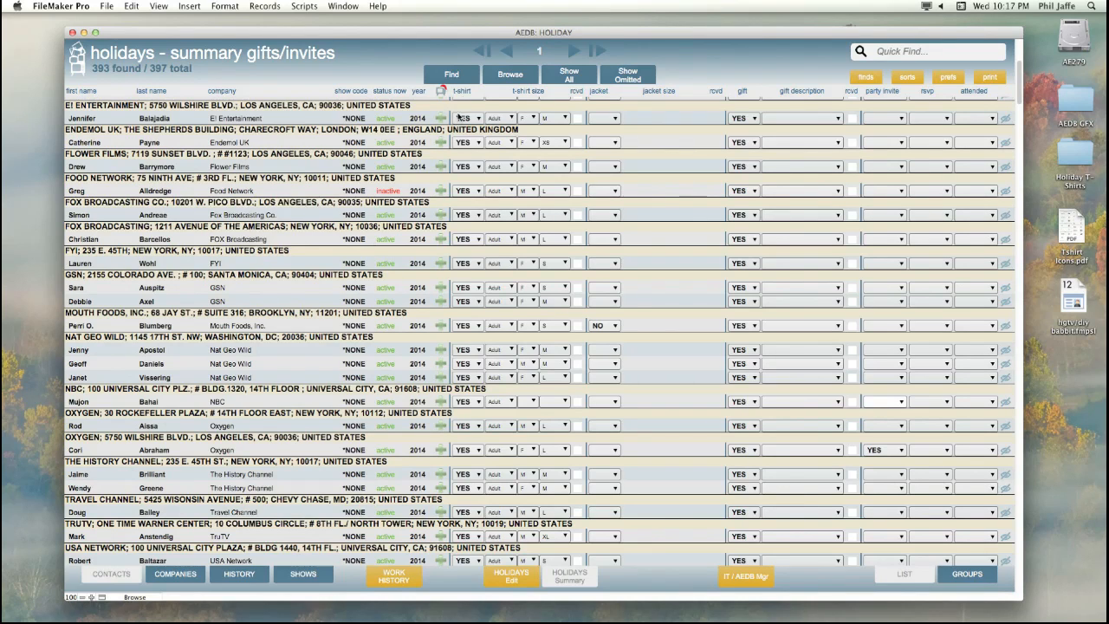
{"action": "left_click", "coordinate": [451, 74]}
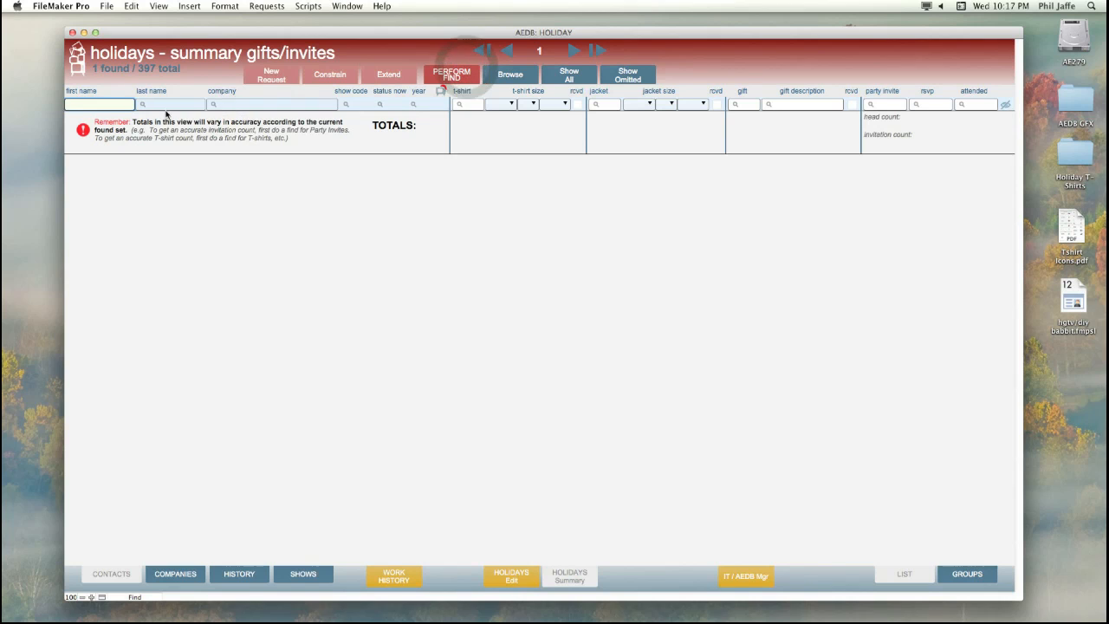
{"action": "left_click", "coordinate": [166, 105]}
{"action": "type", "text": "jaffe"}
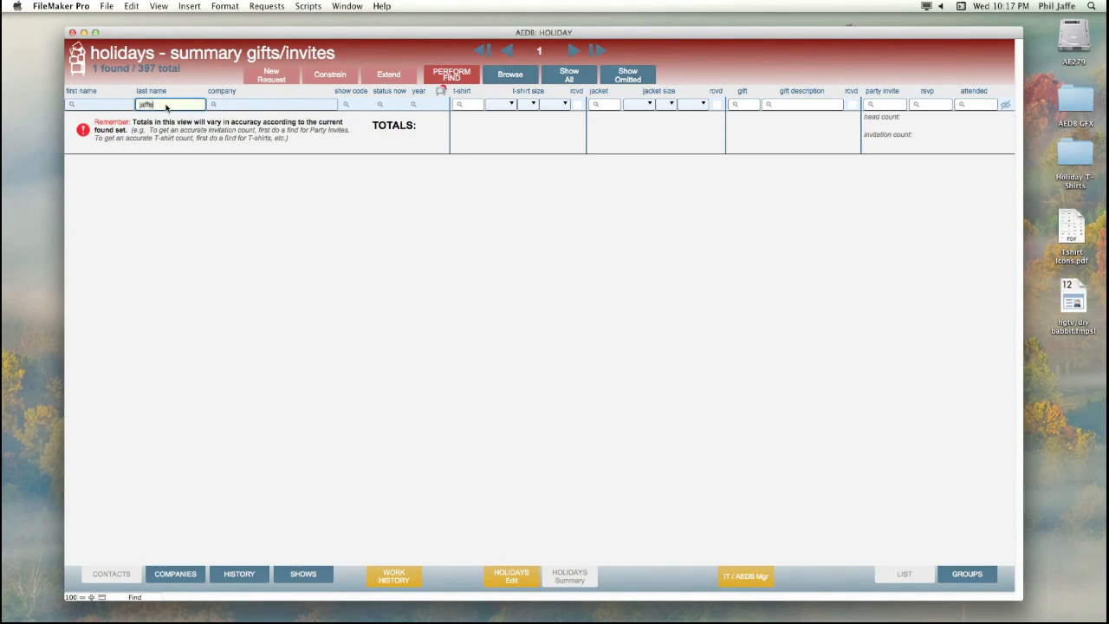
{"action": "key", "text": "Return"}
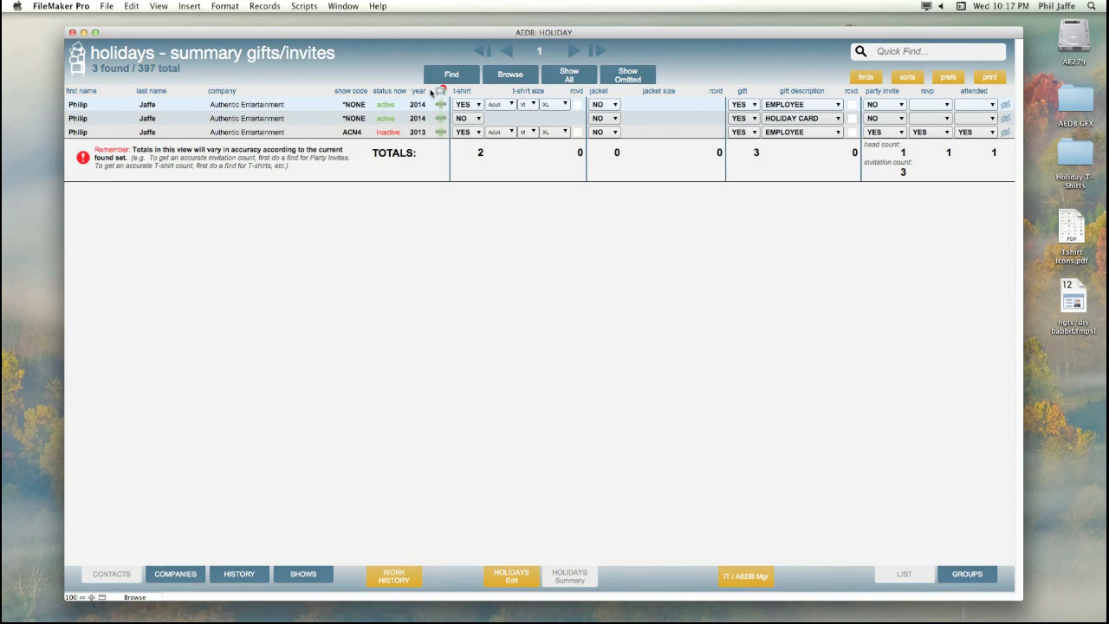
{"action": "left_click", "coordinate": [907, 76]}
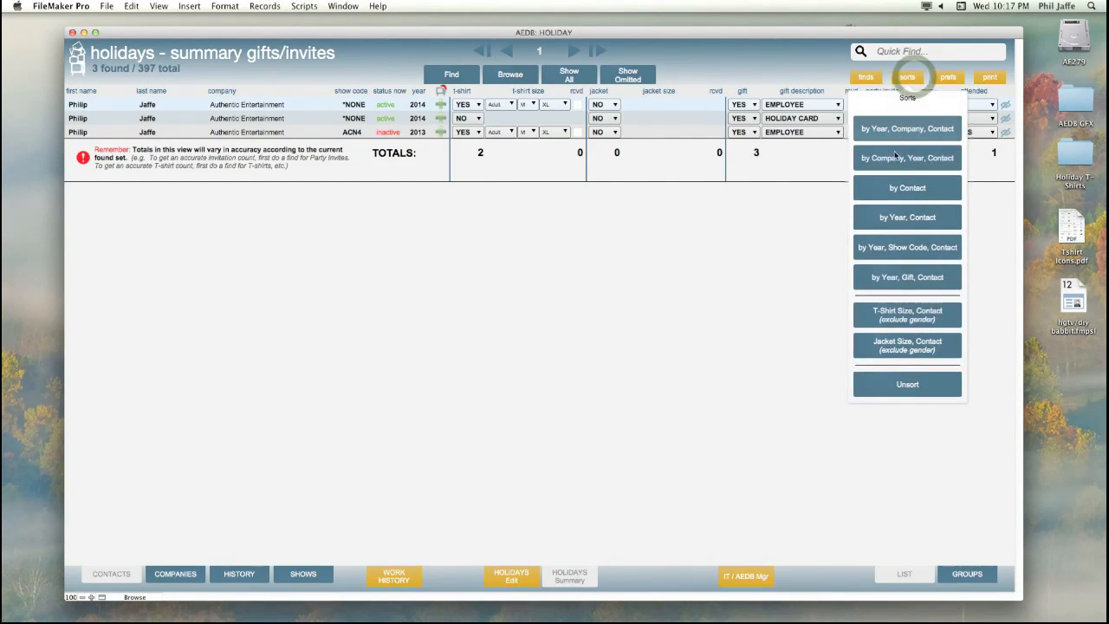
{"action": "left_click", "coordinate": [896, 157]}
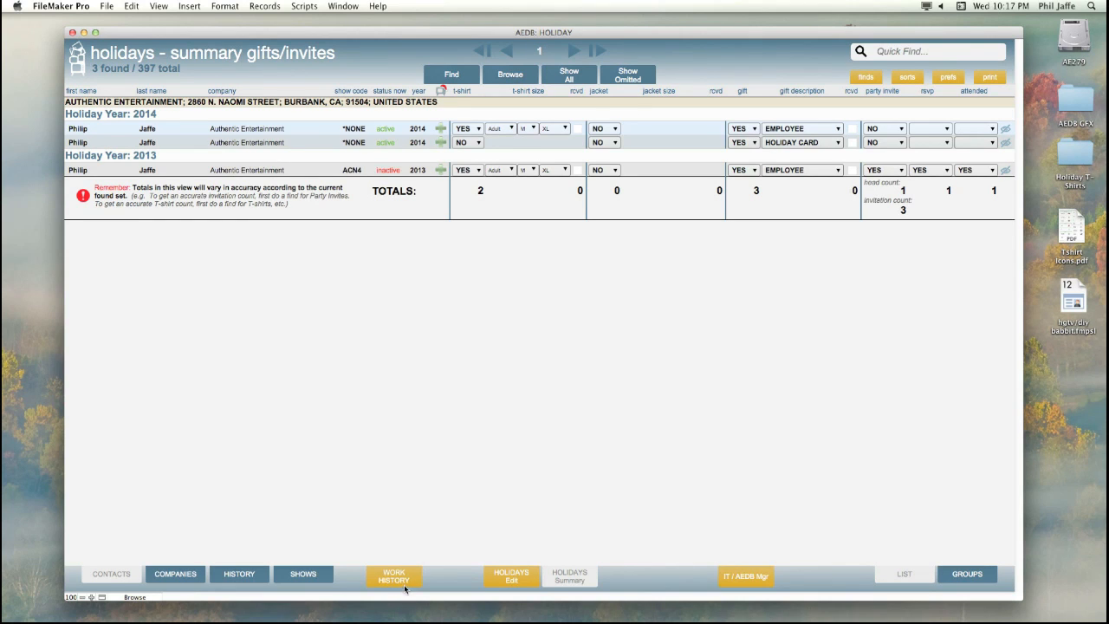
Open the contact's work history from the 2014 summary record and switch to the contact's holiday gifts and party invites.
{"action": "left_click", "coordinate": [158, 131]}
{"action": "left_click", "coordinate": [393, 577]}
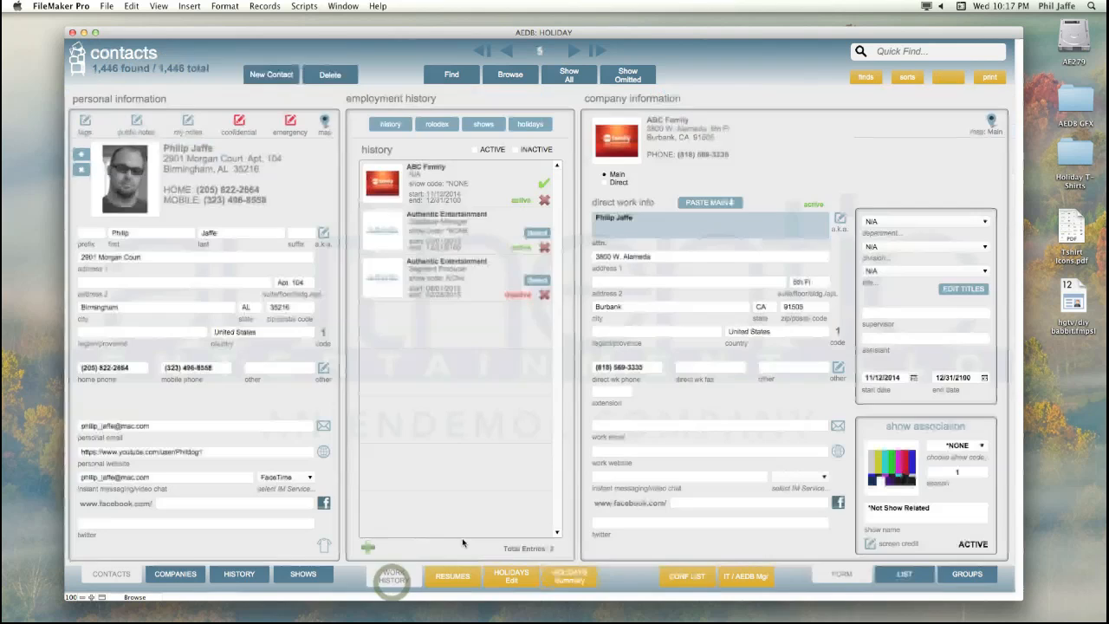
{"action": "left_click", "coordinate": [530, 124]}
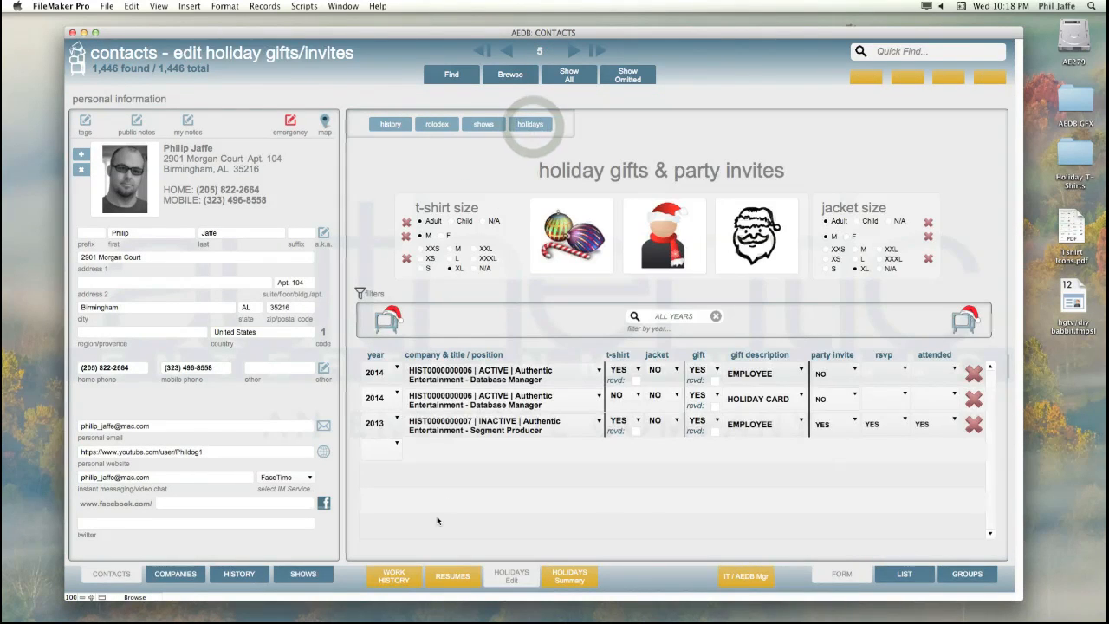
Add a 2015 holiday record for the contact's active ABC Family position.
{"action": "left_click", "coordinate": [395, 448]}
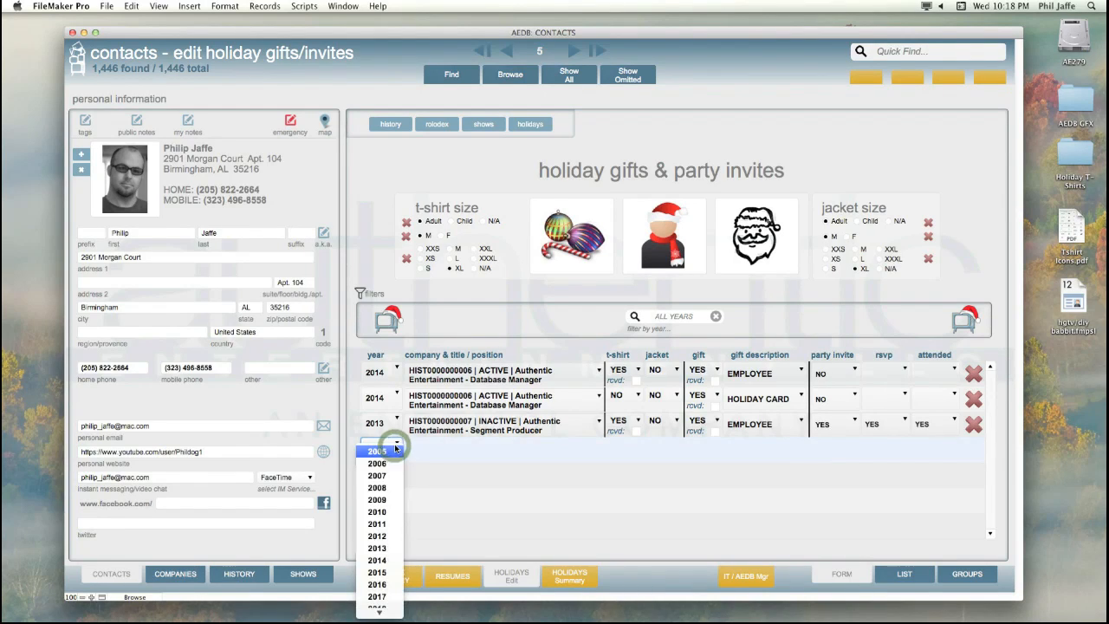
{"action": "left_click", "coordinate": [383, 537]}
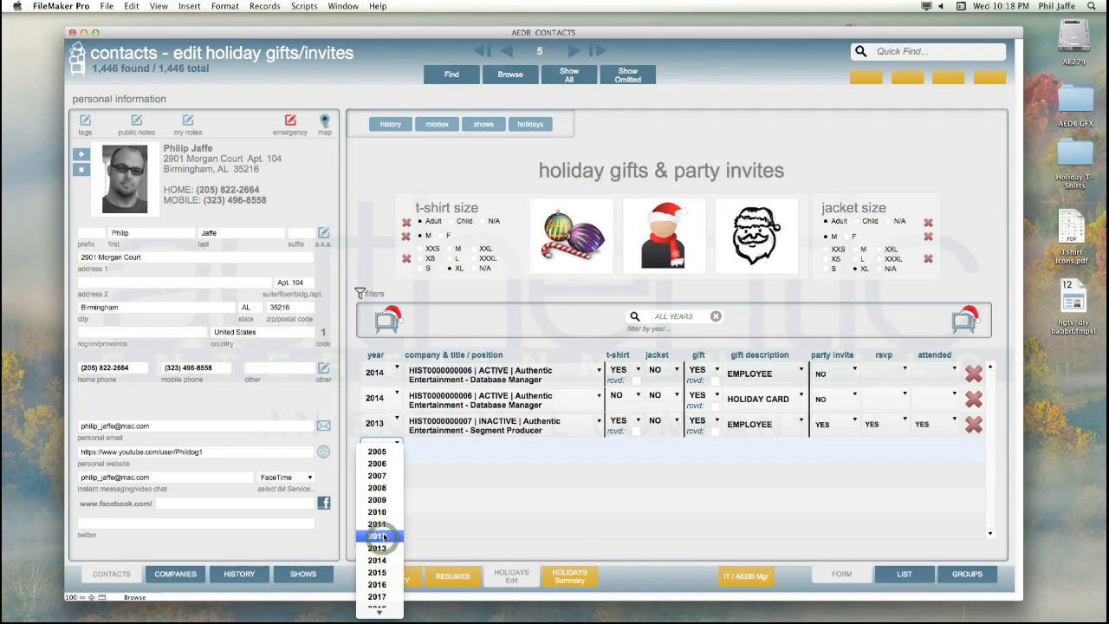
{"action": "left_click", "coordinate": [379, 572]}
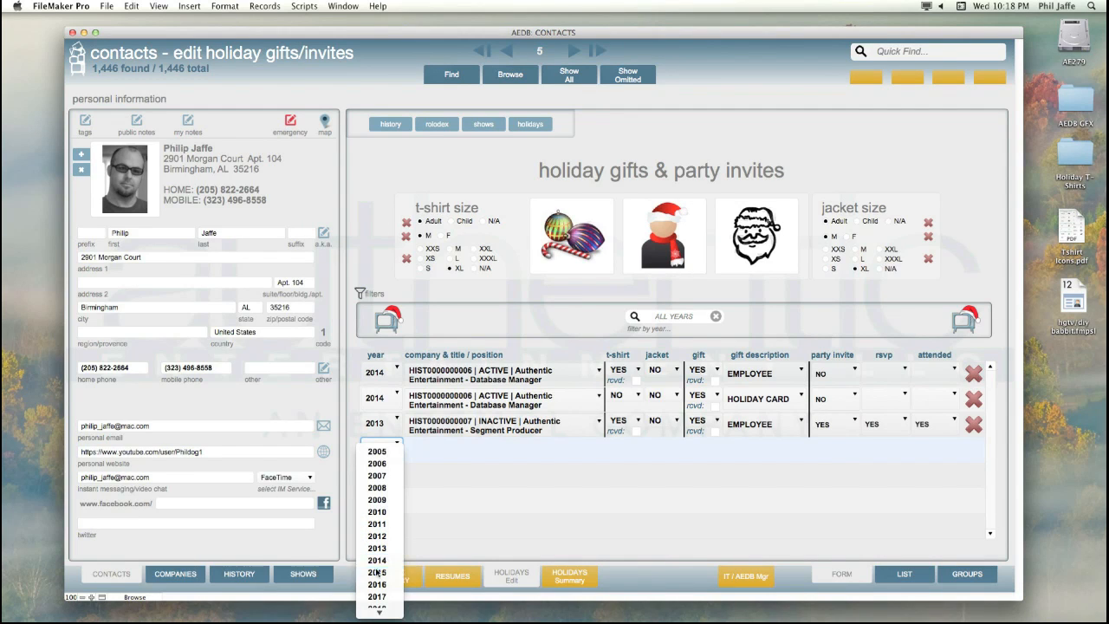
{"action": "left_click", "coordinate": [471, 449]}
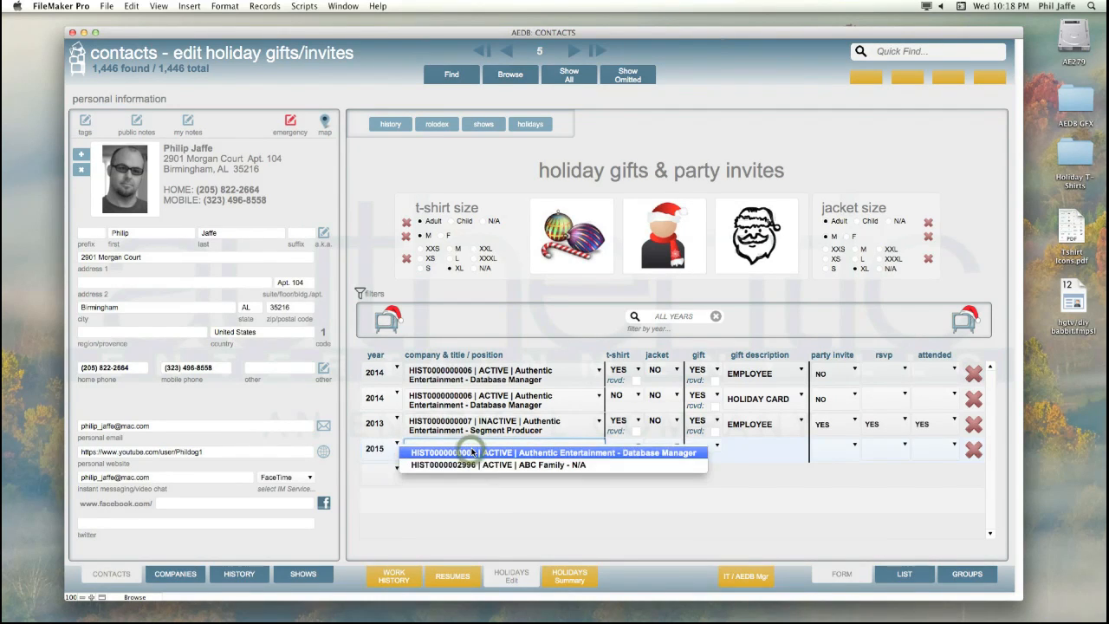
{"action": "left_click", "coordinate": [479, 466]}
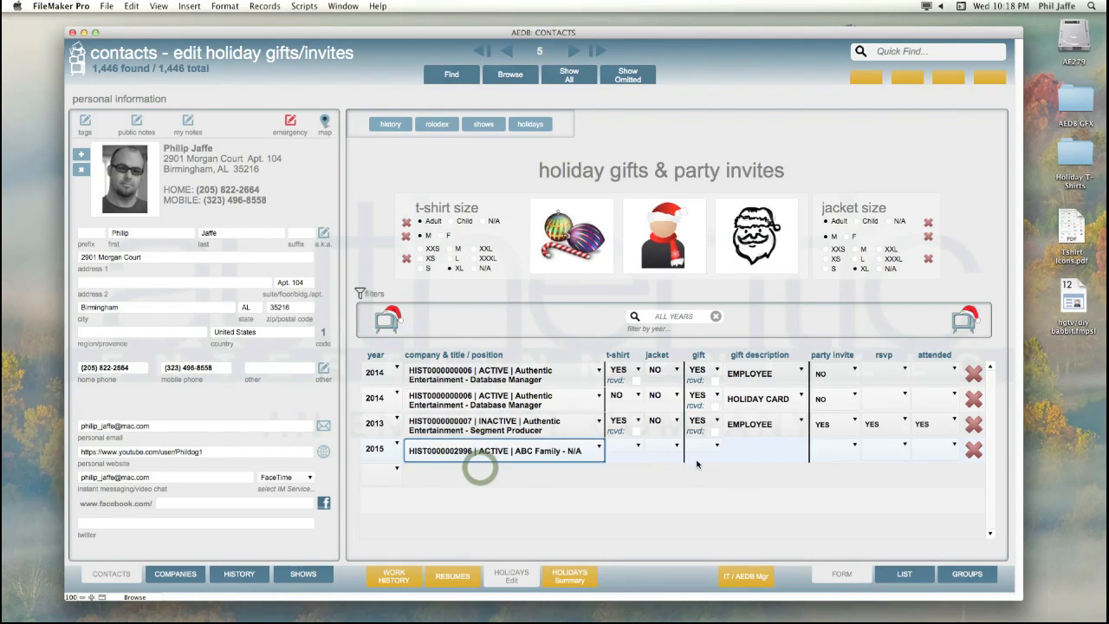
Set the 2015 ABC Family record to t-shirt YES, gift YES with description LEVEL 1, and party invite YES +1.
{"action": "left_click", "coordinate": [632, 447]}
{"action": "left_click", "coordinate": [629, 460]}
{"action": "left_click", "coordinate": [711, 445]}
{"action": "left_click", "coordinate": [702, 458]}
{"action": "left_click", "coordinate": [744, 449]}
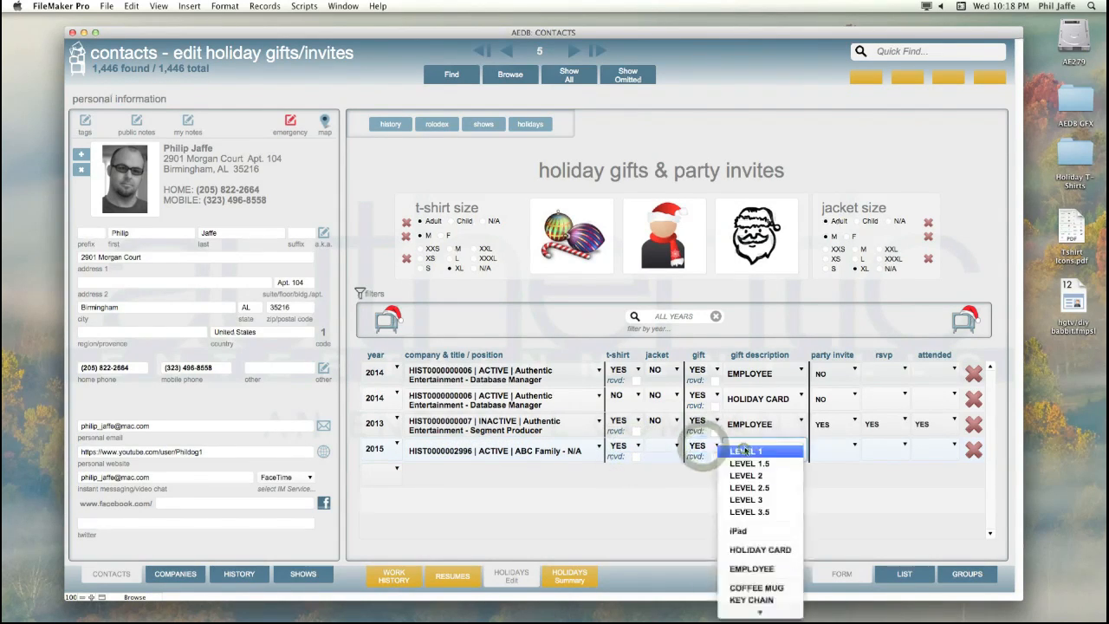
{"action": "left_click", "coordinate": [746, 451]}
{"action": "left_click", "coordinate": [832, 447]}
{"action": "left_click", "coordinate": [831, 461]}
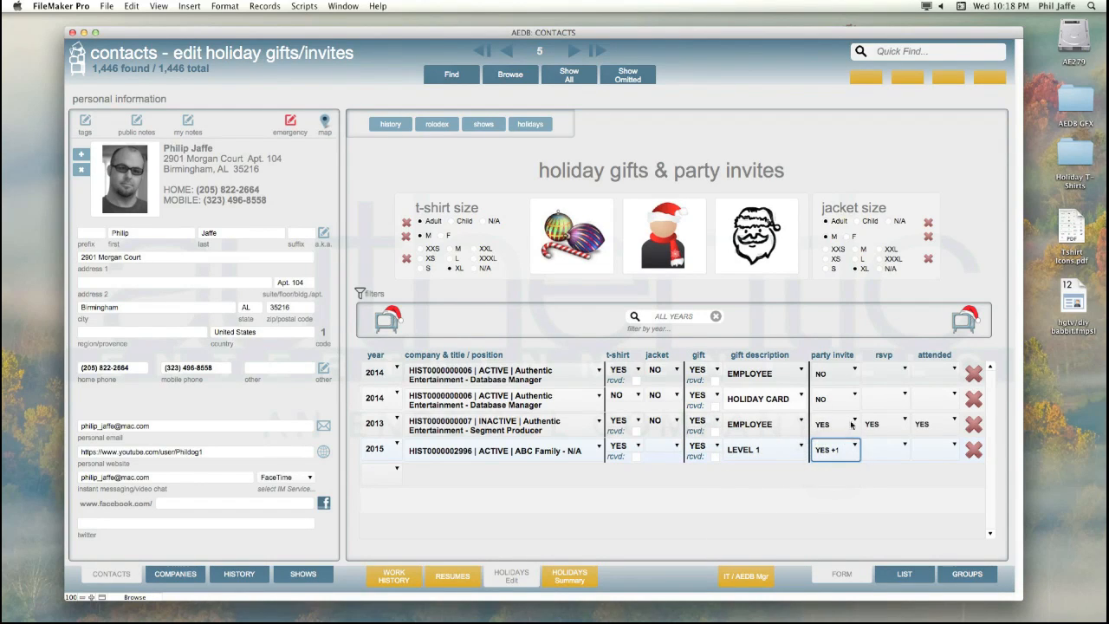
Return to the holidays summary and find the contact's records again by last name.
{"action": "left_click", "coordinate": [555, 579]}
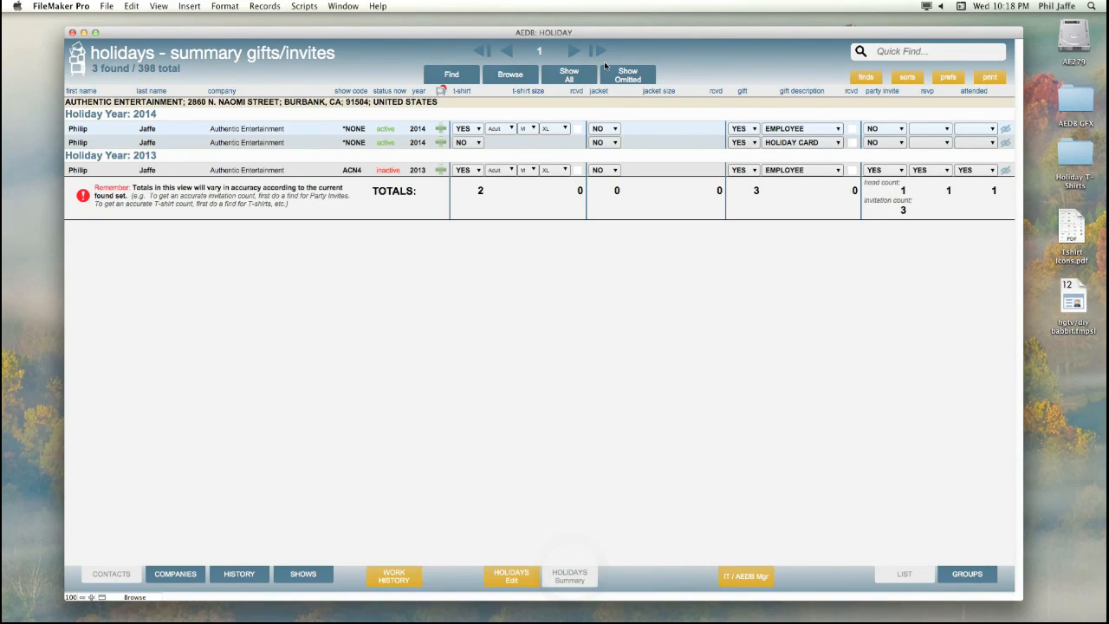
{"action": "left_click", "coordinate": [451, 74]}
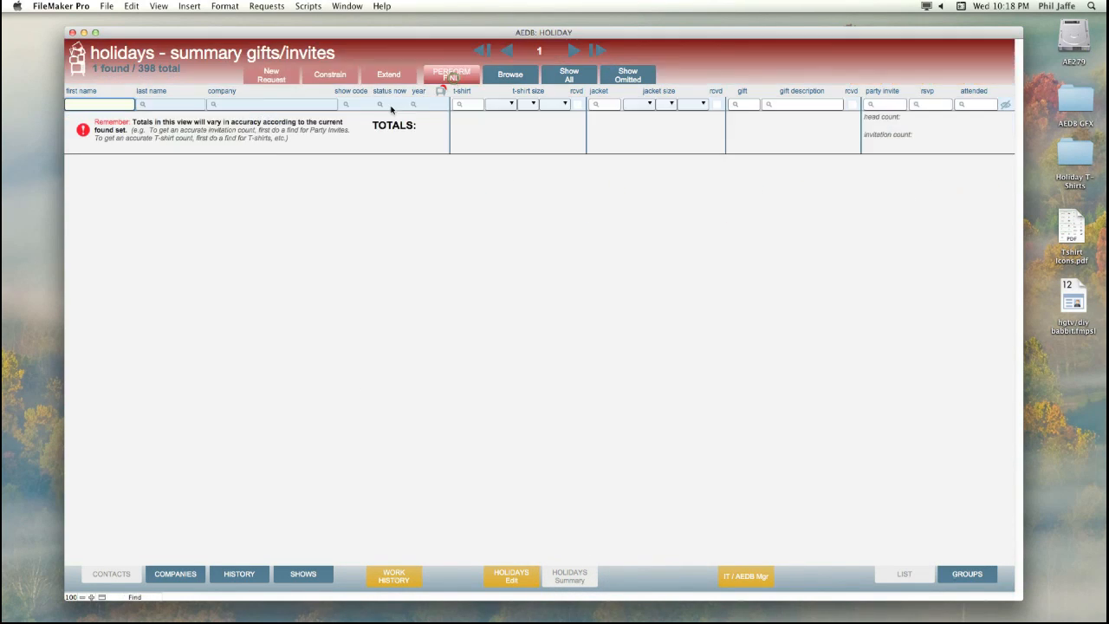
{"action": "left_click", "coordinate": [177, 104]}
{"action": "type", "text": "jaffe"}
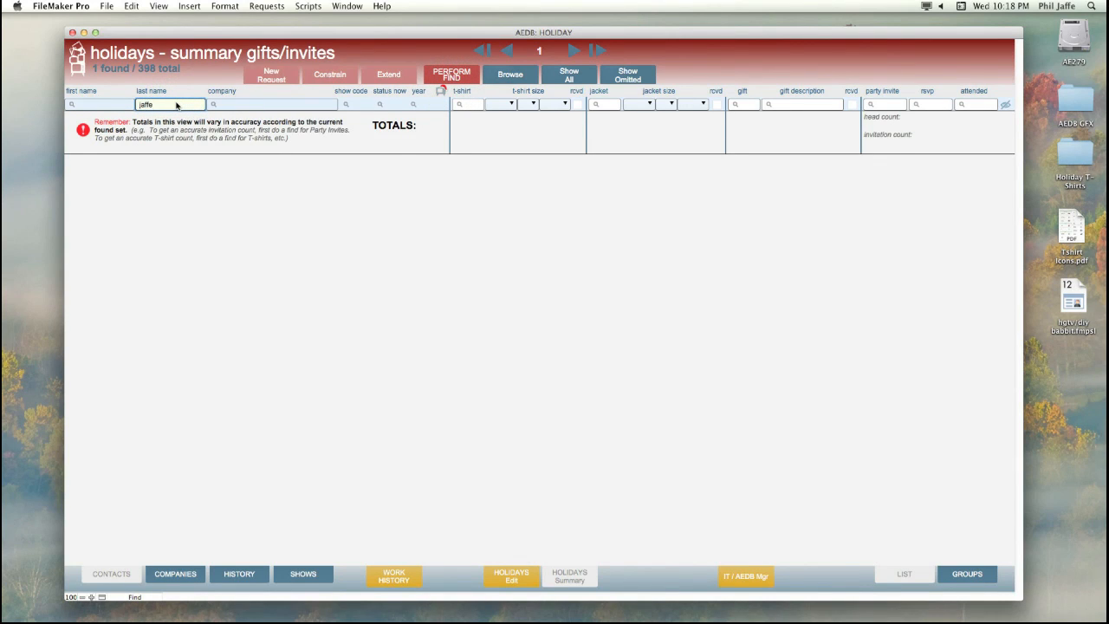
{"action": "key", "text": "Return"}
Compare the contact's records sorted by year, company, contact and by company, year, contact, finishing in the year-first order.
{"action": "left_click", "coordinate": [908, 76]}
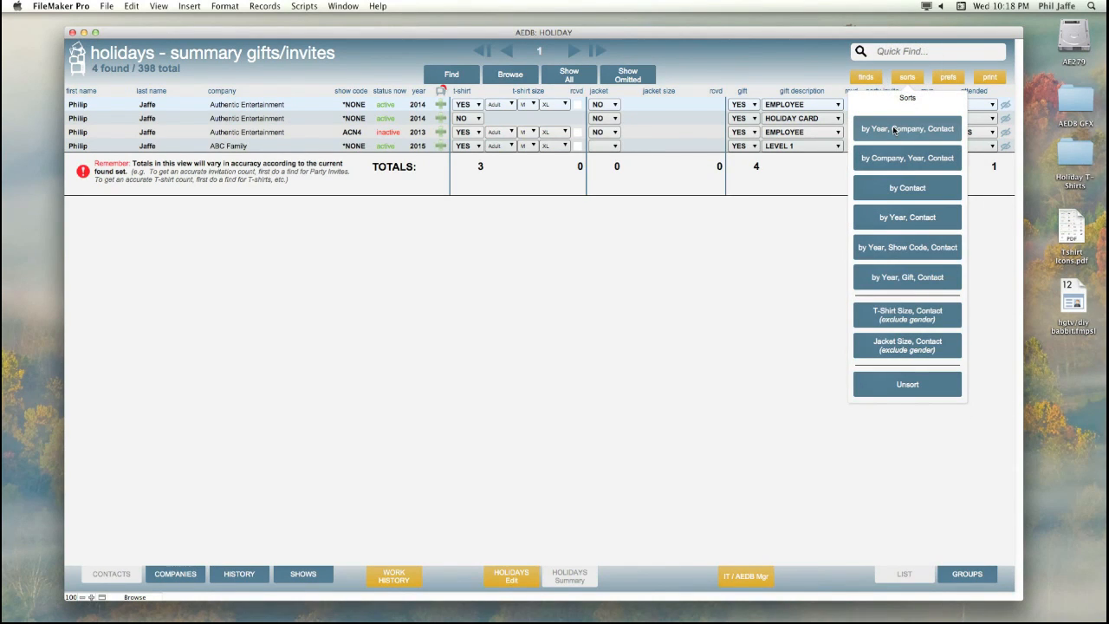
{"action": "left_click", "coordinate": [894, 129]}
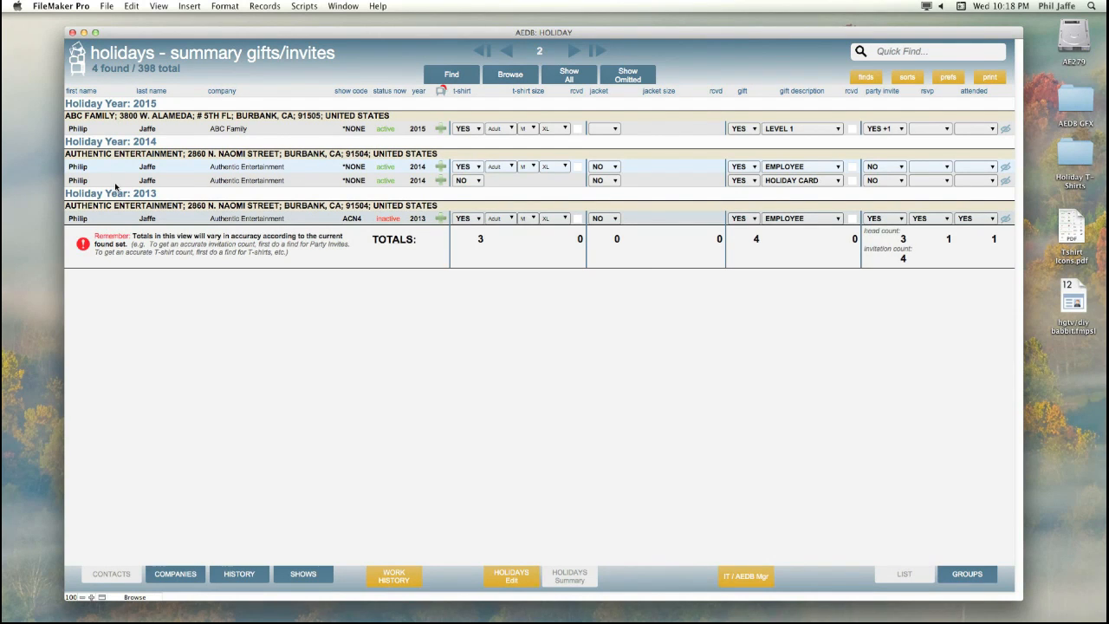
{"action": "left_click", "coordinate": [907, 76]}
{"action": "left_click", "coordinate": [898, 154]}
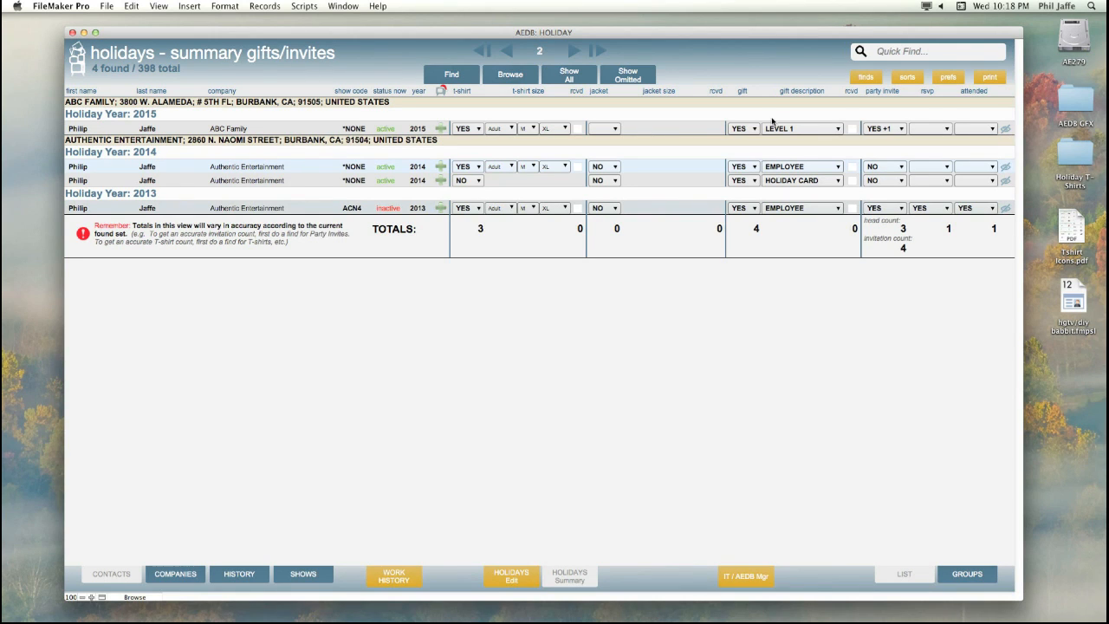
{"action": "left_click", "coordinate": [907, 76]}
{"action": "left_click", "coordinate": [901, 128]}
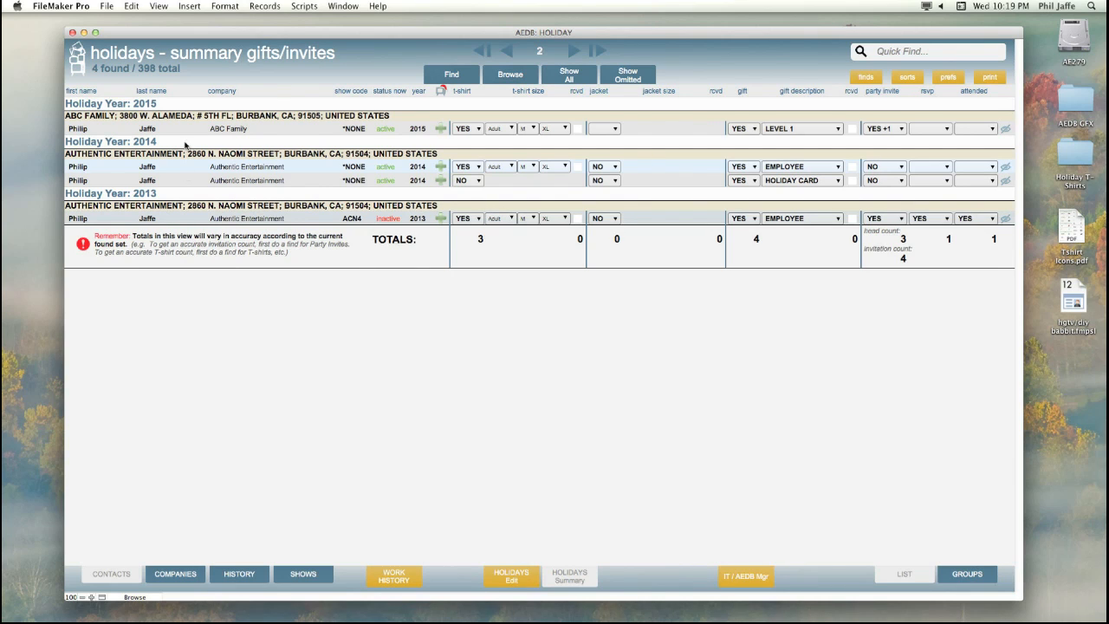
Open the contact's gift and invite history from the first 2014 Authentic Entertainment record and filter it to 2014.
{"action": "left_click", "coordinate": [441, 166]}
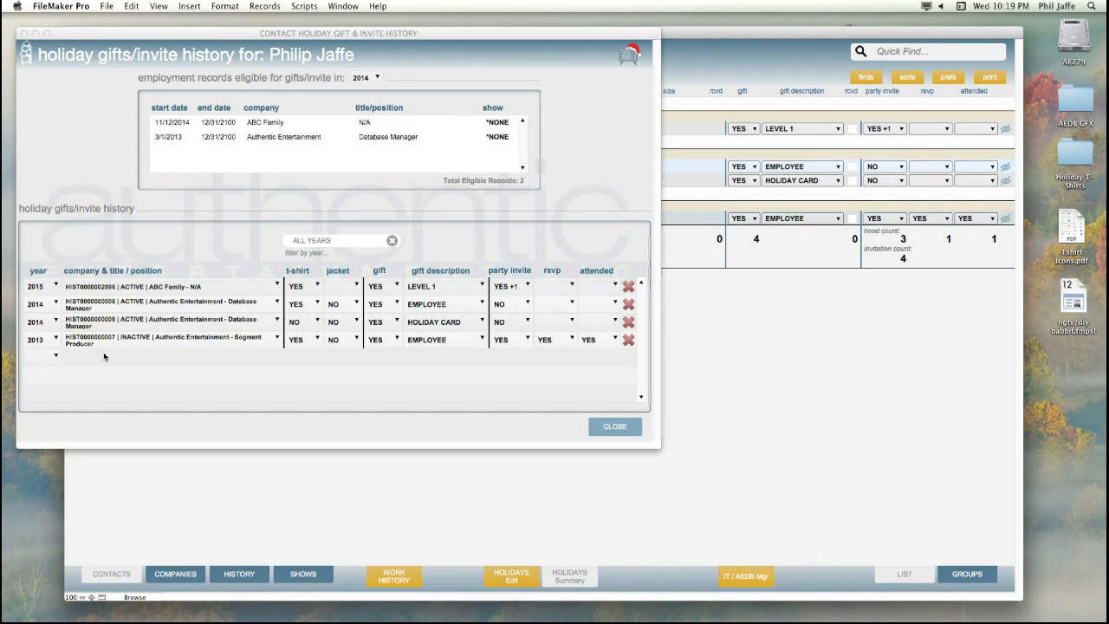
{"action": "left_click", "coordinate": [368, 243]}
{"action": "left_click", "coordinate": [367, 241]}
{"action": "left_click", "coordinate": [345, 253]}
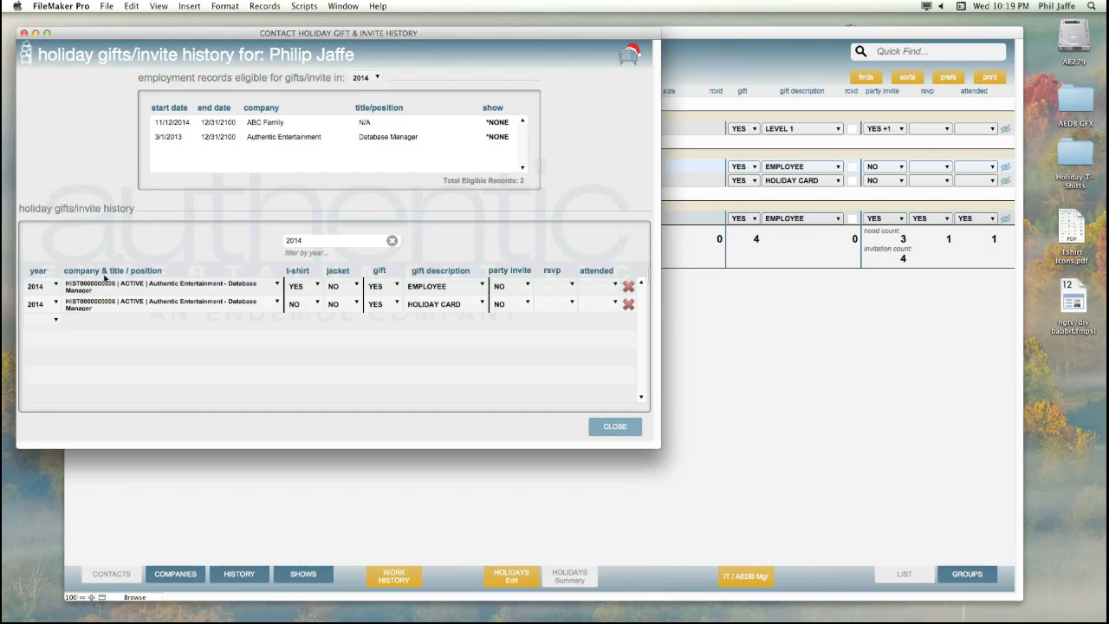
Add a 2014 holiday record for the active ABC Family position with party invite YES +1, and close the history window.
{"action": "left_click", "coordinate": [43, 319]}
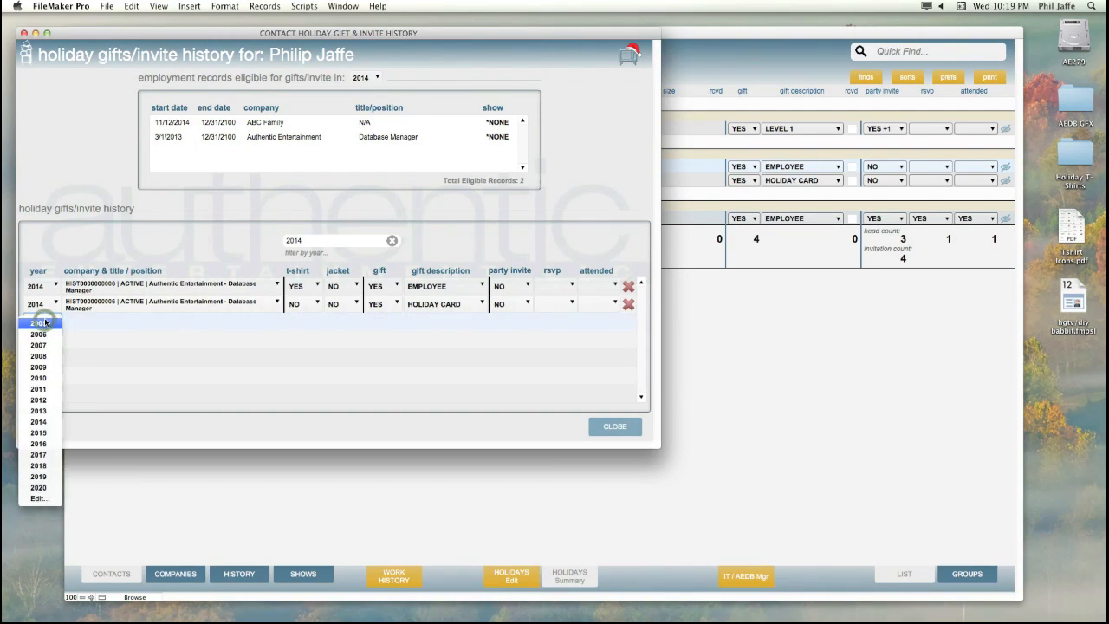
{"action": "left_click", "coordinate": [38, 421]}
{"action": "left_click", "coordinate": [148, 323]}
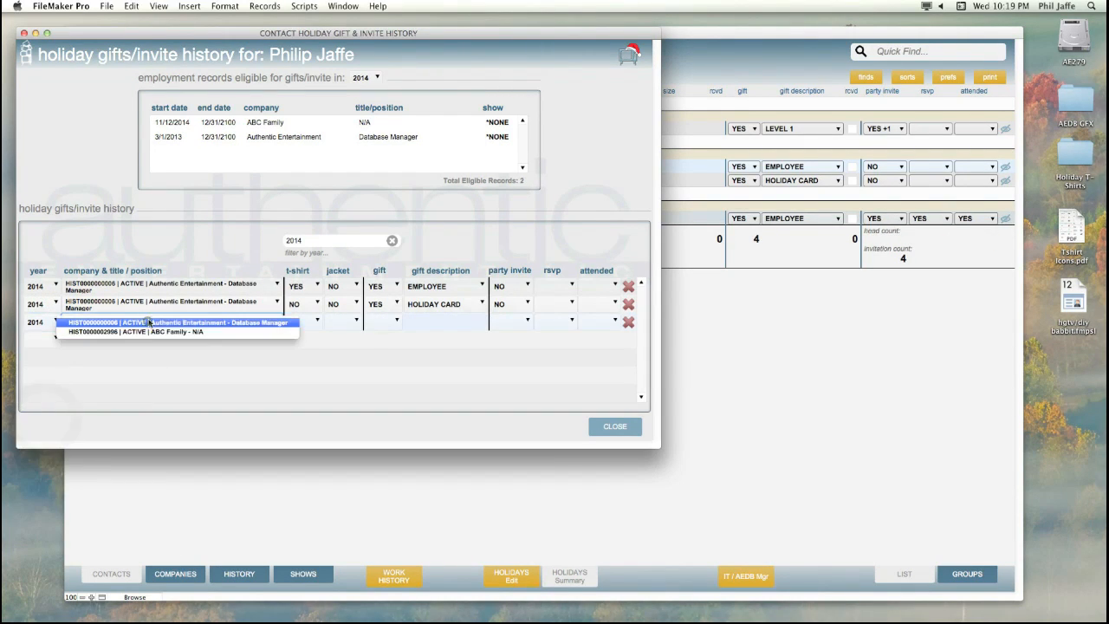
{"action": "left_click", "coordinate": [148, 331]}
{"action": "left_click", "coordinate": [505, 320]}
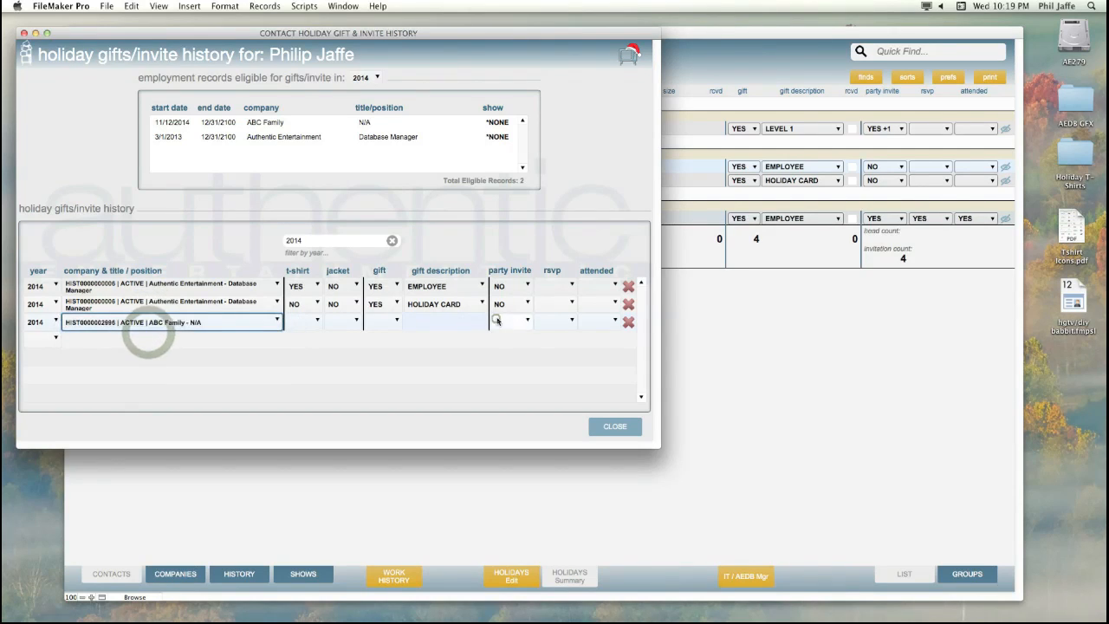
{"action": "left_click", "coordinate": [504, 346]}
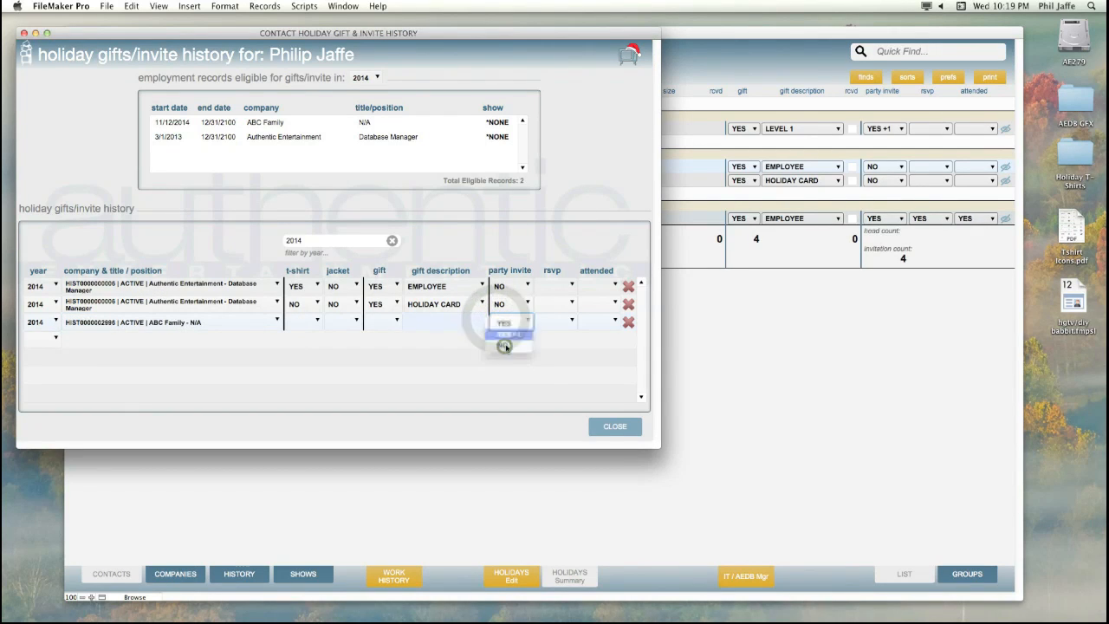
{"action": "left_click", "coordinate": [614, 426]}
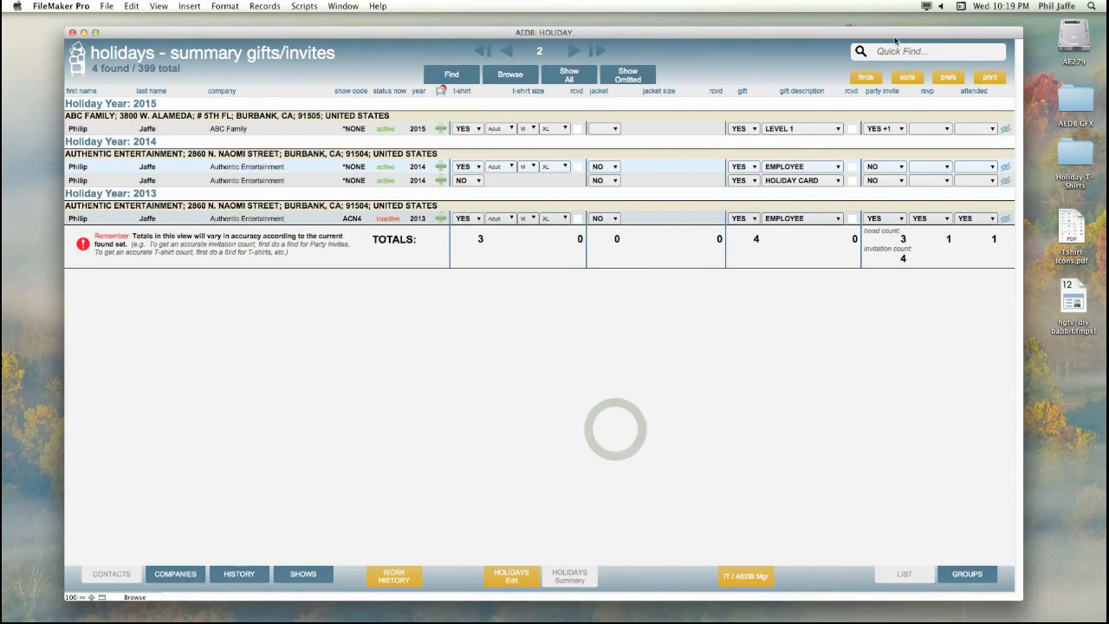
Repeat the last-name find in the holidays summary and sort the records by company, year and contact.
{"action": "left_click", "coordinate": [452, 74]}
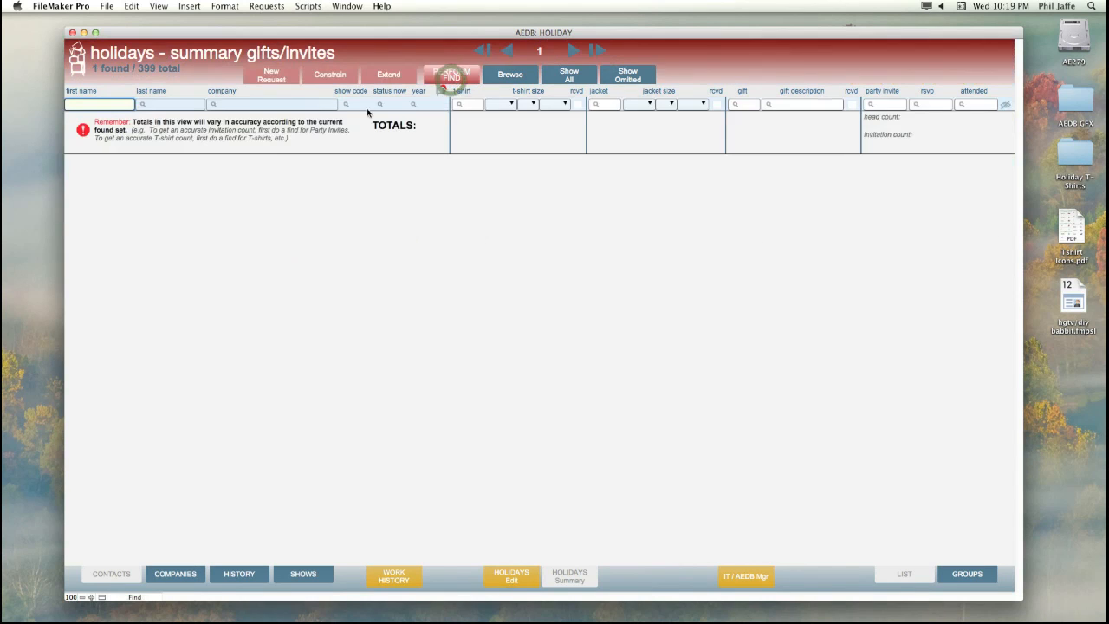
{"action": "left_click", "coordinate": [174, 108]}
{"action": "type", "text": "jaffe"}
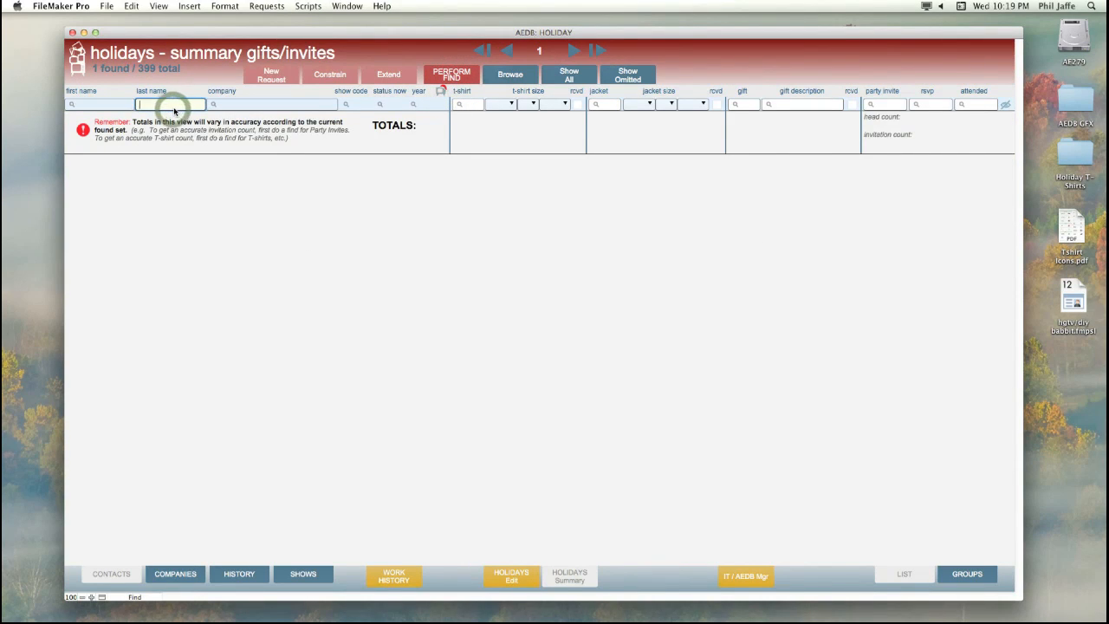
{"action": "key", "text": "Return"}
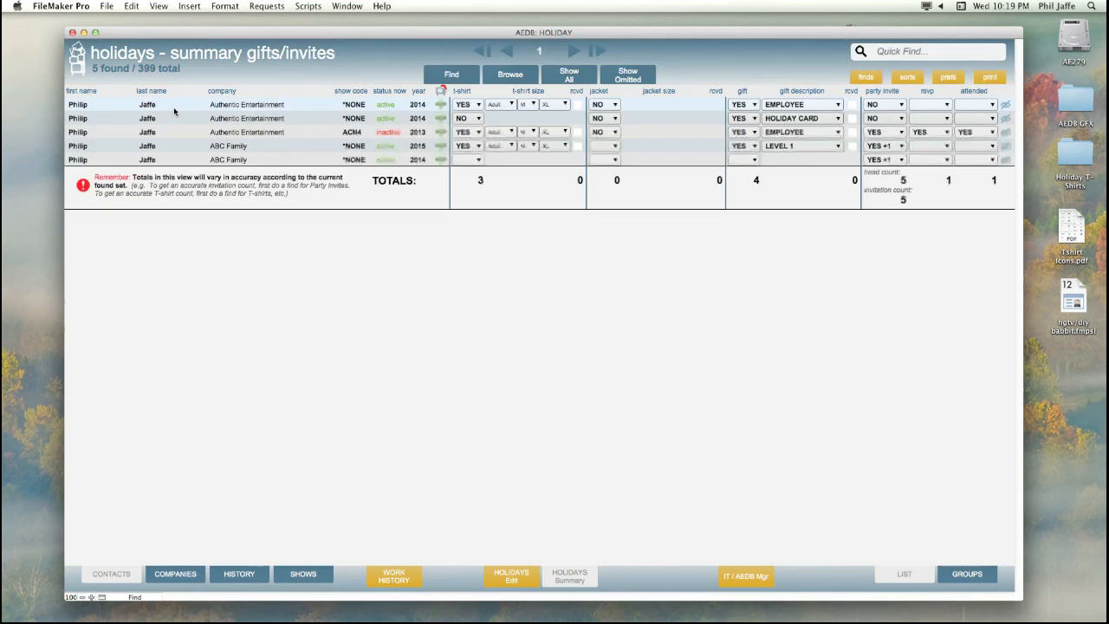
{"action": "left_click", "coordinate": [905, 78]}
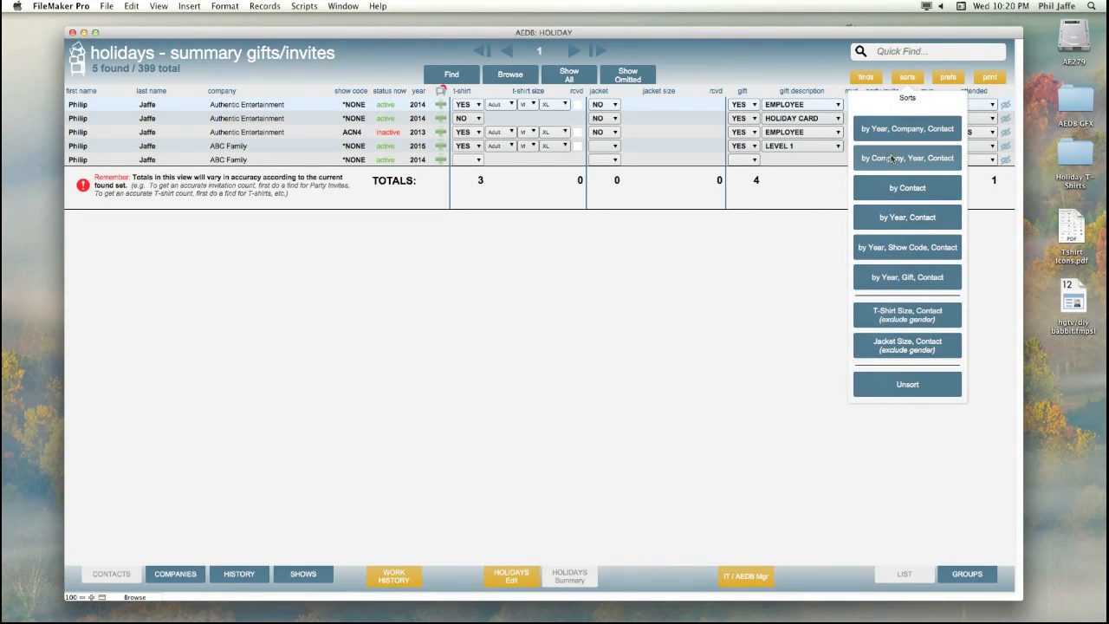
{"action": "left_click", "coordinate": [892, 159]}
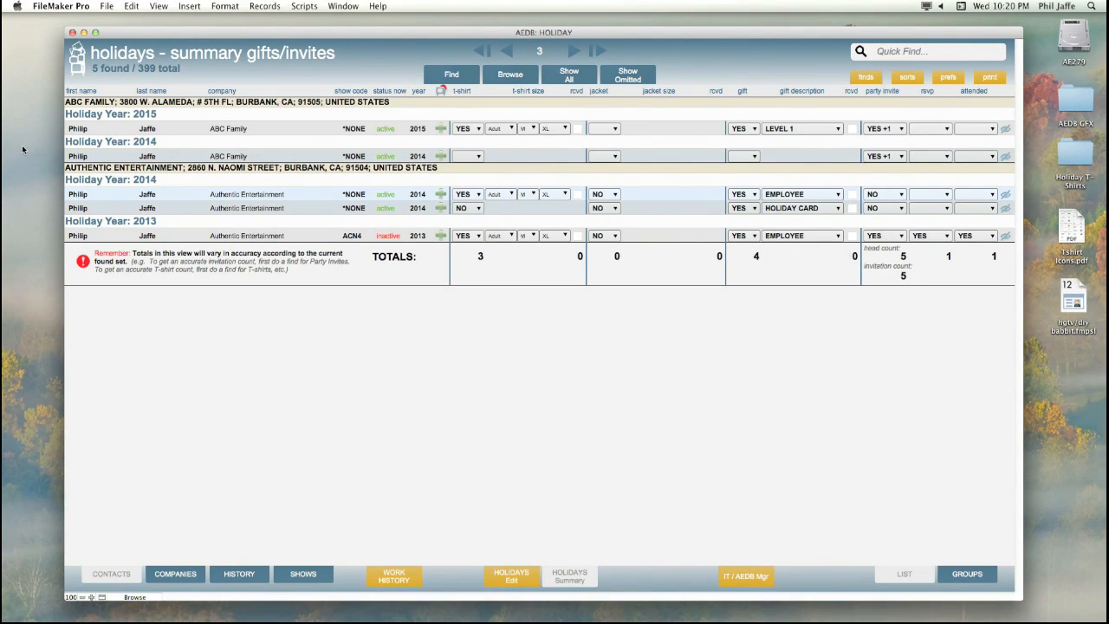
Sort the holiday records by year, company and contact, and find the records for the company ABC FAMILY.
{"action": "left_click", "coordinate": [907, 78]}
{"action": "left_click", "coordinate": [904, 129]}
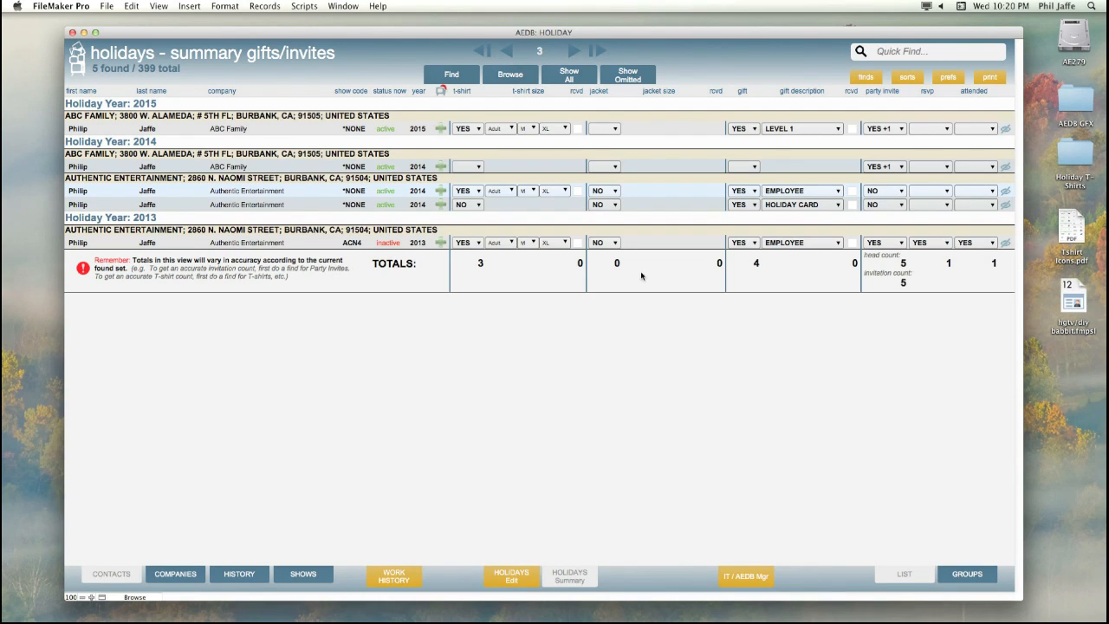
{"action": "left_click", "coordinate": [436, 76]}
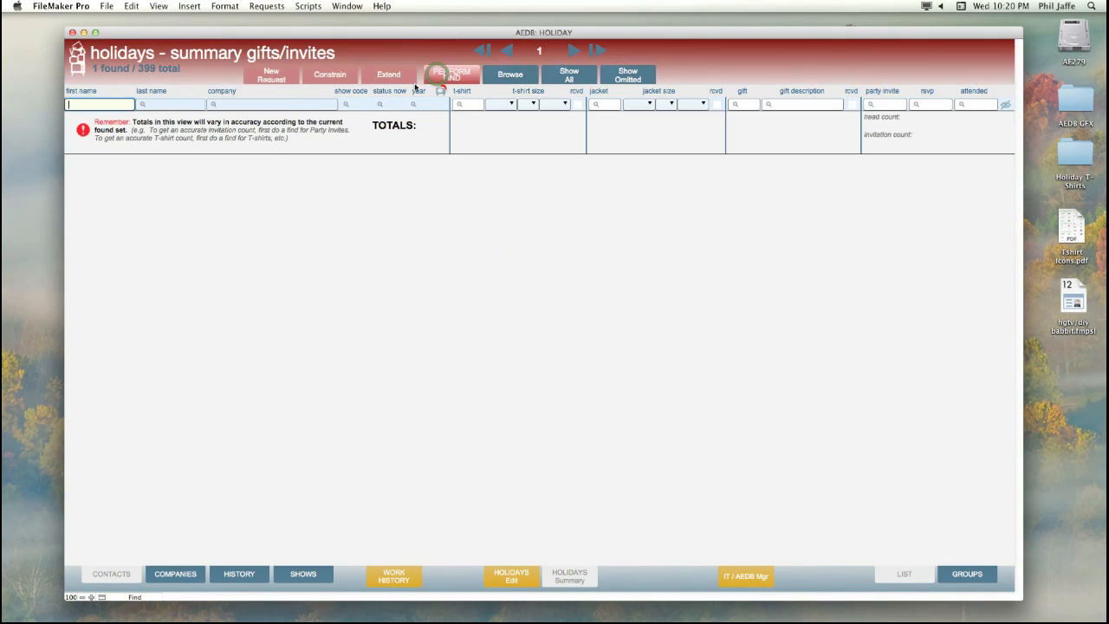
{"action": "left_click", "coordinate": [266, 104]}
{"action": "type", "text": "ABC FAMILY"}
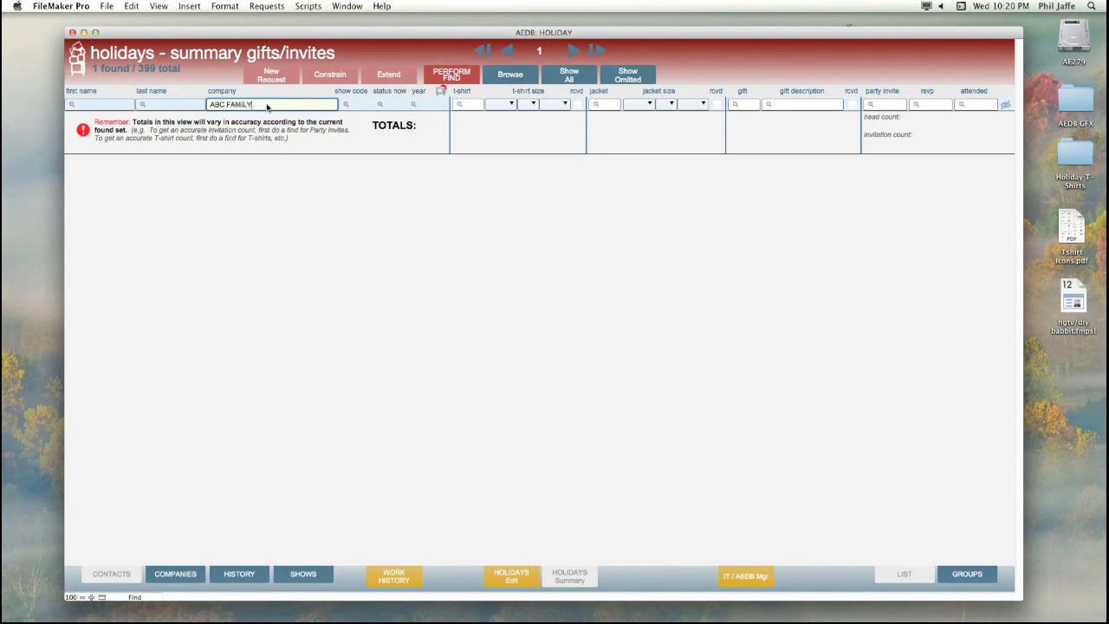
{"action": "key", "text": "Return"}
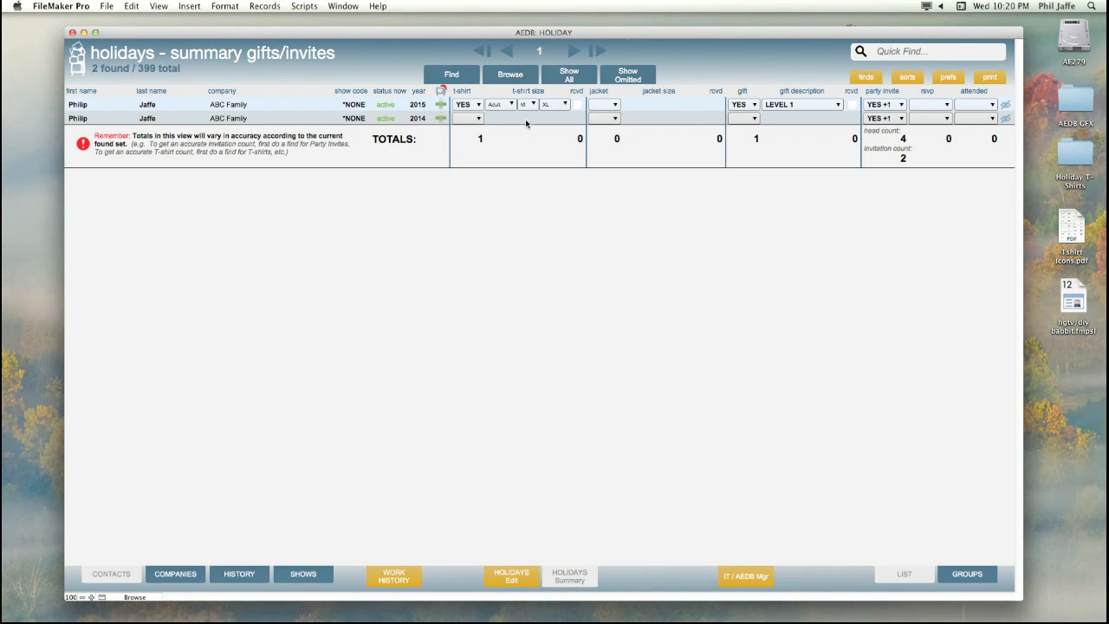
Find the holiday records for the company Authentic in the year 2014.
{"action": "left_click", "coordinate": [451, 73]}
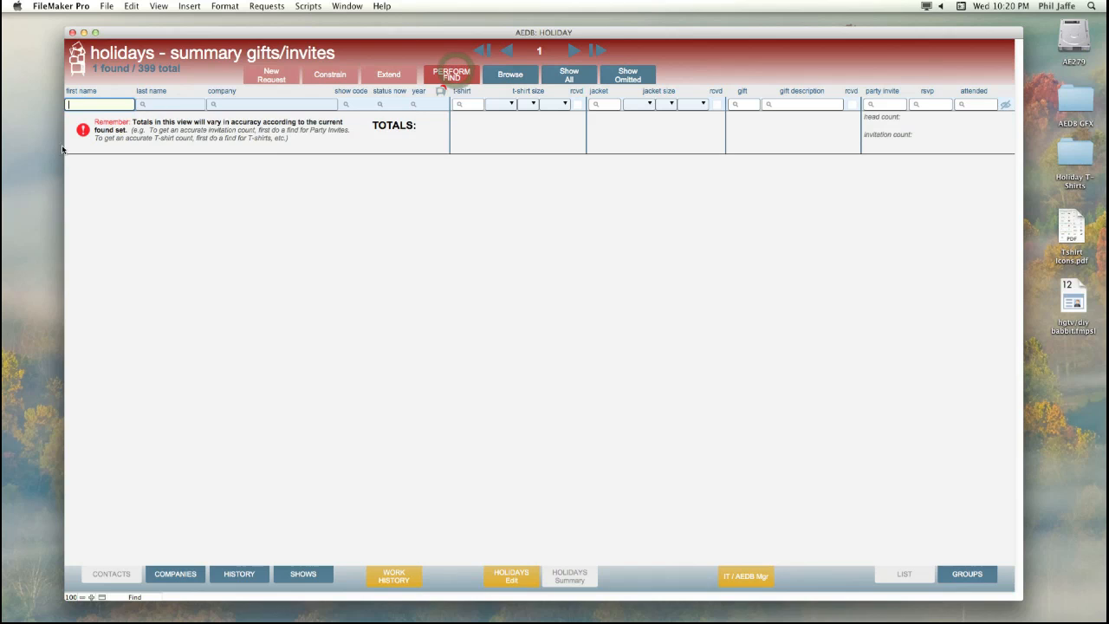
{"action": "left_click", "coordinate": [217, 106]}
{"action": "type", "text": "Ad"}
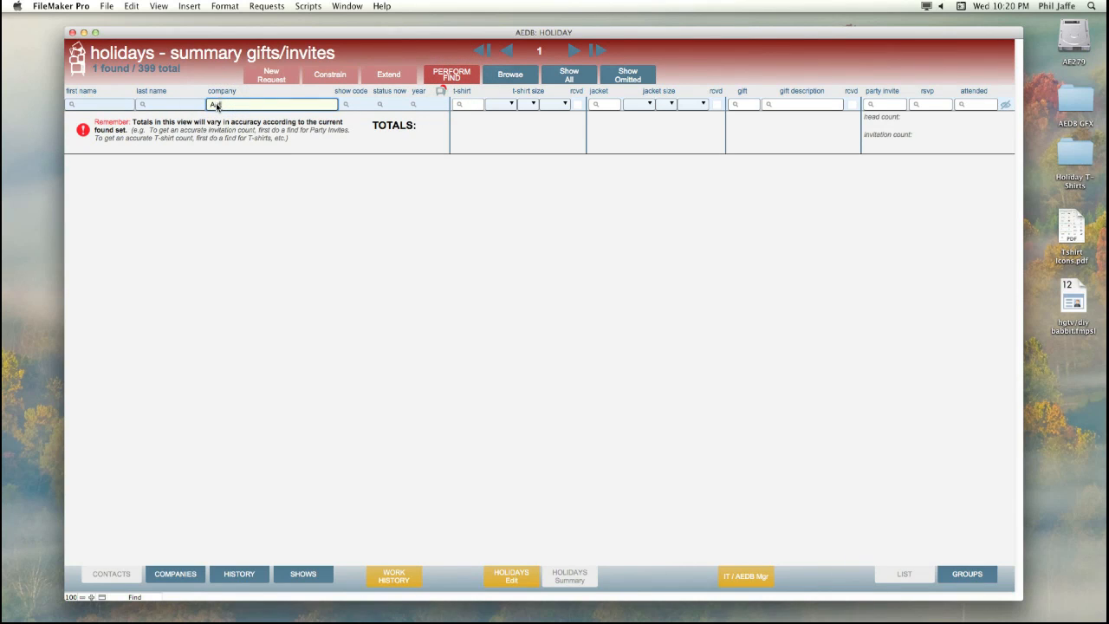
{"action": "type", "text": "thentic"}
{"action": "left_click", "coordinate": [418, 103]}
{"action": "type", "text": "201"}
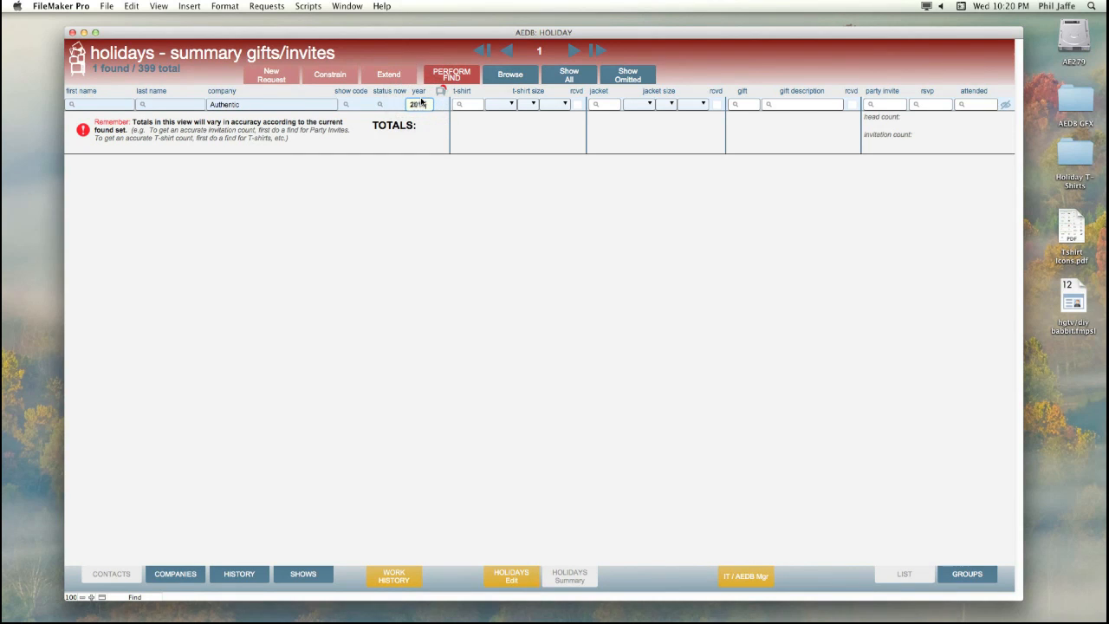
{"action": "key", "text": "Return"}
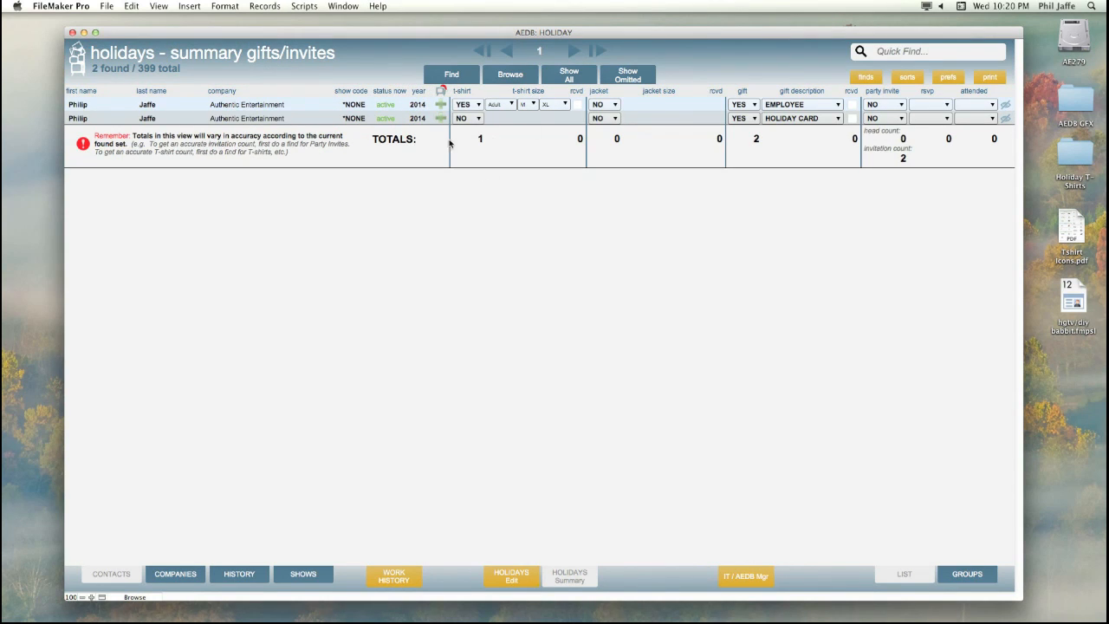
Switch the preset finds from All Companies to Authentic Only and run the Authentic Only 2014 find.
{"action": "left_click", "coordinate": [865, 77]}
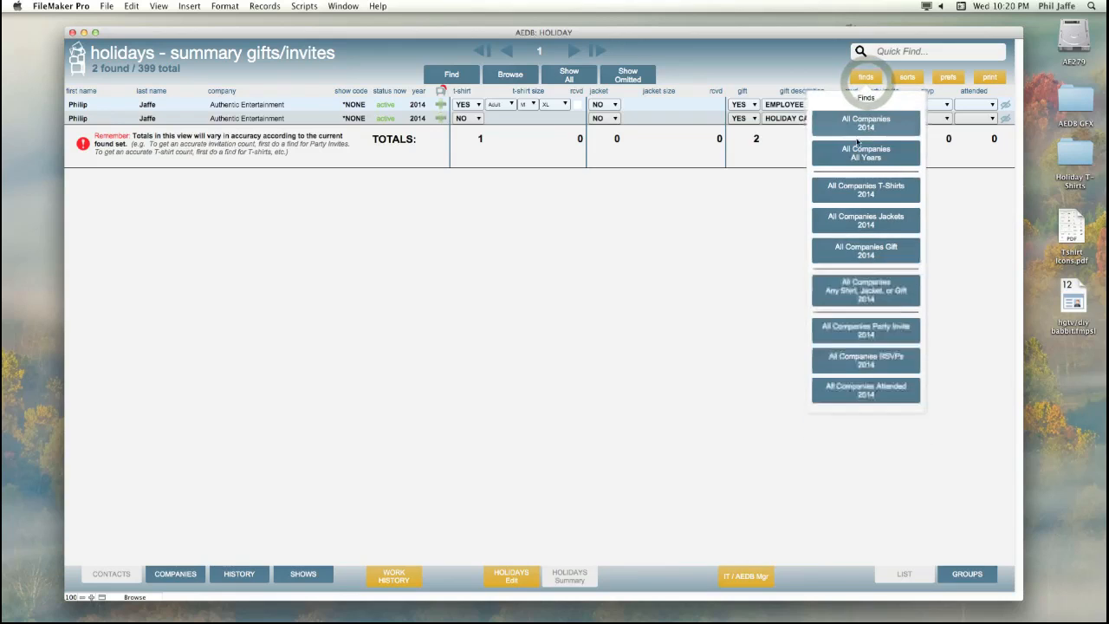
{"action": "left_click", "coordinate": [940, 78]}
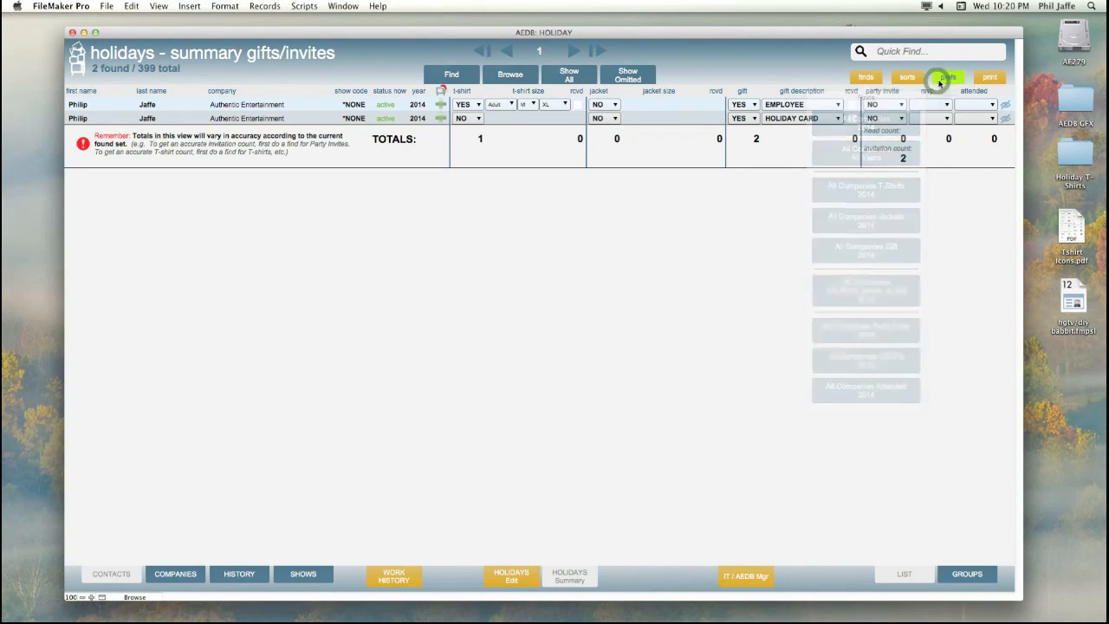
{"action": "left_click", "coordinate": [958, 173]}
{"action": "left_click", "coordinate": [941, 184]}
{"action": "left_click", "coordinate": [860, 75]}
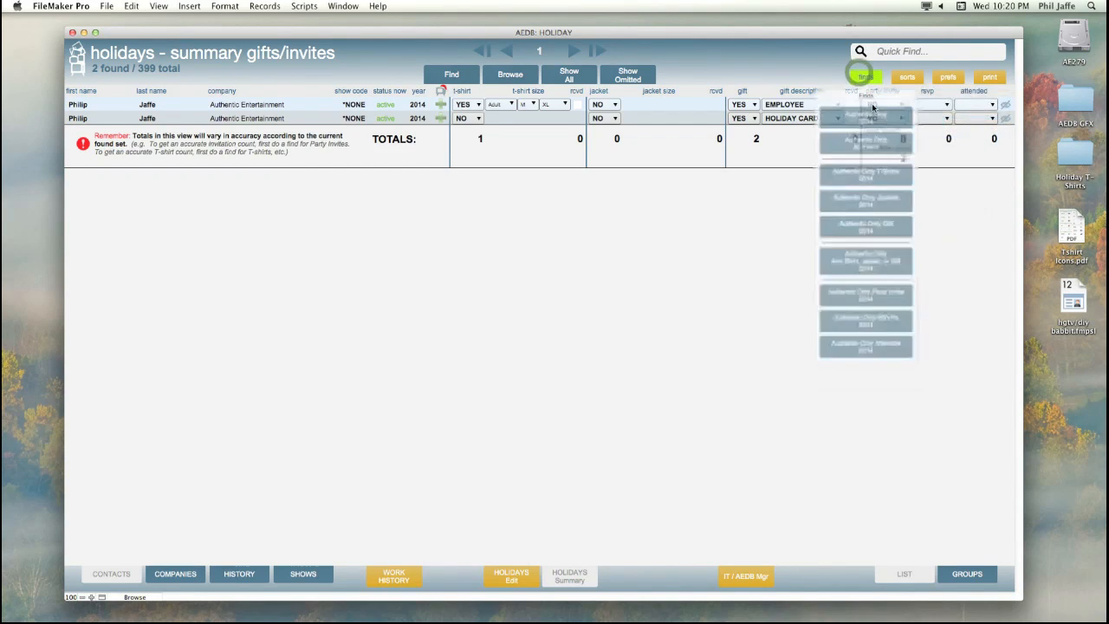
{"action": "left_click", "coordinate": [862, 124]}
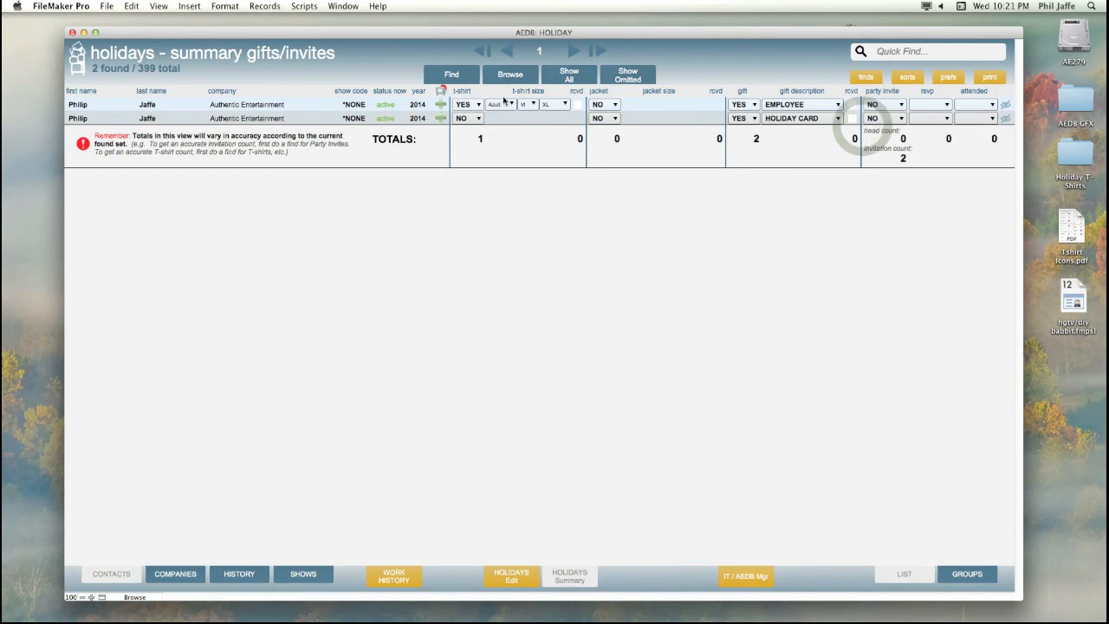
Show all holiday records and open the companies in form view.
{"action": "left_click", "coordinate": [568, 74]}
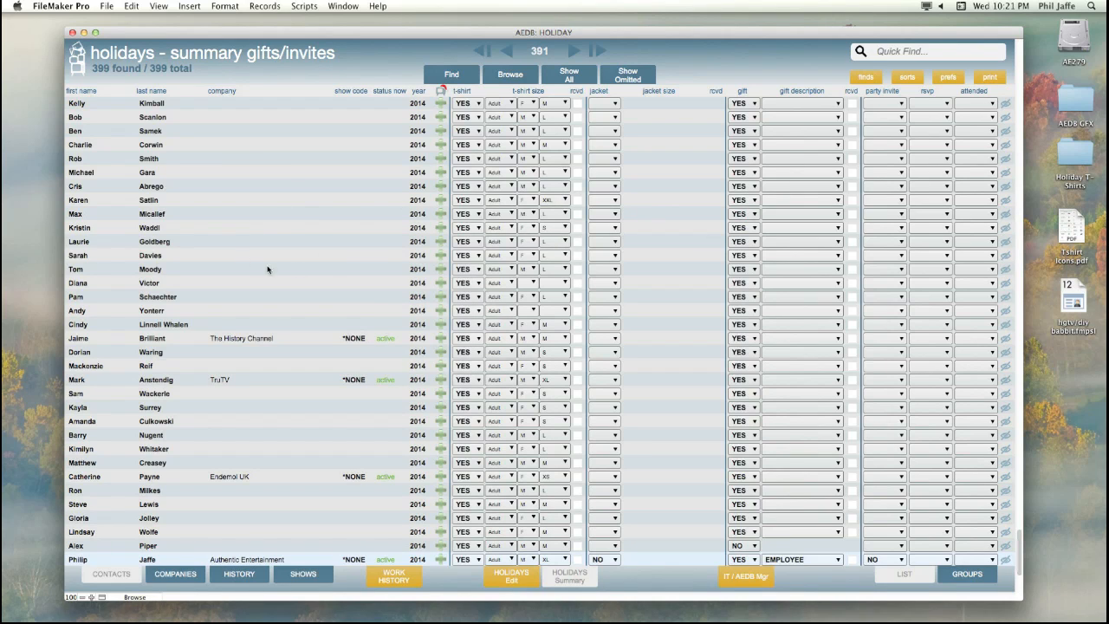
{"action": "left_click", "coordinate": [184, 575]}
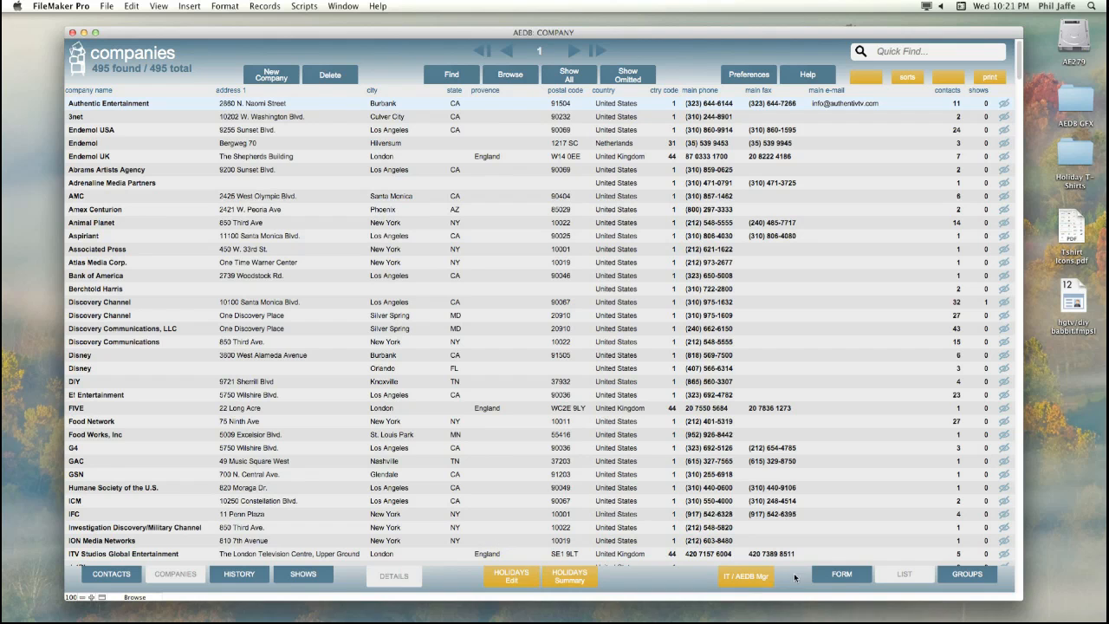
{"action": "left_click", "coordinate": [828, 573]}
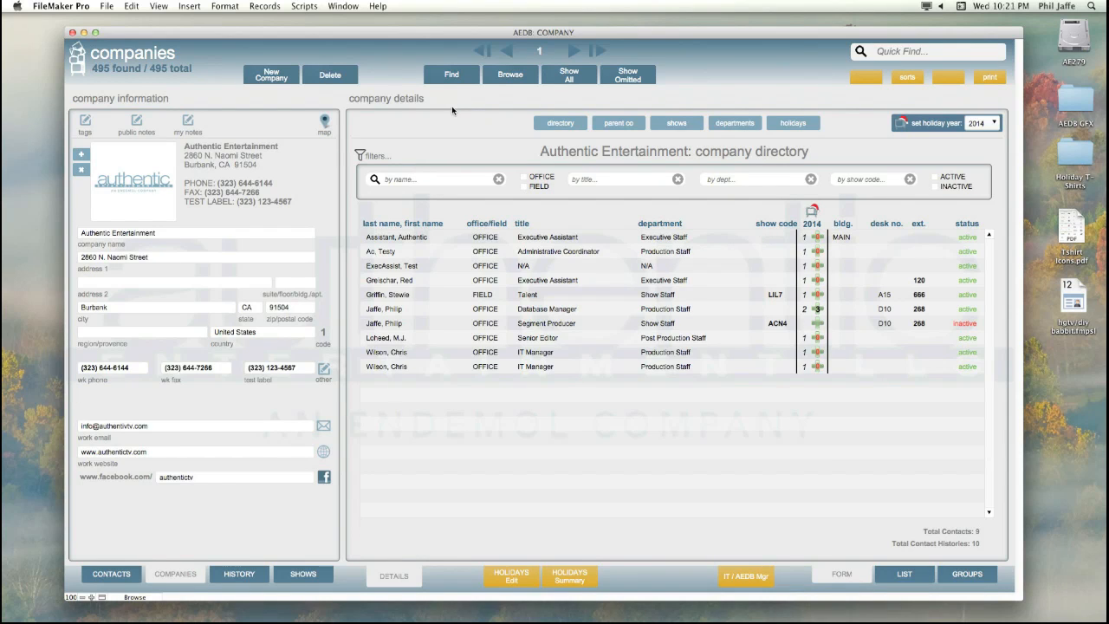
{"action": "left_click", "coordinate": [452, 77]}
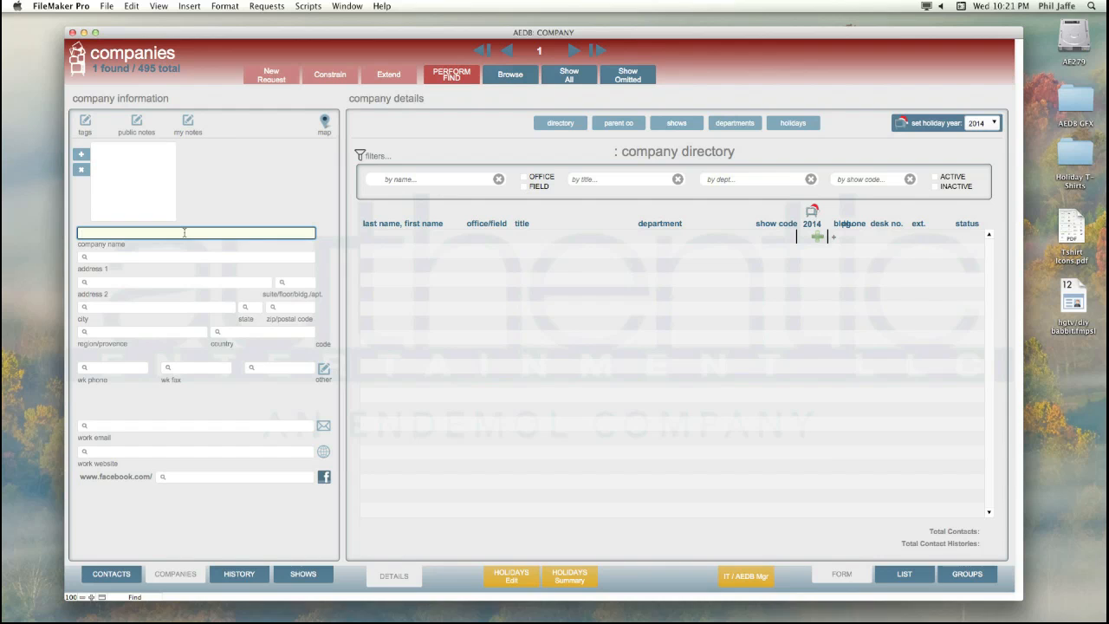
{"action": "type", "text": "Endmol"}
{"action": "key", "text": "Return"}
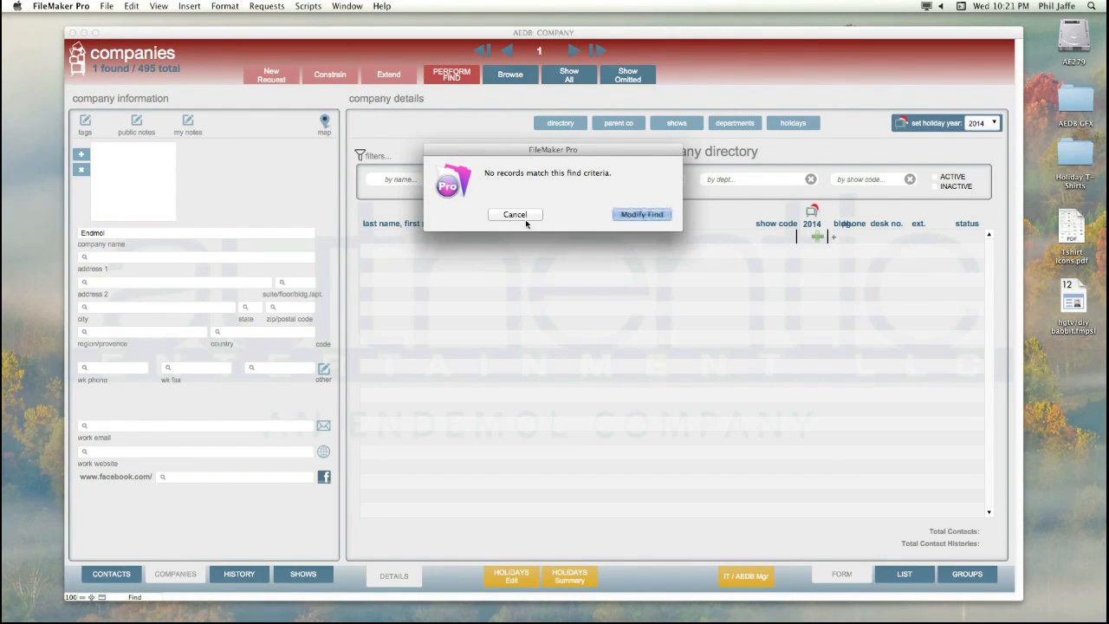
{"action": "left_click", "coordinate": [516, 215]}
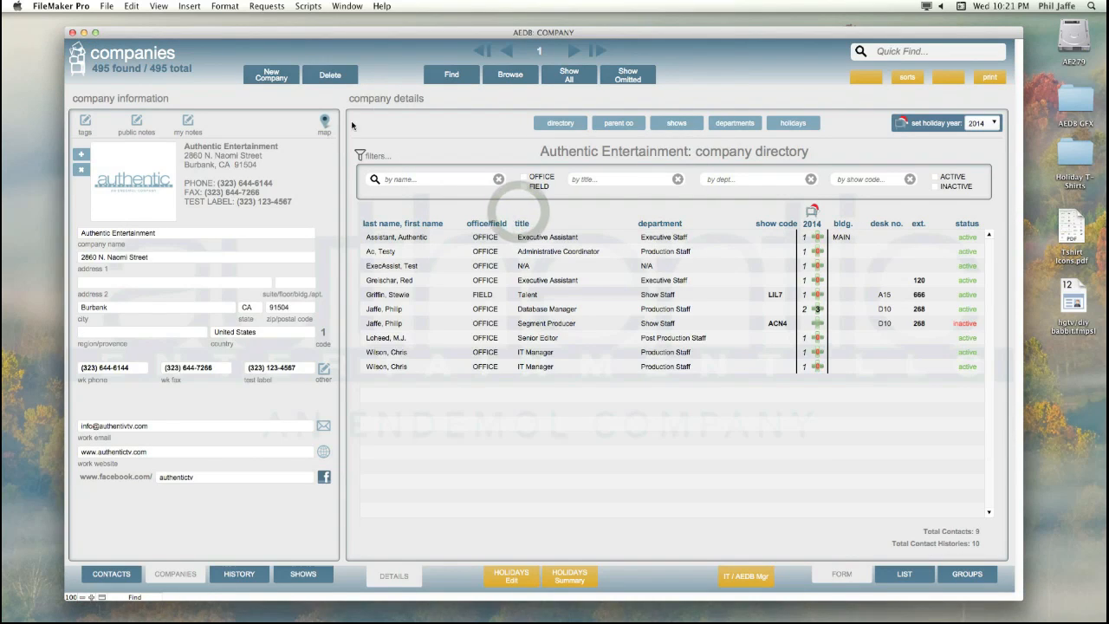
Find the companies named Endemol and show the found set in list view.
{"action": "left_click", "coordinate": [449, 77]}
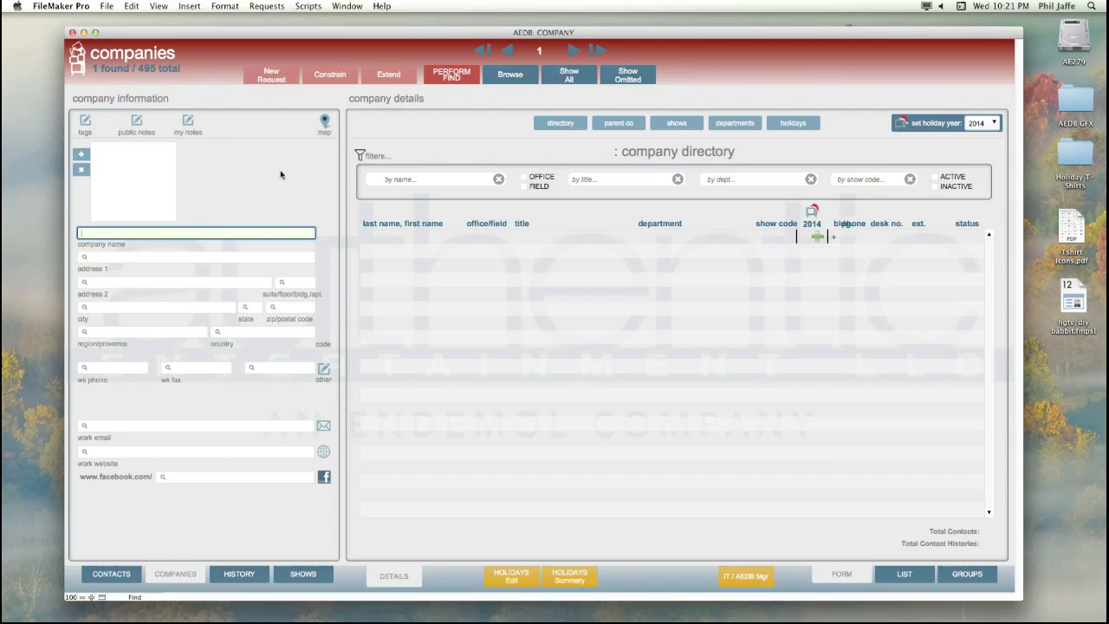
{"action": "type", "text": "Endemol"}
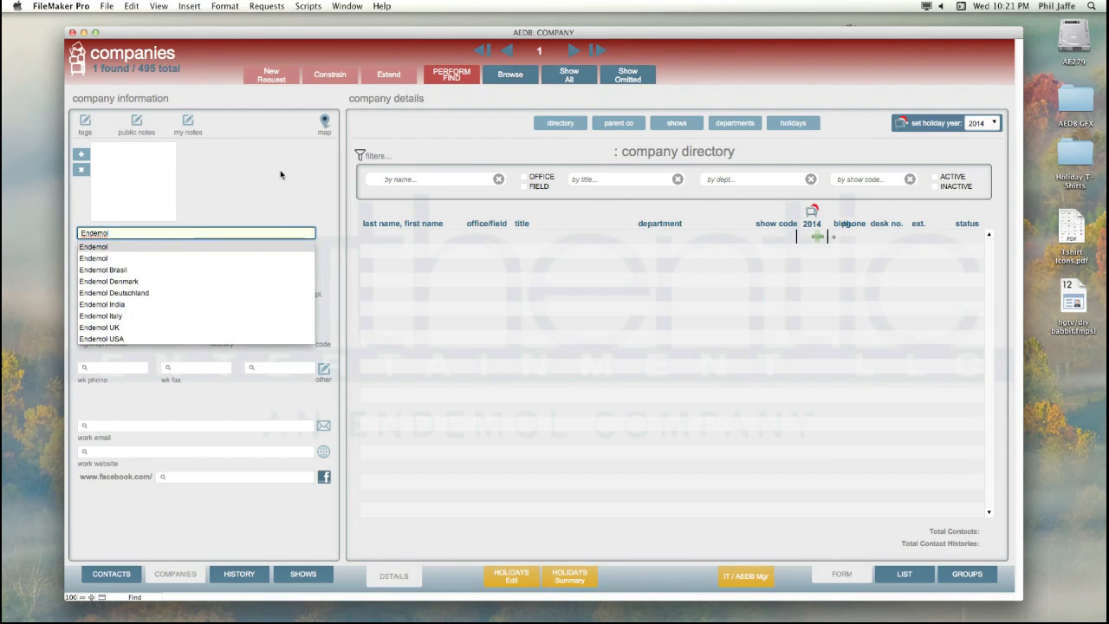
{"action": "key", "text": "Return"}
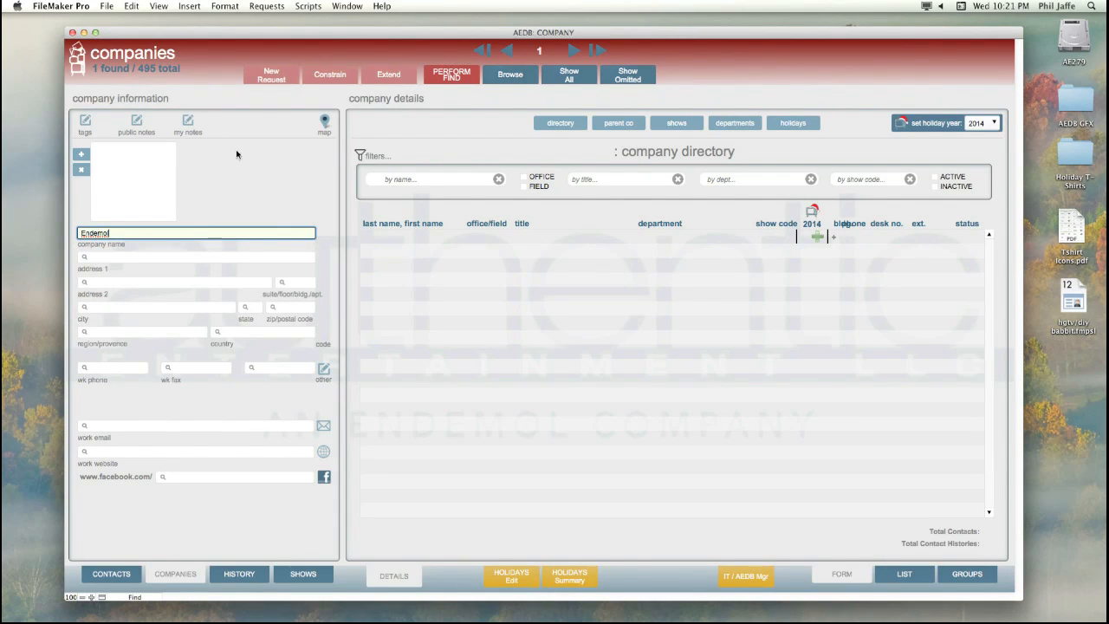
{"action": "left_click", "coordinate": [453, 80]}
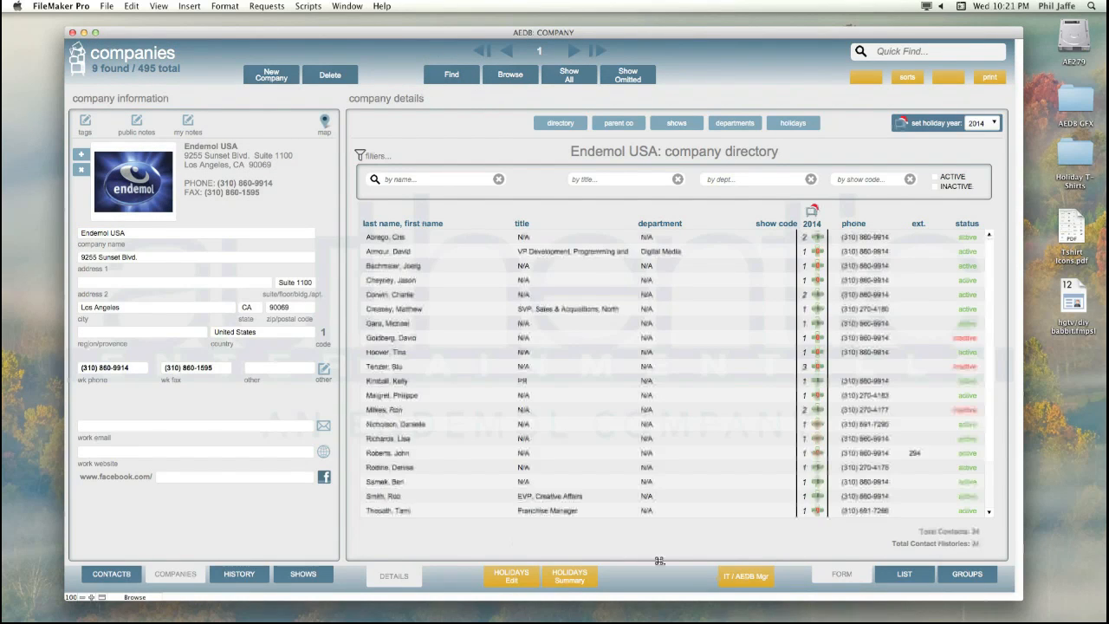
{"action": "left_click", "coordinate": [907, 574]}
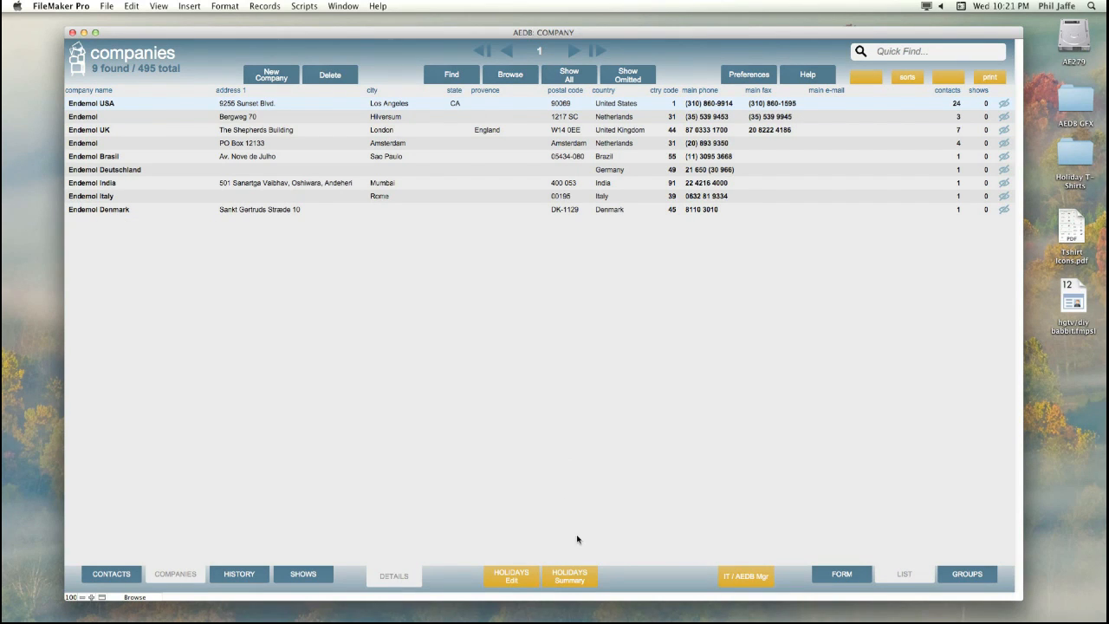
Find the holiday summary records for the company endemol.
{"action": "left_click", "coordinate": [569, 576]}
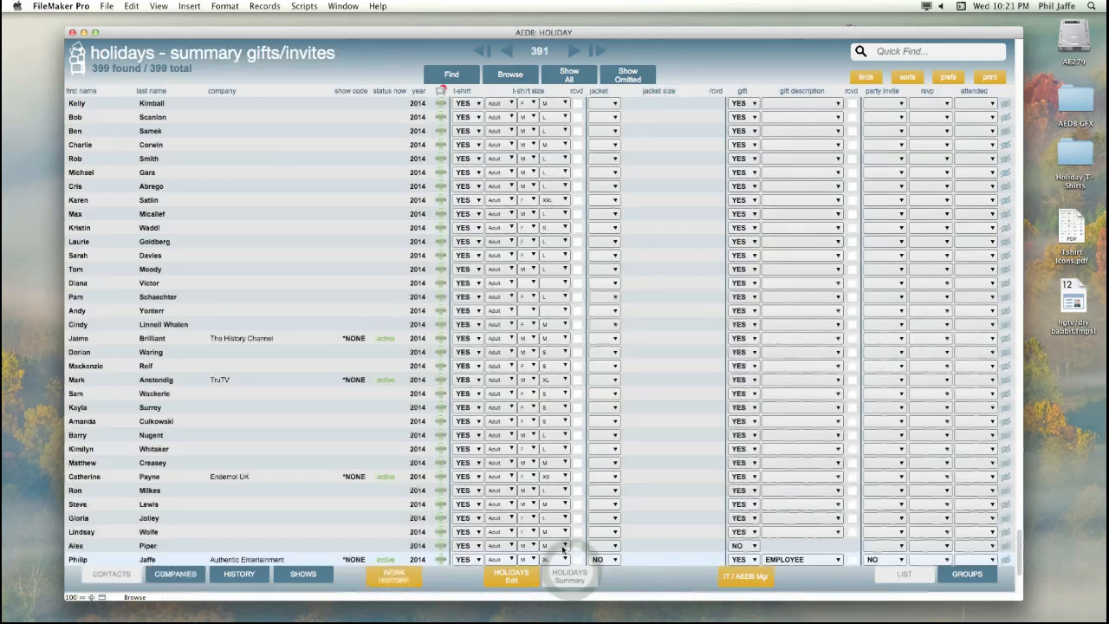
{"action": "left_click", "coordinate": [451, 75]}
{"action": "left_click", "coordinate": [218, 104]}
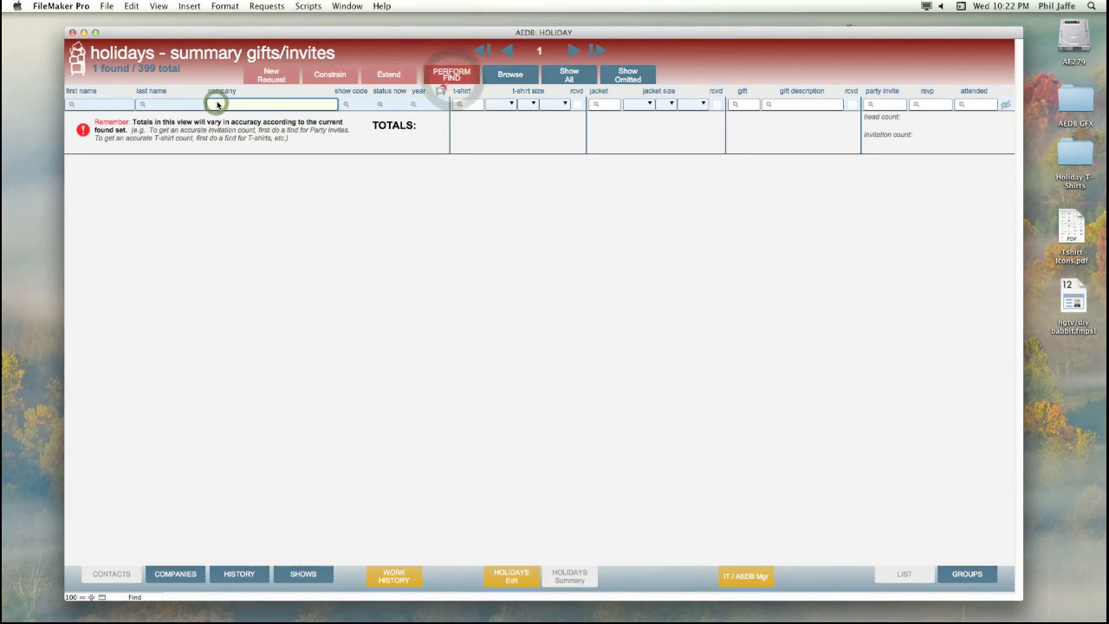
{"action": "type", "text": "ellenol"}
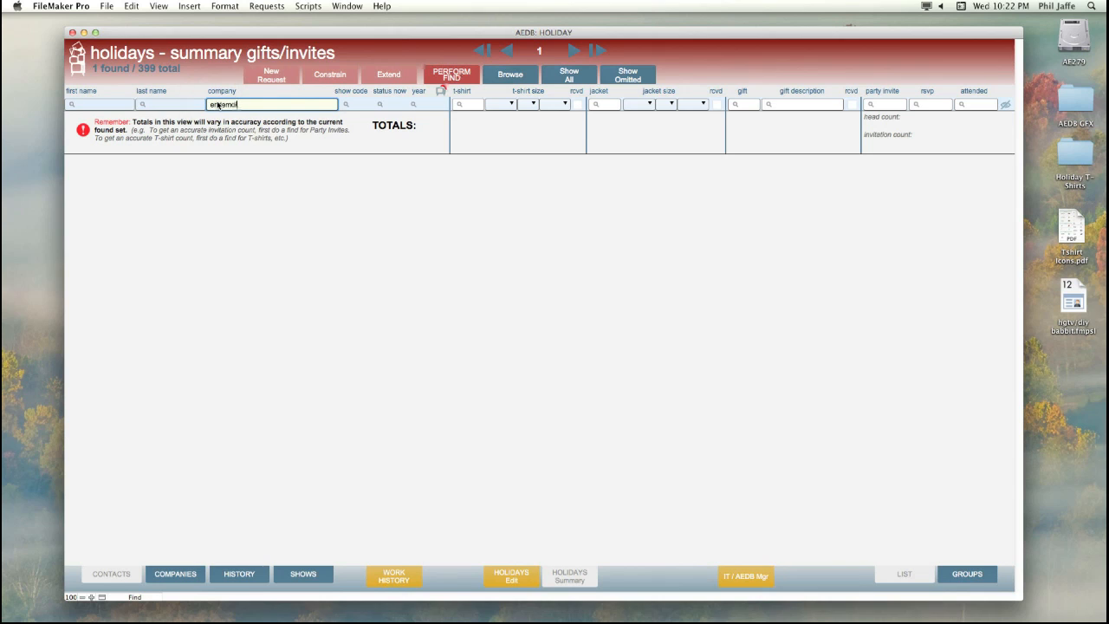
{"action": "key", "text": "Return"}
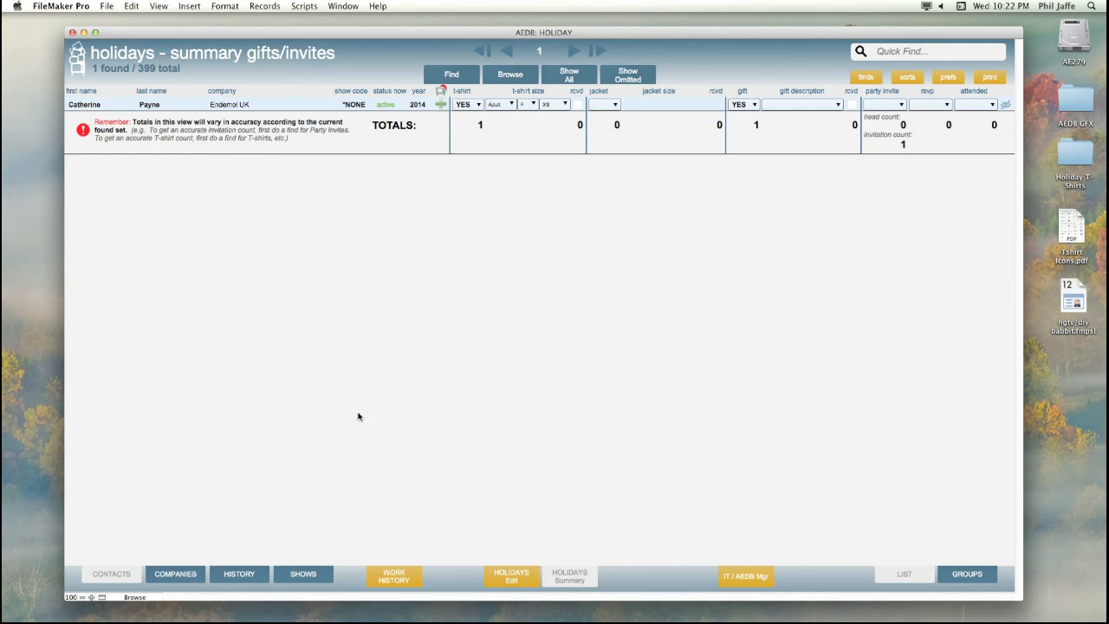
Return to the found Endemol companies in form view and go back to the Endemol USA record.
{"action": "left_click", "coordinate": [176, 576]}
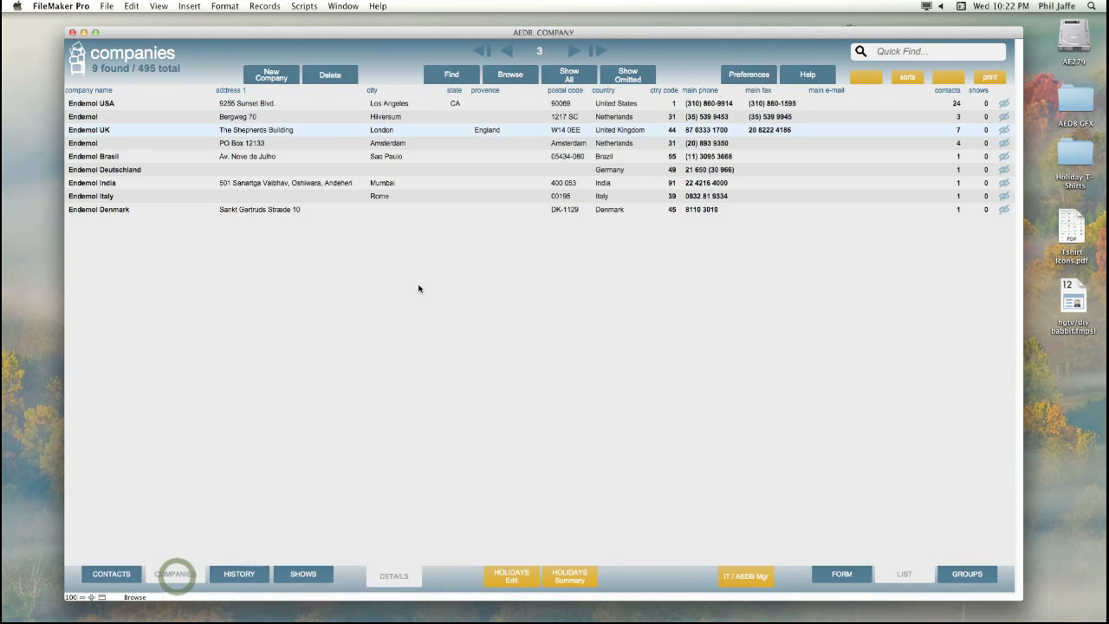
{"action": "left_click", "coordinate": [841, 574]}
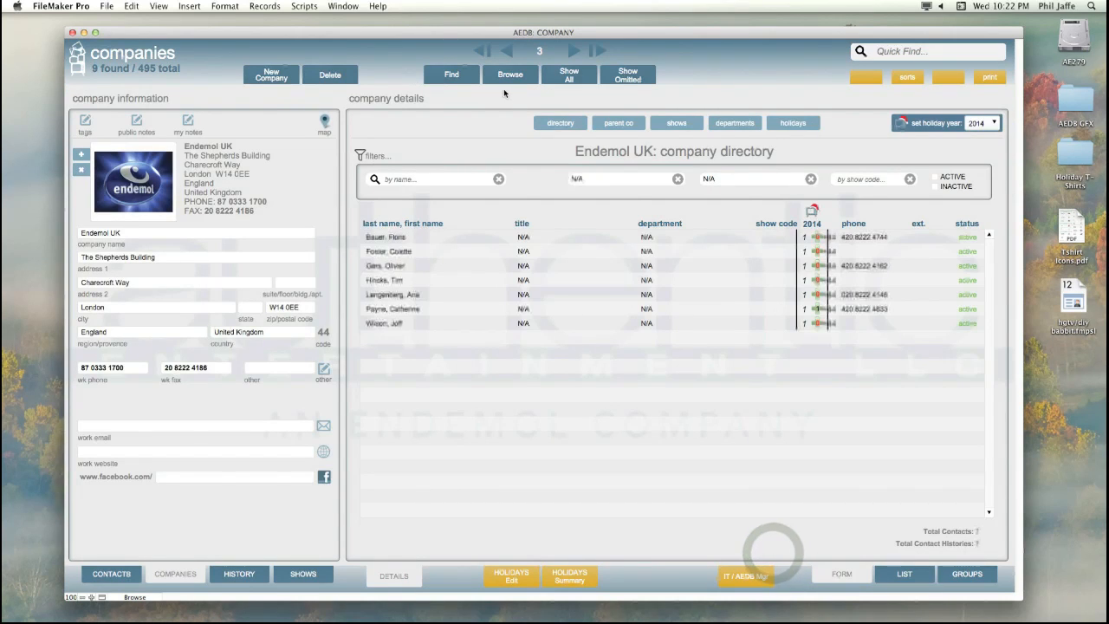
{"action": "left_click", "coordinate": [507, 54]}
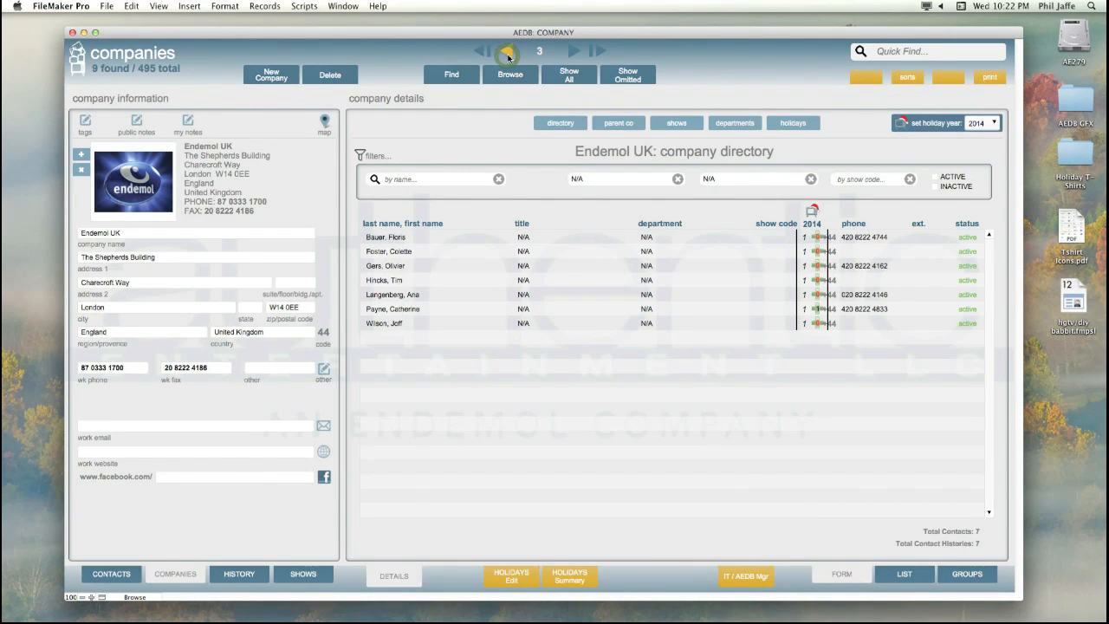
{"action": "left_click", "coordinate": [507, 55]}
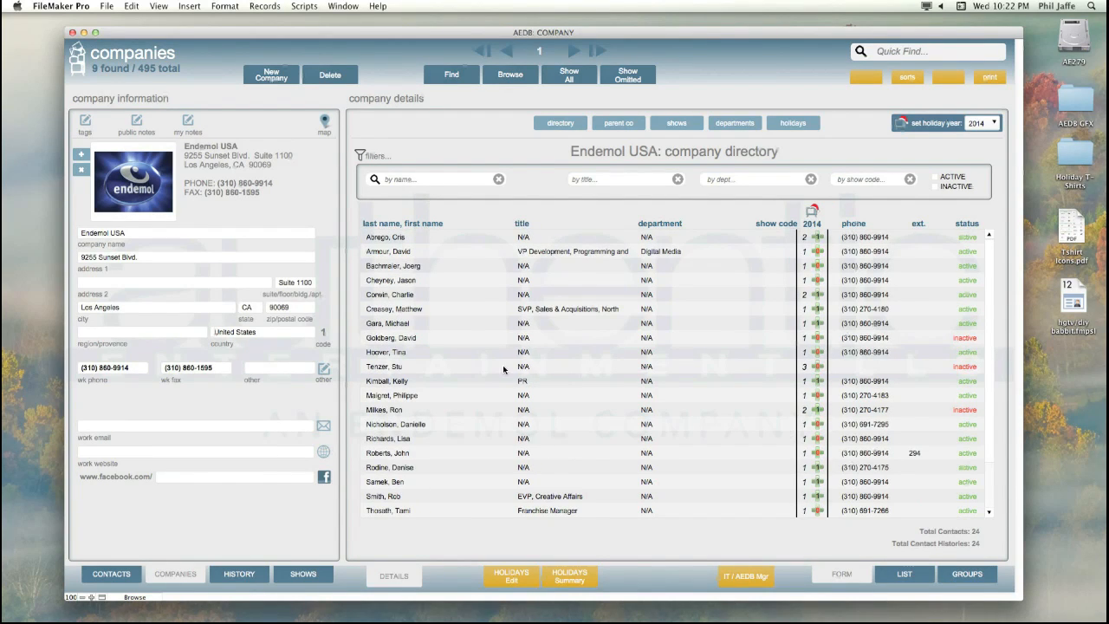
Set the Endemol USA directory's title filter to N/A and open the 2014 gift and invite history of the inactive contact marked 3.
{"action": "left_click", "coordinate": [625, 180]}
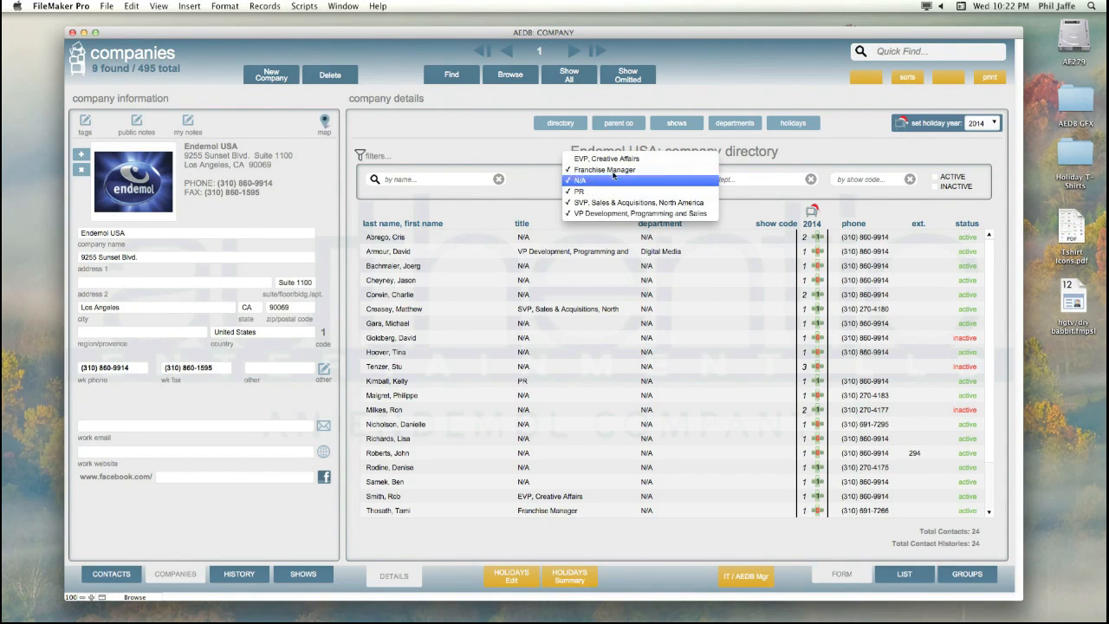
{"action": "left_click", "coordinate": [604, 180]}
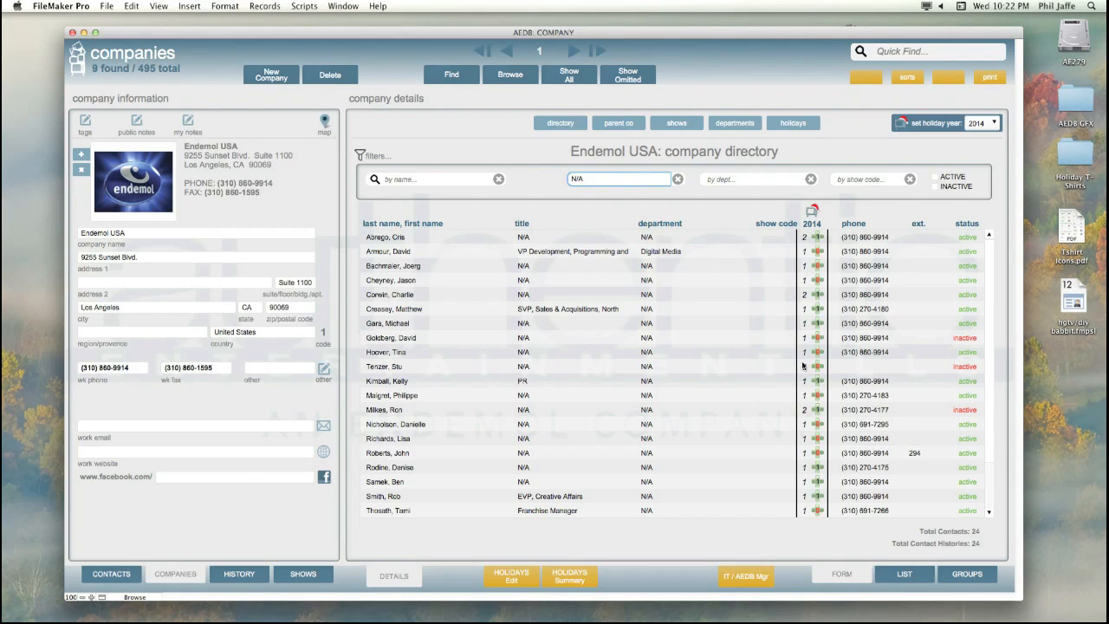
{"action": "mouse_move", "coordinate": [801, 379]}
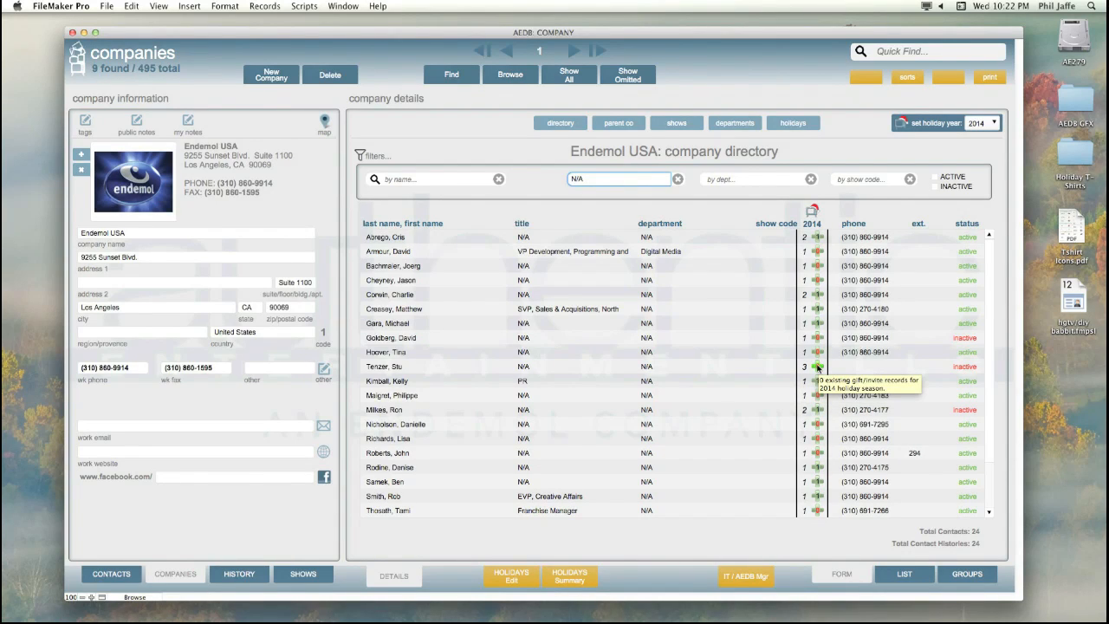
{"action": "left_click", "coordinate": [817, 368]}
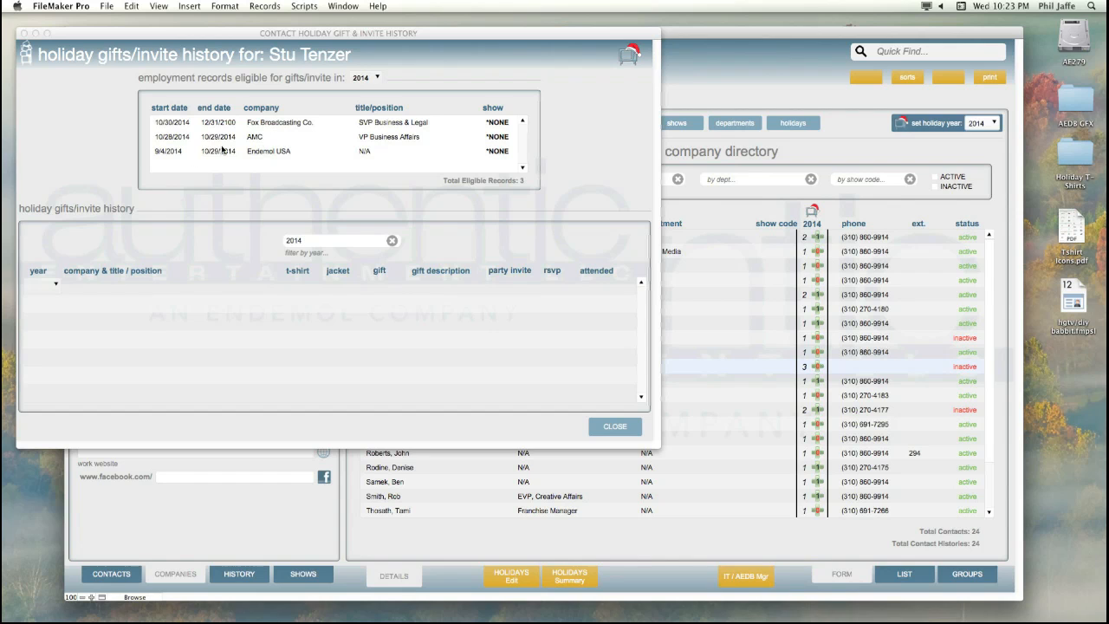
Add a holiday gift and invite record for the year 2014 to the contact's history.
{"action": "left_click", "coordinate": [56, 286]}
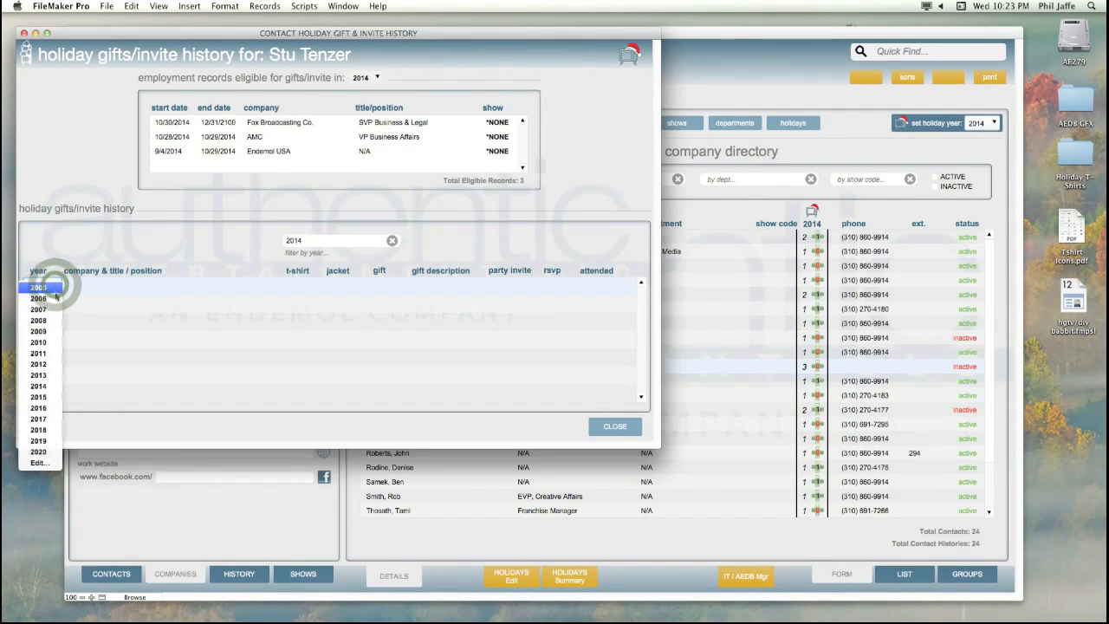
{"action": "left_click", "coordinate": [55, 352]}
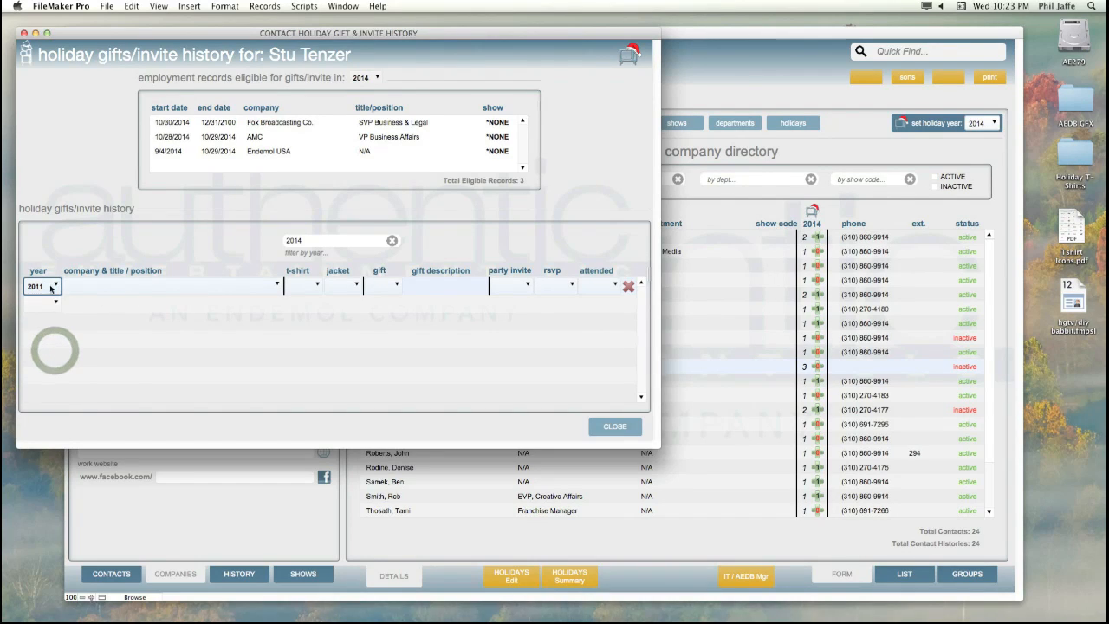
{"action": "left_click", "coordinate": [39, 286]}
{"action": "left_click", "coordinate": [37, 319]}
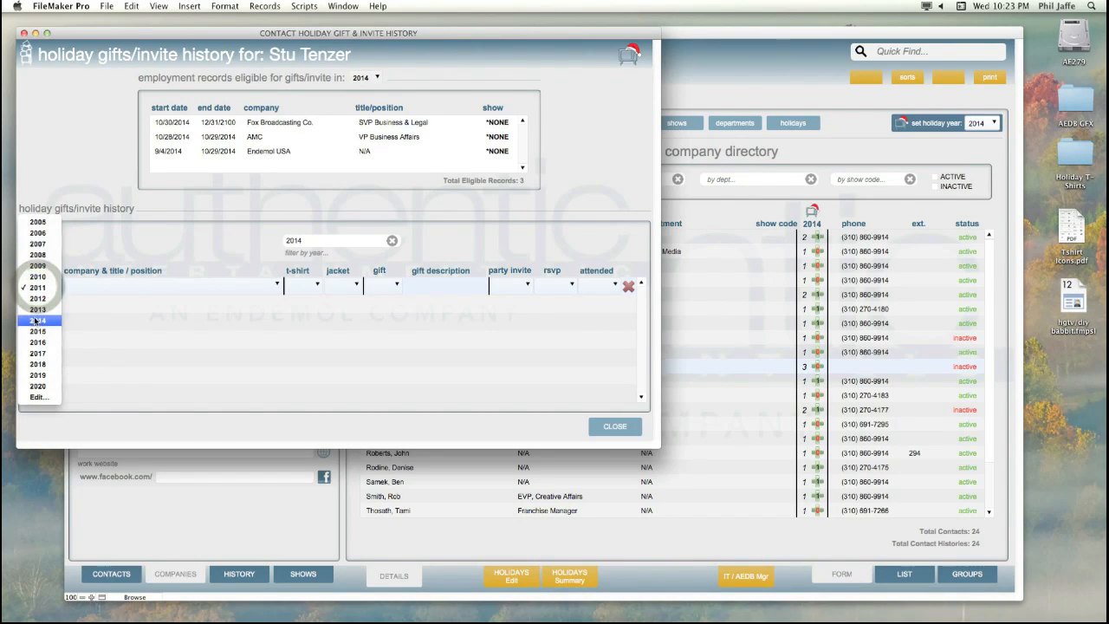
Assign the Endemol USA - N/A employment record to the new 2014 entry and close the gift and invite history.
{"action": "left_click", "coordinate": [112, 286]}
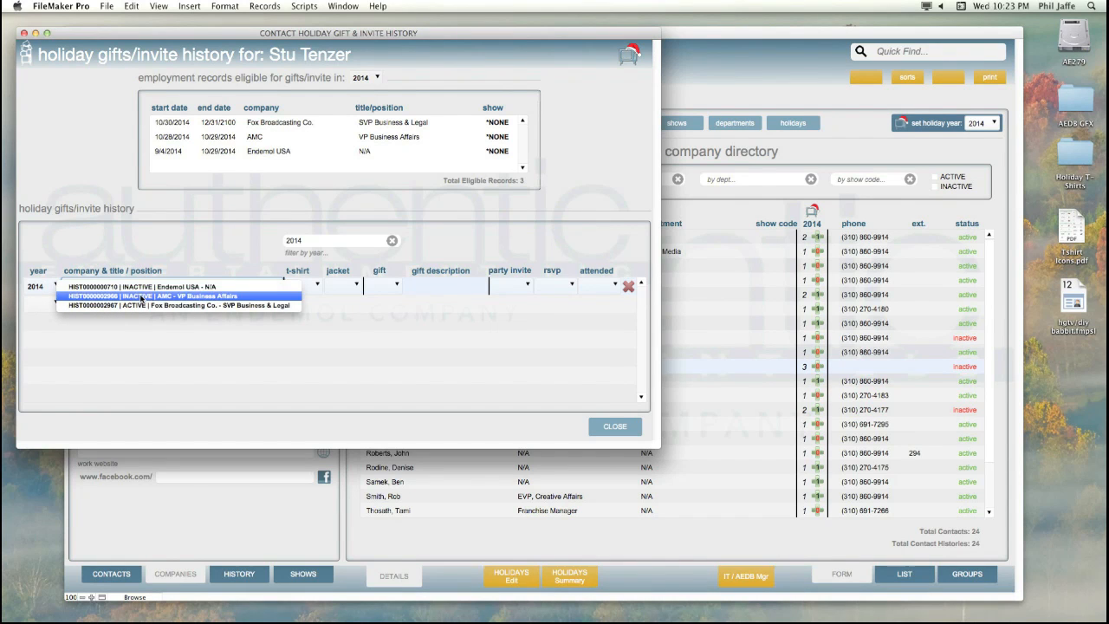
{"action": "left_click", "coordinate": [143, 289]}
{"action": "left_click", "coordinate": [144, 288]}
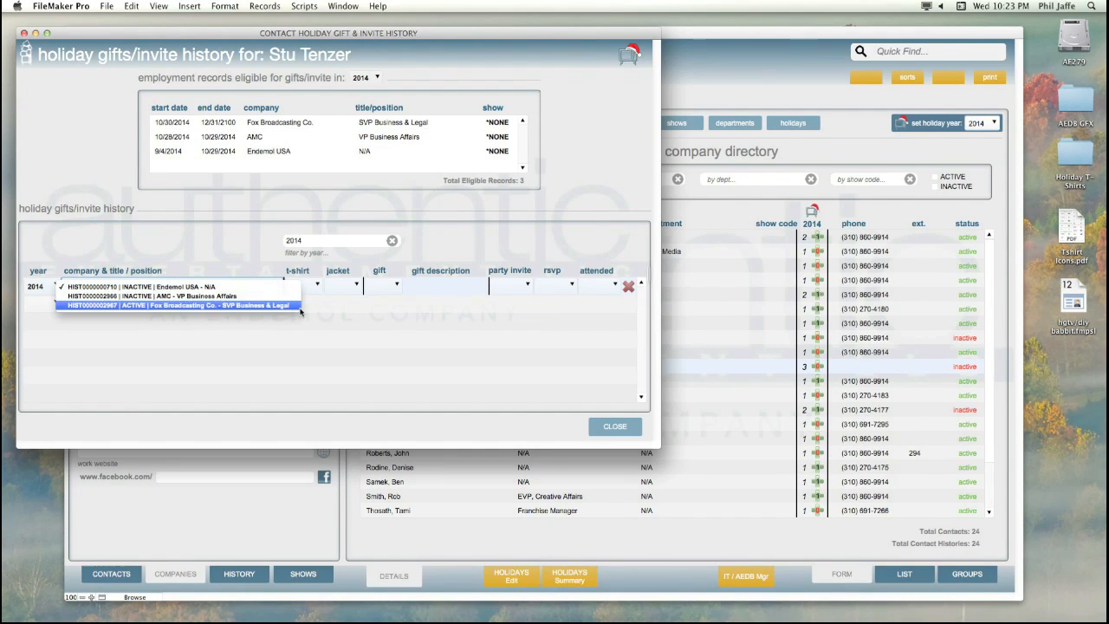
{"action": "left_click", "coordinate": [624, 426]}
{"action": "left_click", "coordinate": [624, 425]}
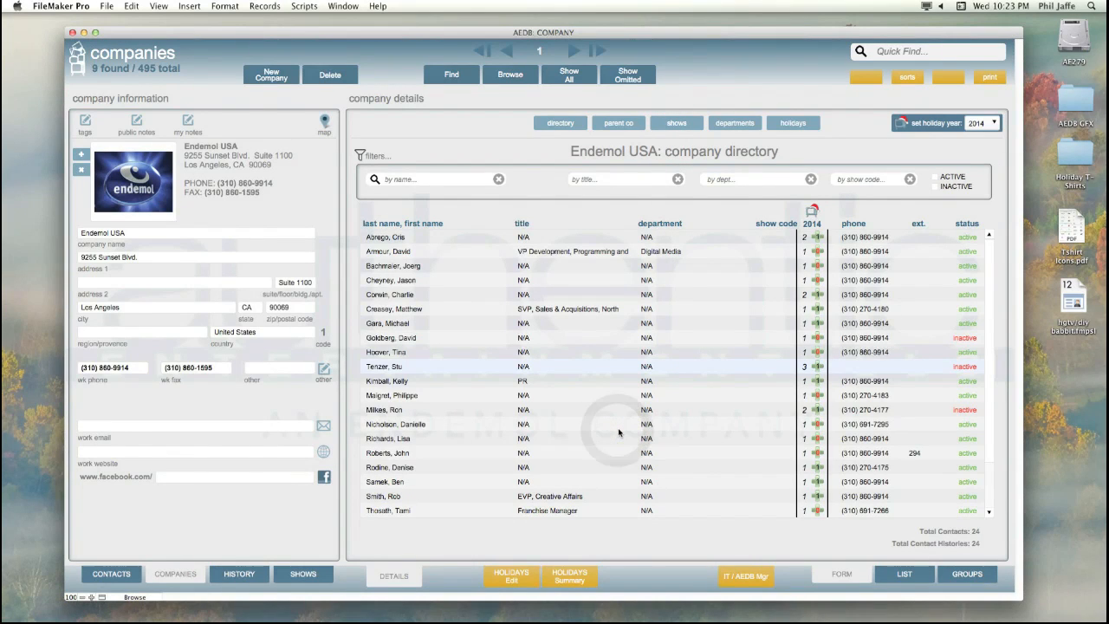